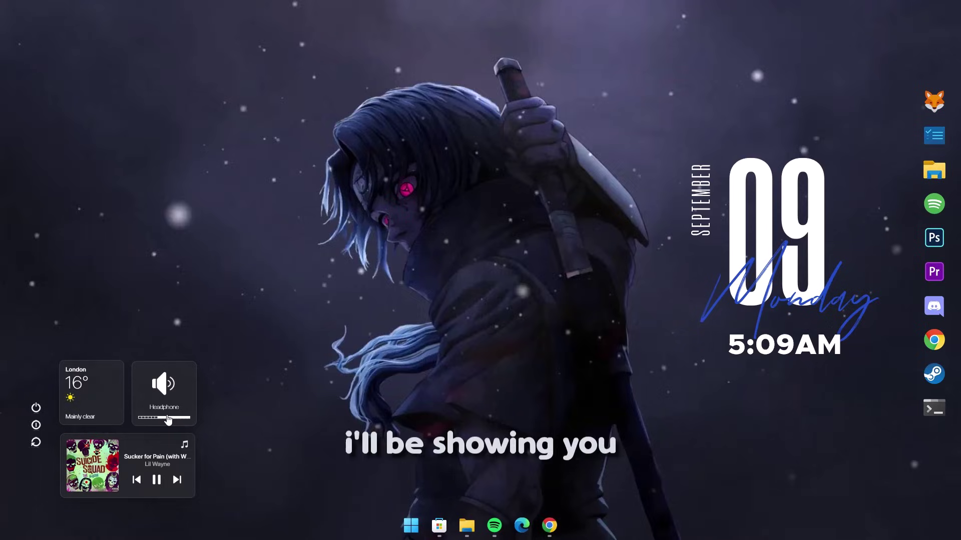
left_click(37, 423)
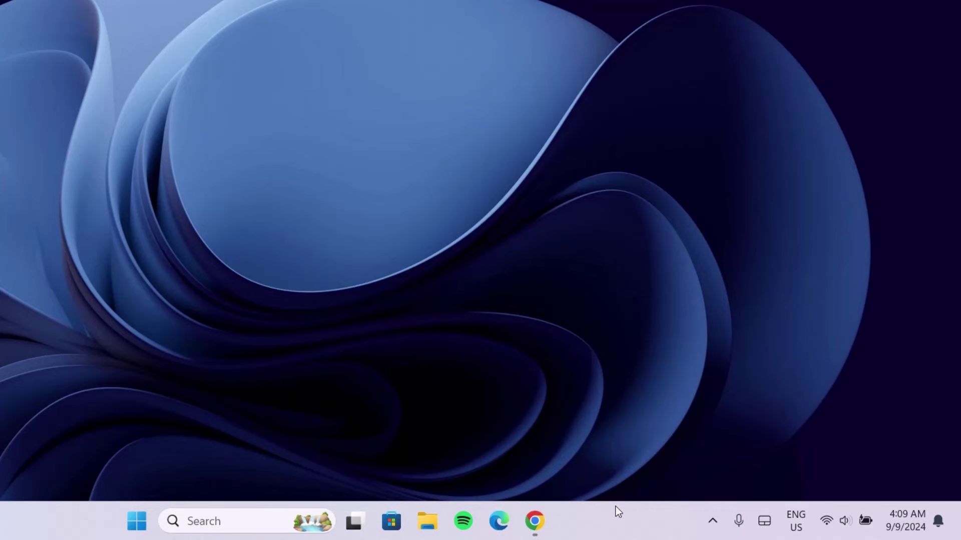
In the taskbar settings, turn off the Pen menu, Widgets and Task view, and set Search to Hide.
right_click(616, 506)
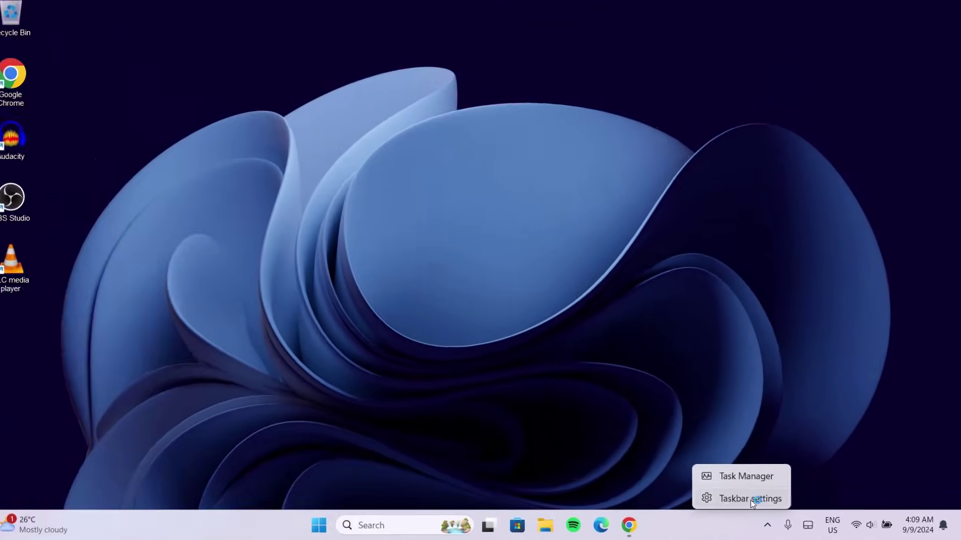
left_click(671, 491)
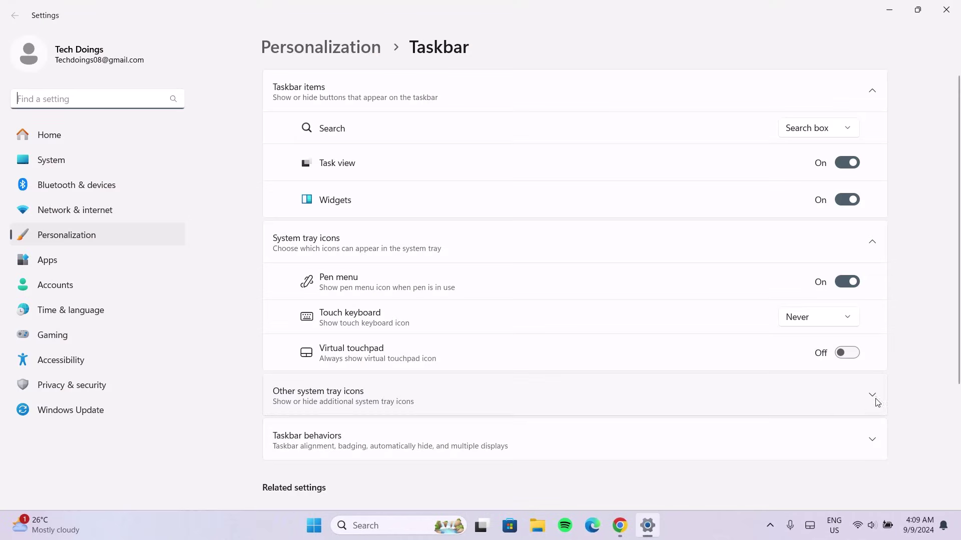
left_click(841, 285)
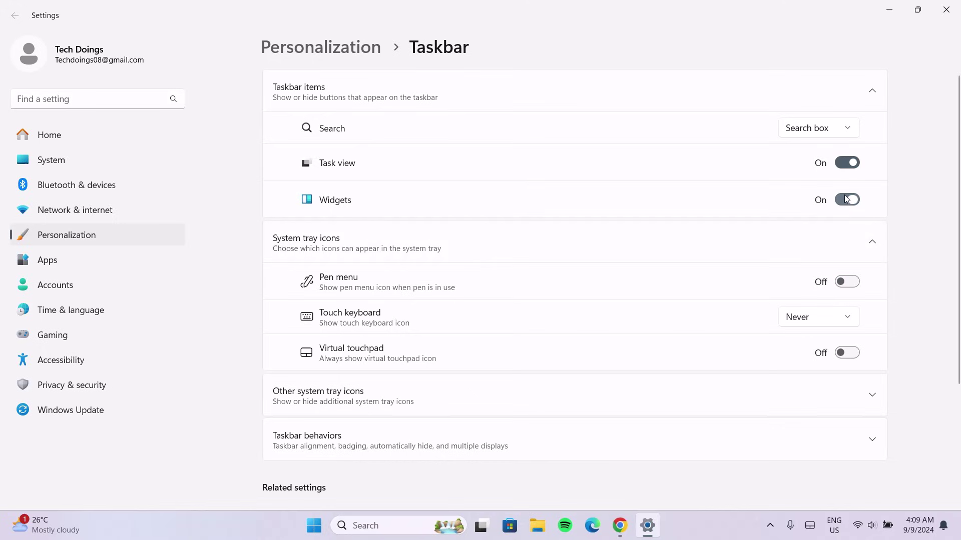
left_click(845, 195)
left_click(846, 162)
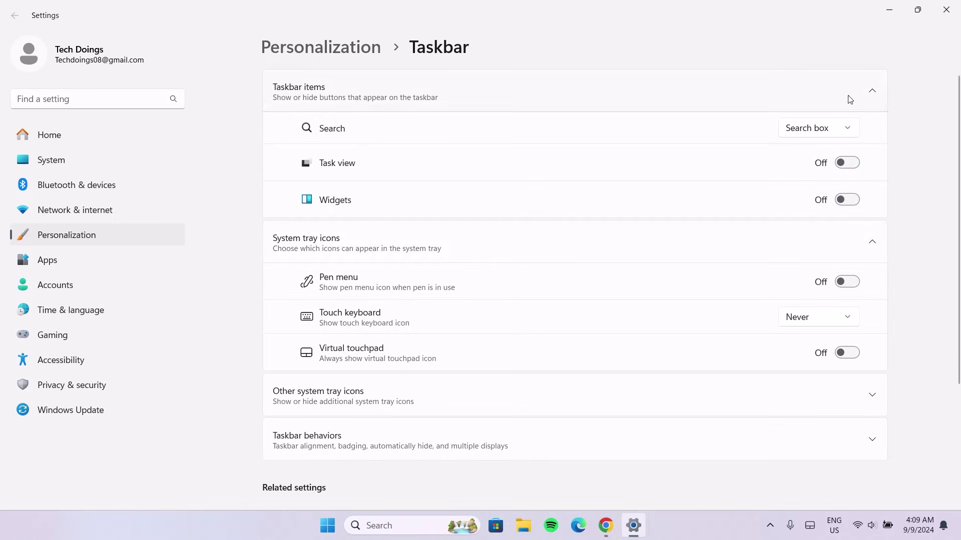
left_click(847, 129)
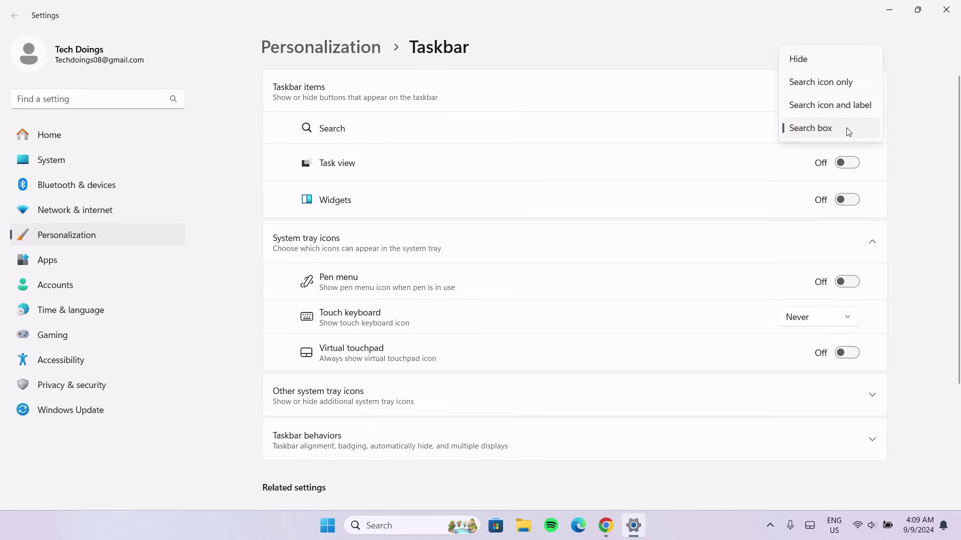
left_click(799, 59)
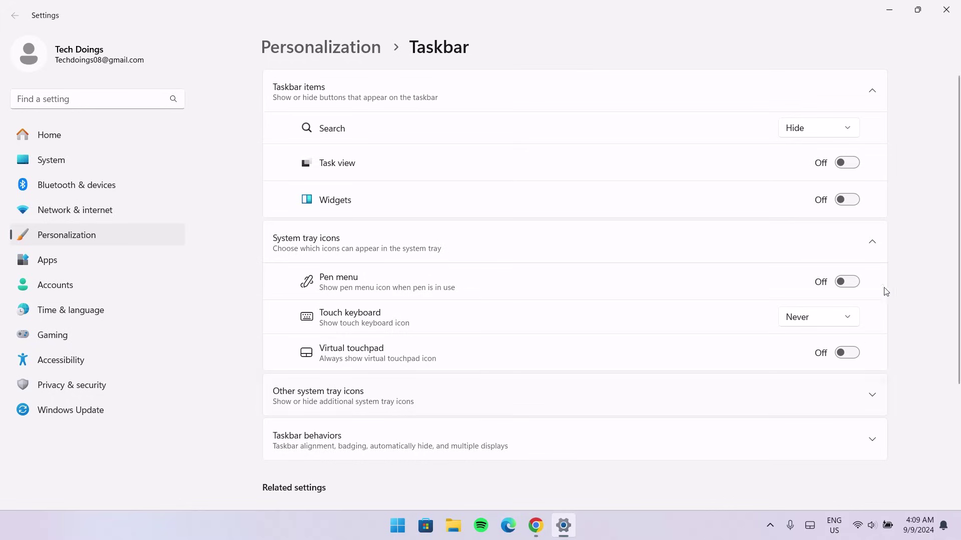
left_click(945, 11)
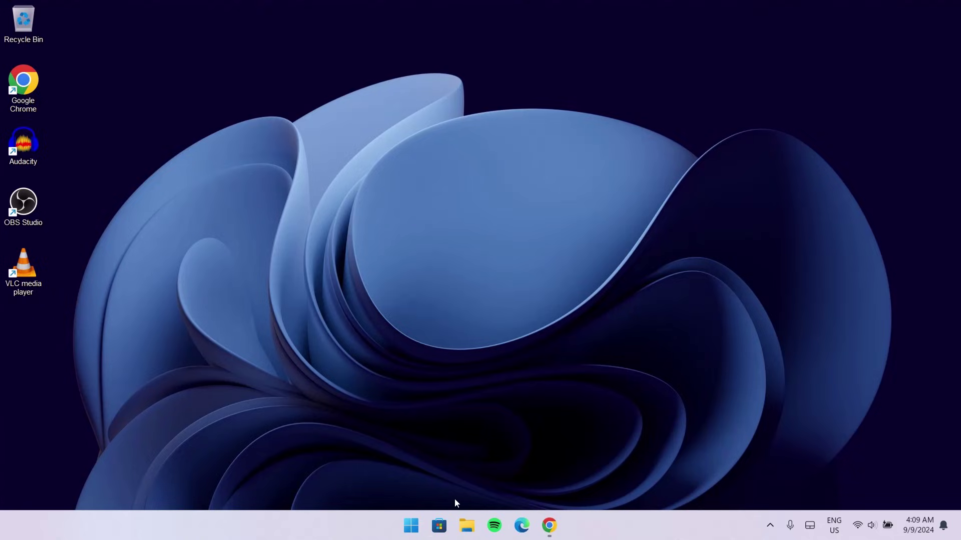
Install TranslucentTB from the Microsoft Store, continue past its welcome window and close the store.
left_click(440, 527)
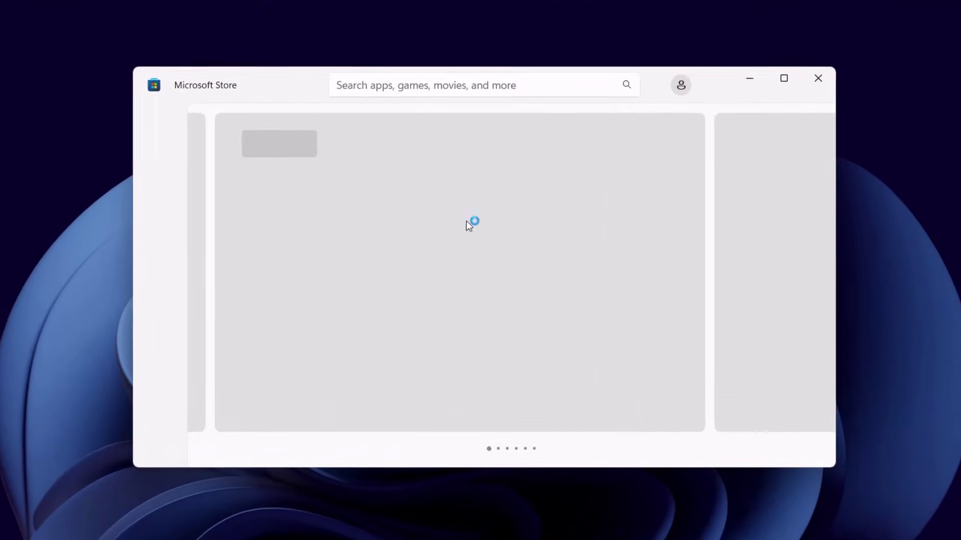
left_click(439, 85)
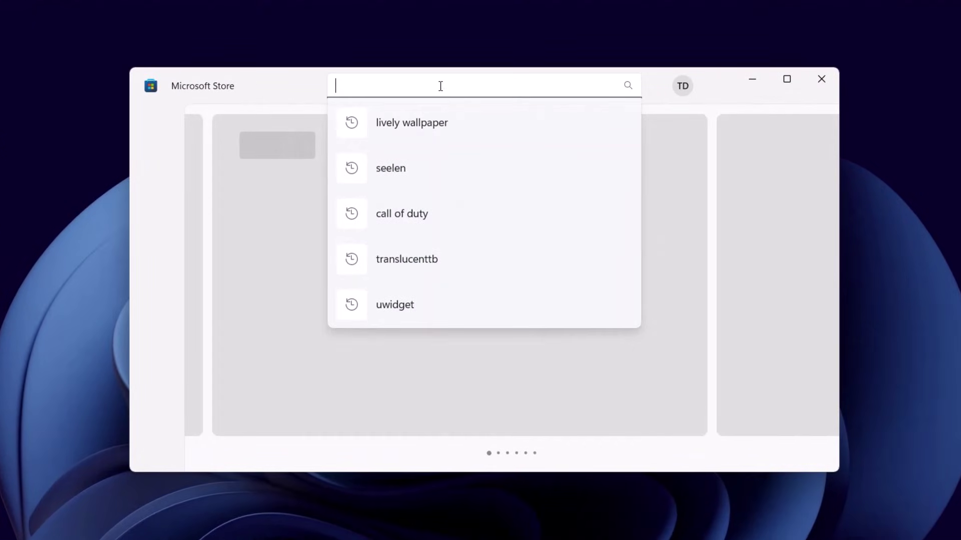
type("trans")
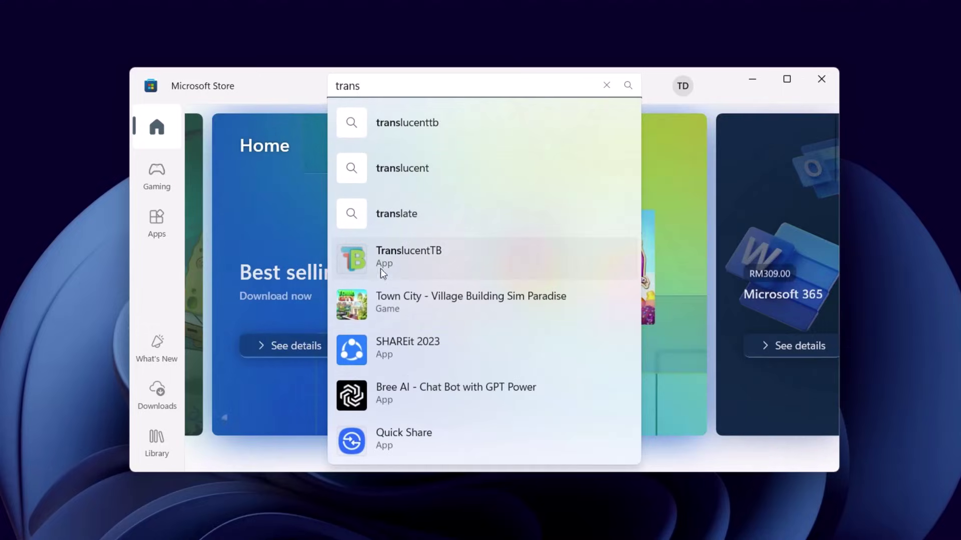
left_click(389, 257)
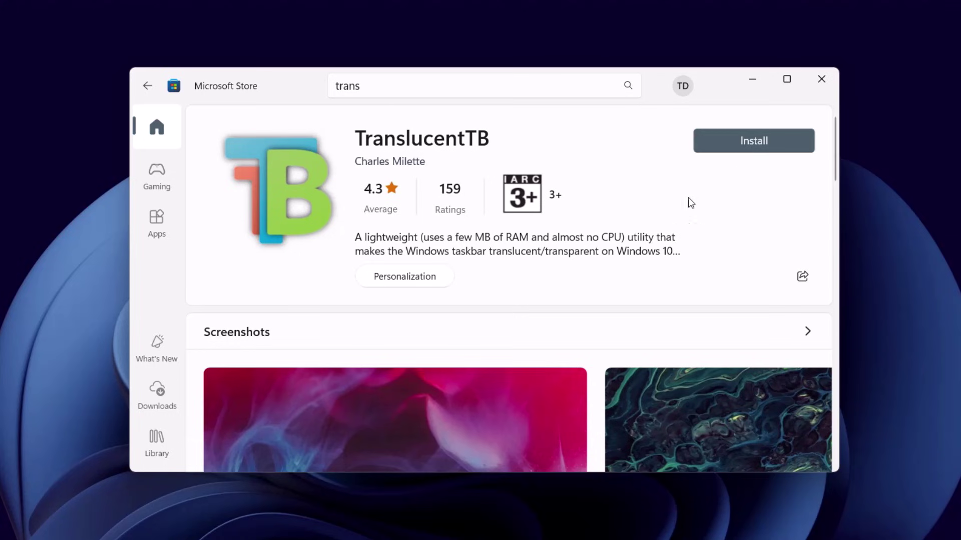
left_click(742, 141)
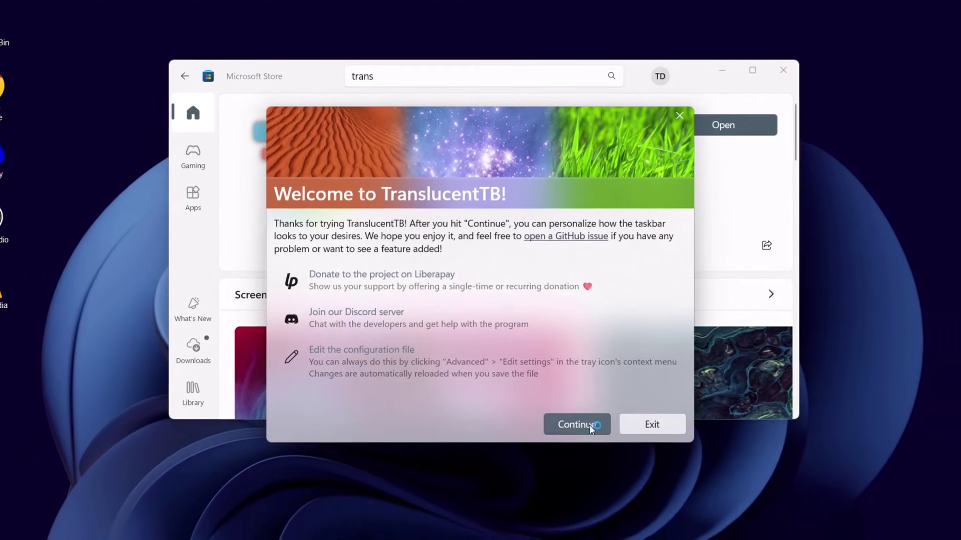
left_click(579, 449)
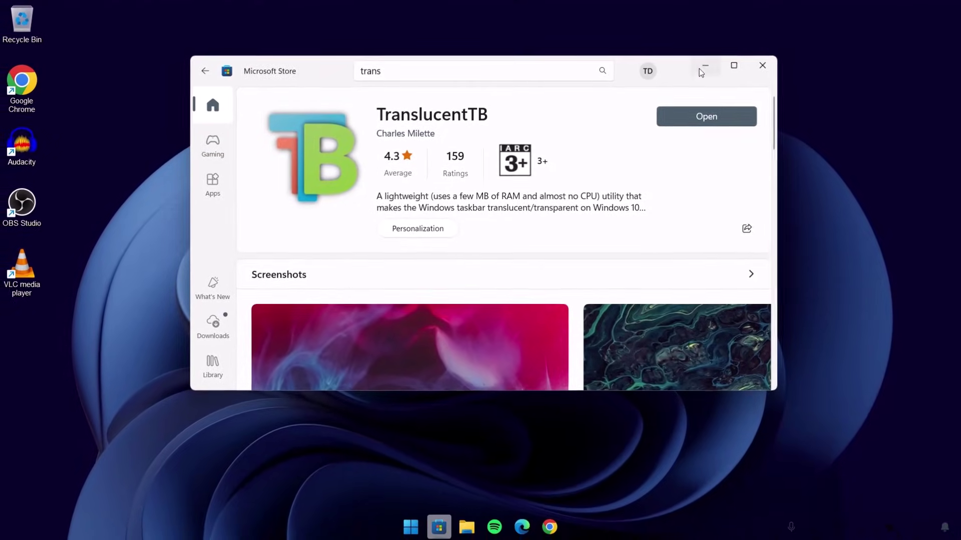
left_click(767, 66)
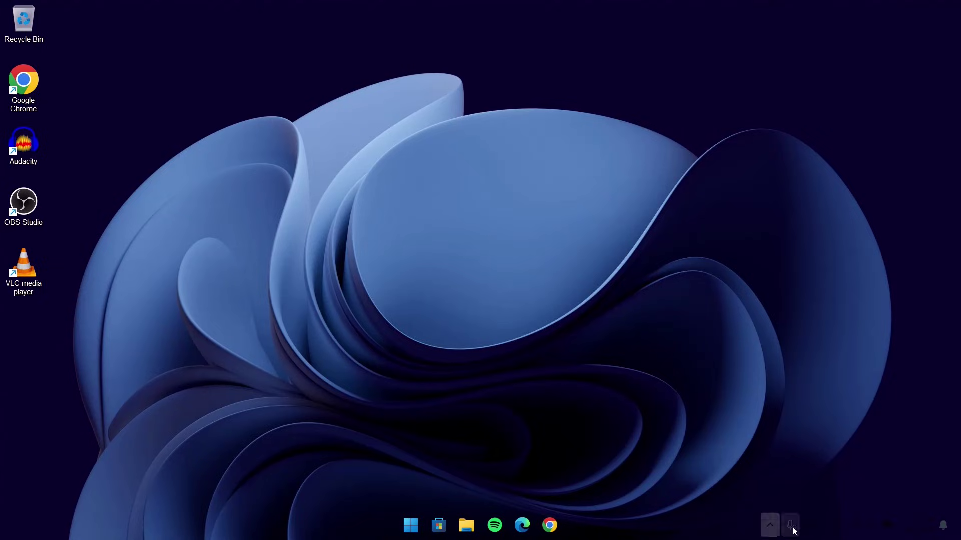
In the Personalization color settings, set the mode to Custom with the default Windows mode Dark, and close the settings.
right_click(698, 220)
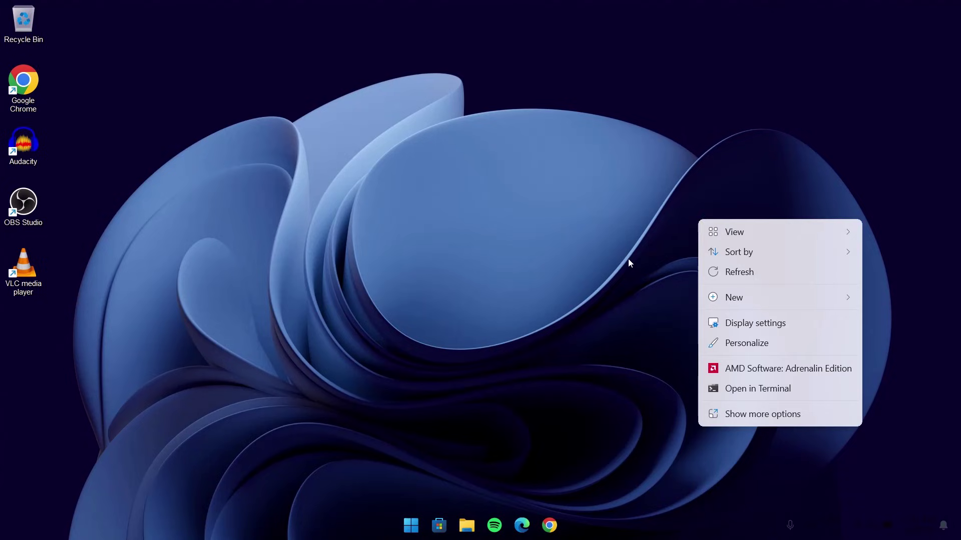
left_click(756, 346)
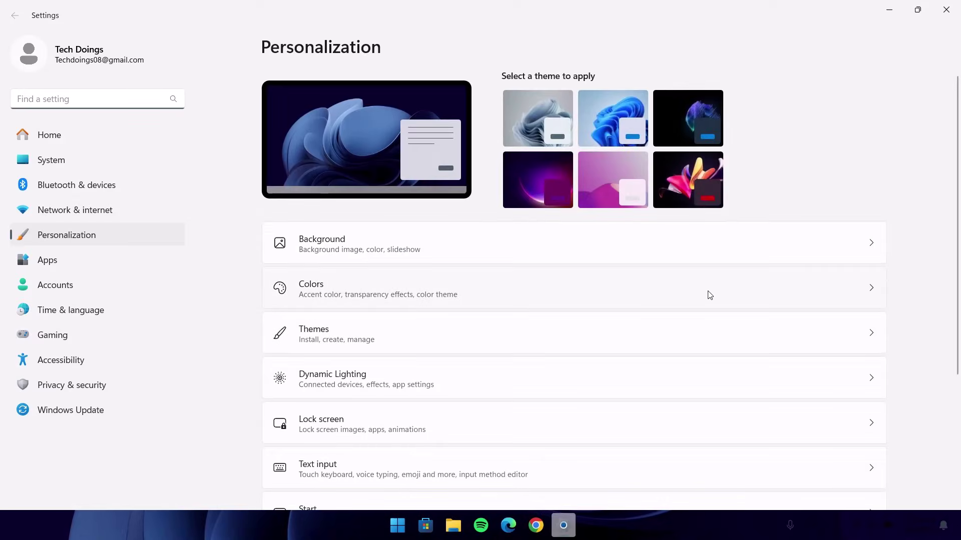
left_click(710, 295)
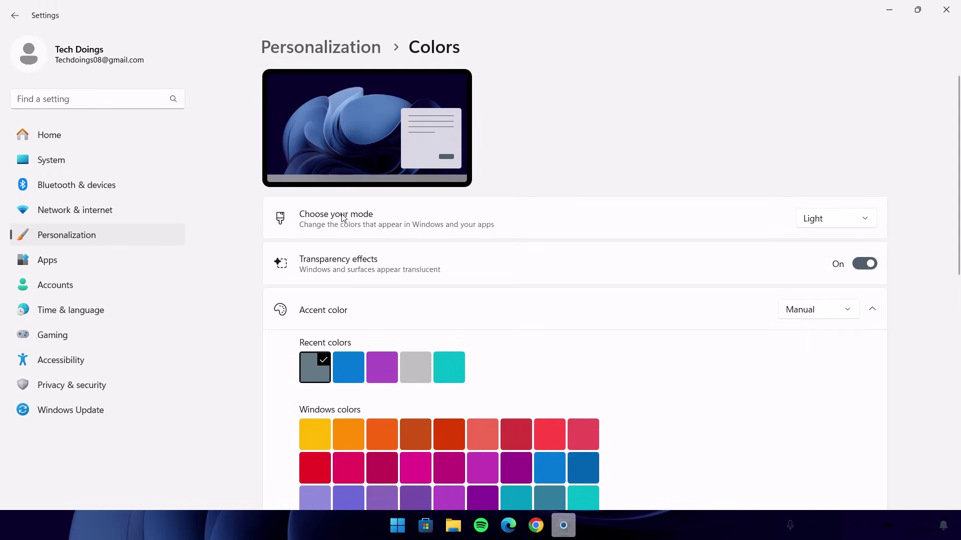
left_click(865, 220)
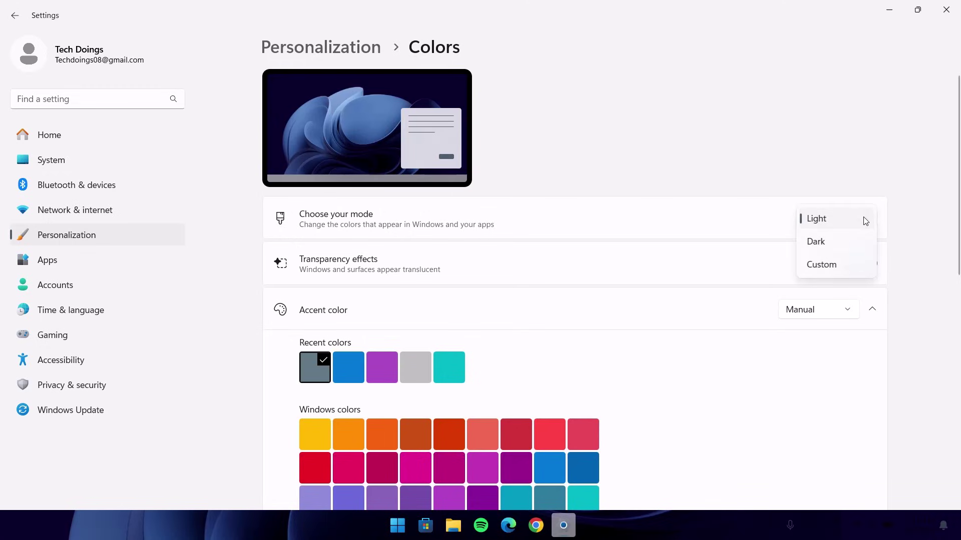
left_click(833, 267)
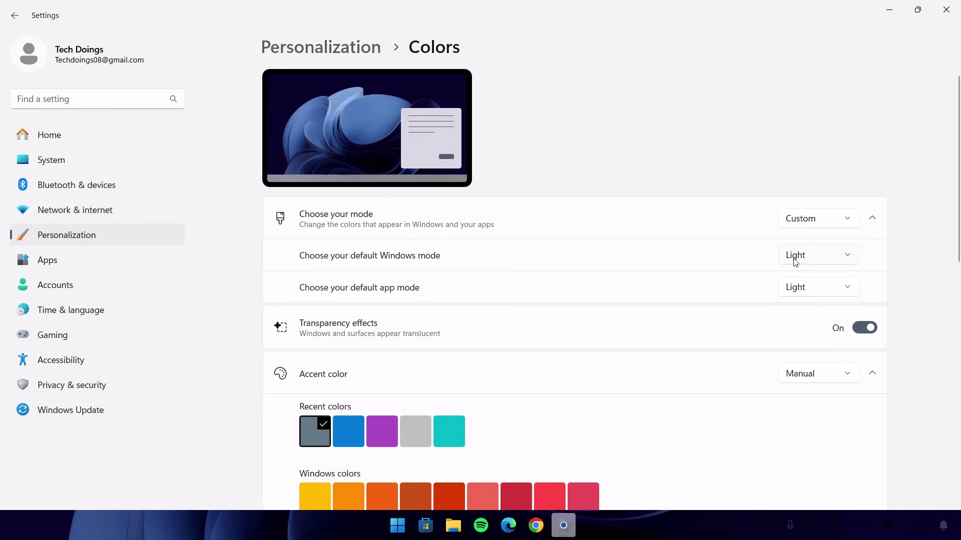
left_click(828, 260)
left_click(805, 278)
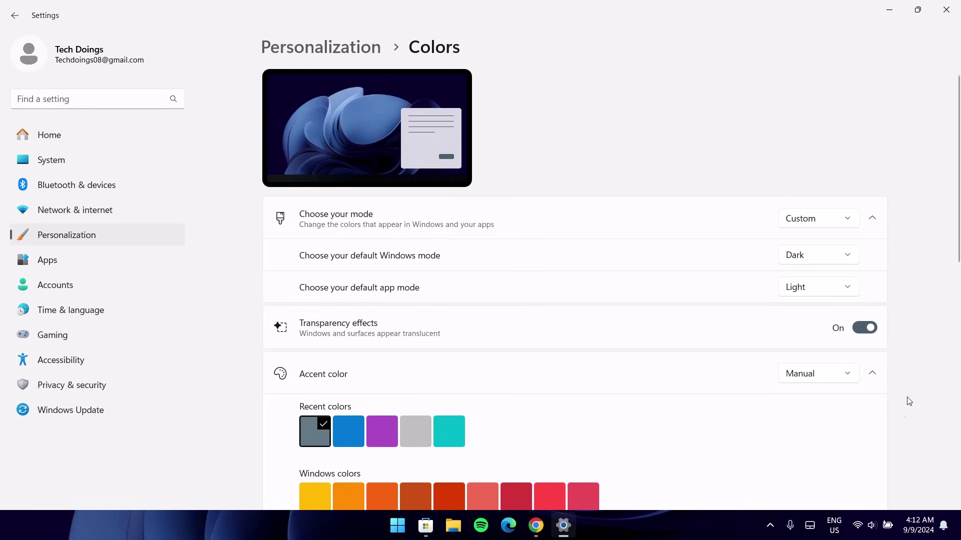
left_click(946, 9)
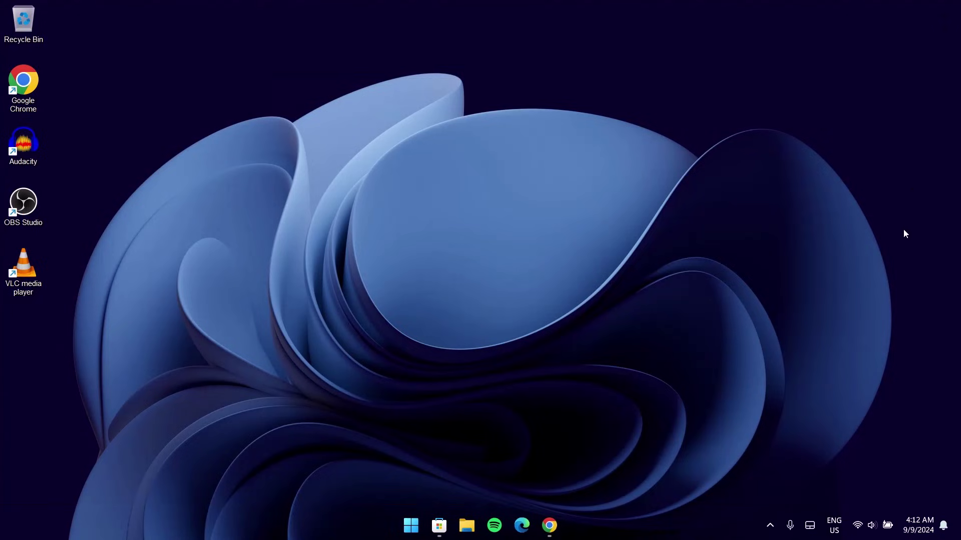
Switch to Chrome and download RoundedTB_R3.1.zip from the latest release of the RoundedTB GitHub repository.
left_click(550, 525)
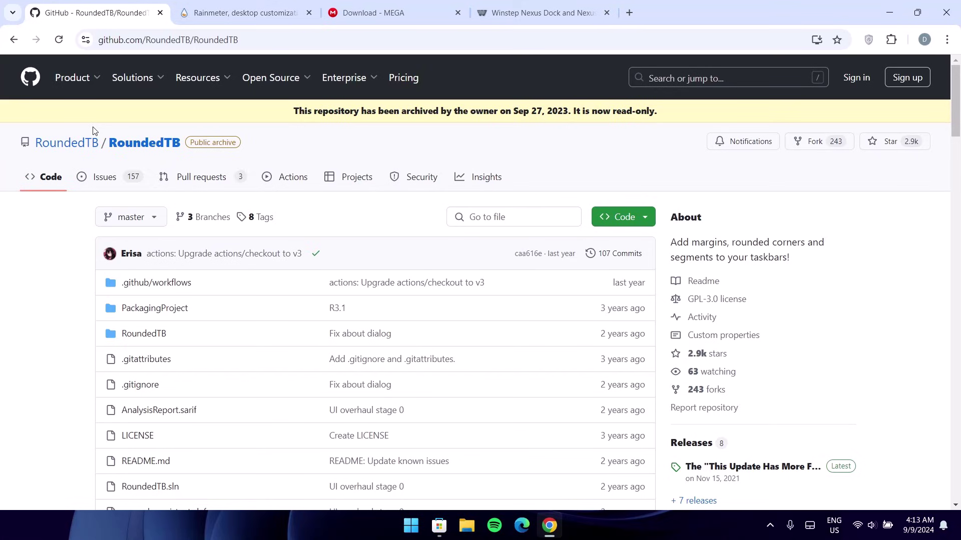
scroll(840, 161, "down", 6)
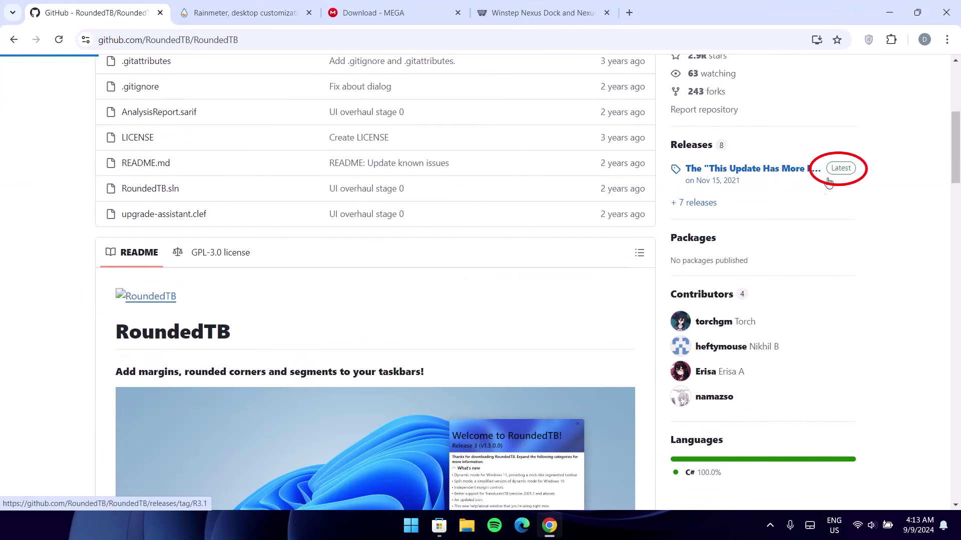
left_click(839, 169)
left_click_drag(957, 139, 958, 446)
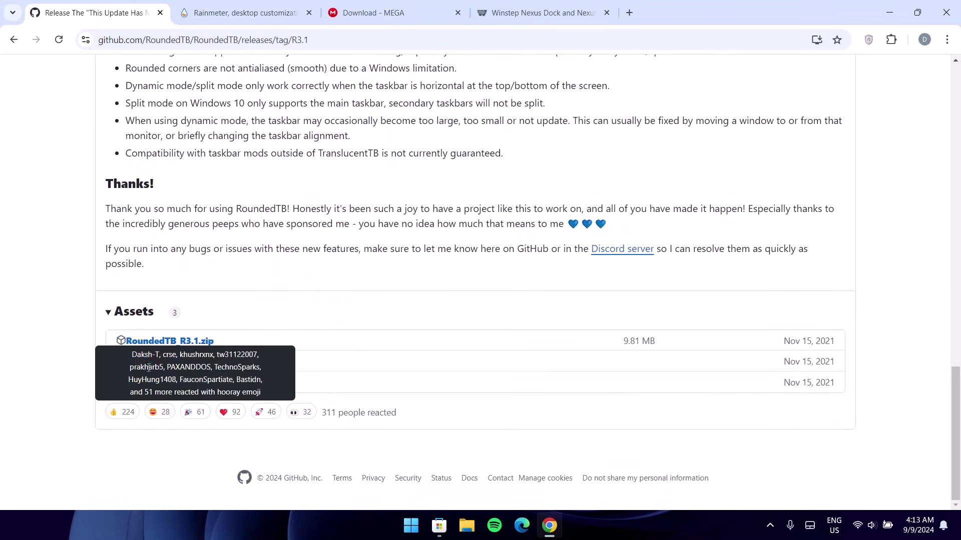
left_click(158, 343)
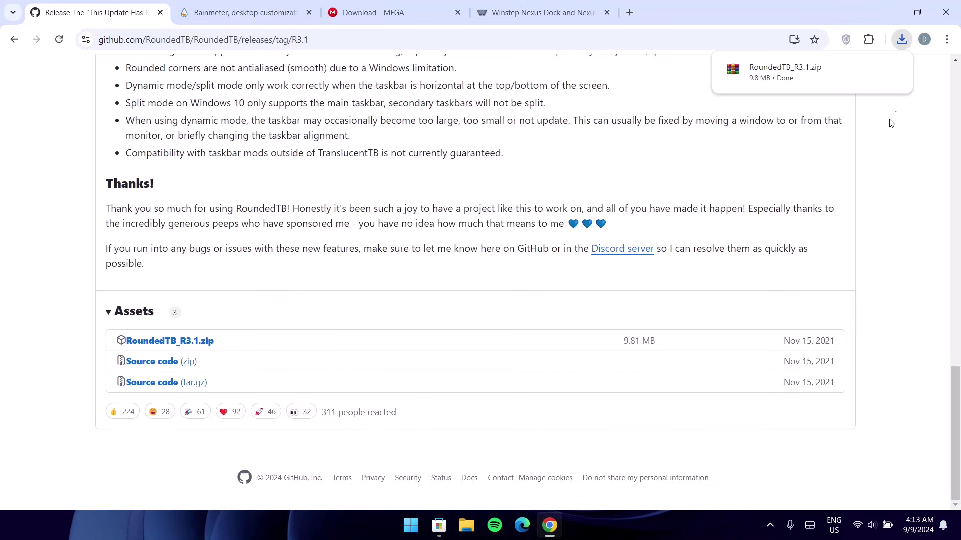
Show the downloaded RoundedTB_R3.1 archive in its folder and extract all of its files to a RoundedTB_R3.1 folder in Downloads.
left_click(868, 70)
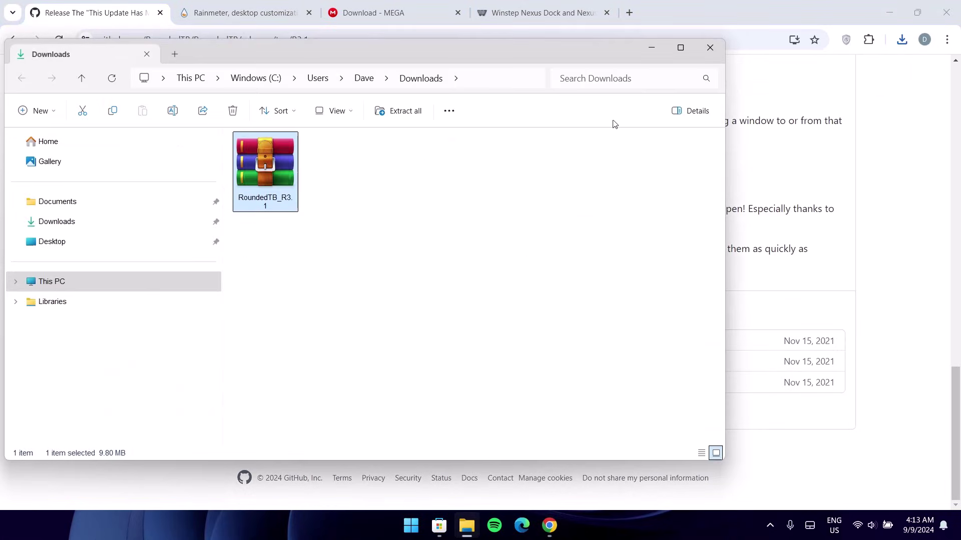
left_click(886, 18)
left_click(680, 46)
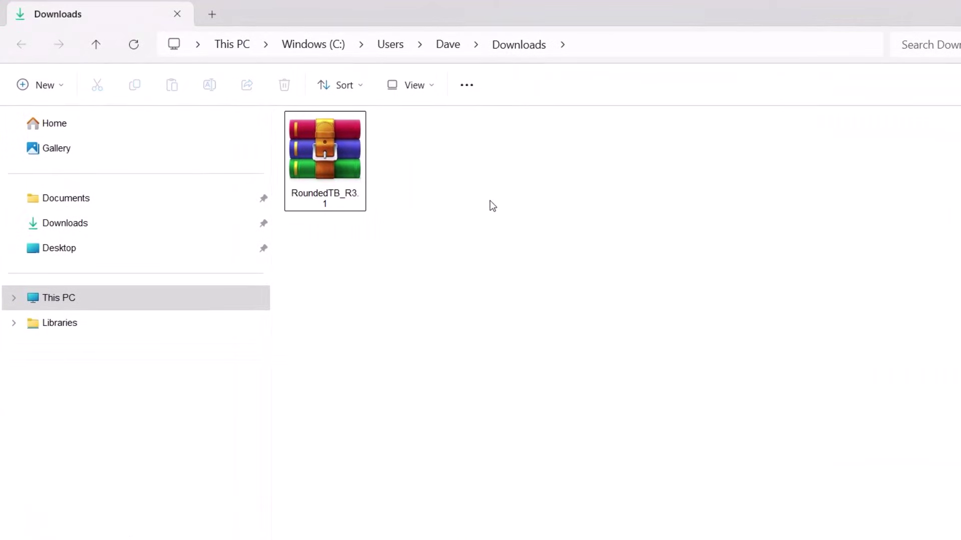
right_click(348, 173)
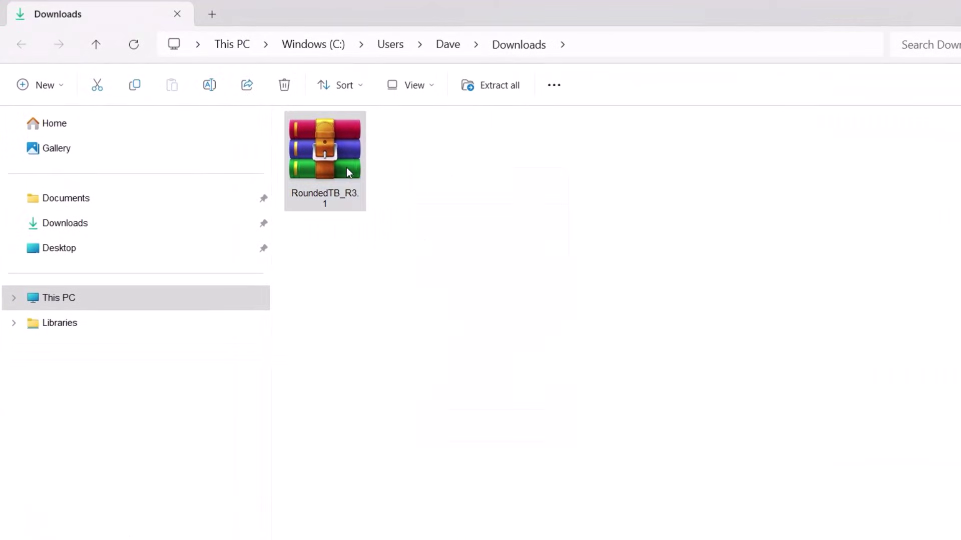
left_click(386, 301)
left_click(691, 446)
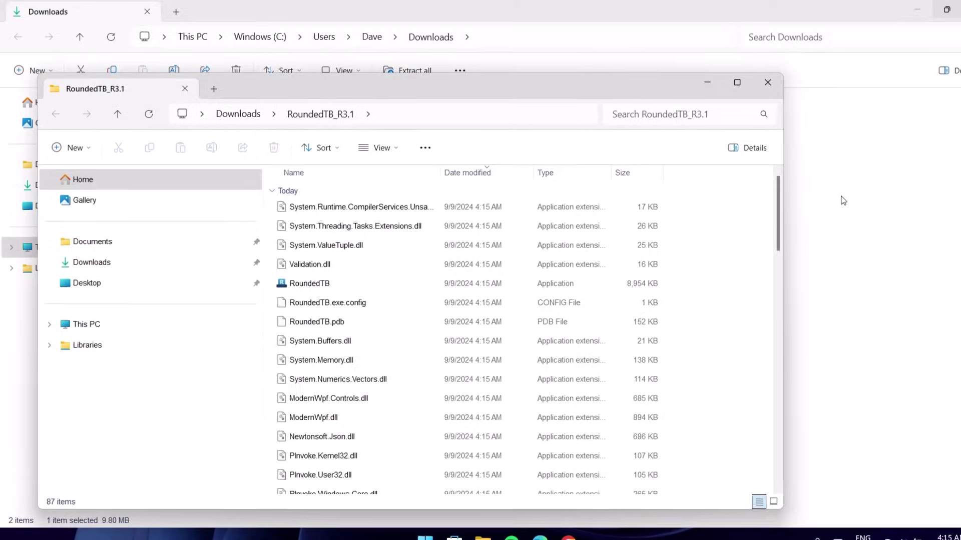
left_click(743, 86)
Cut the extracted RoundedTB_R3.1 folder from Downloads and go to the root of the Windows (C:) drive.
left_click(321, 170)
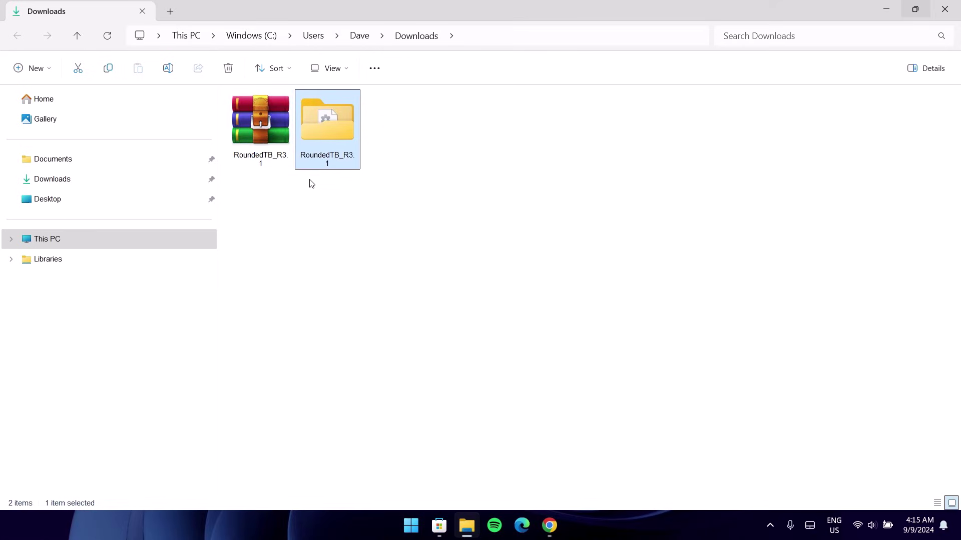
right_click(323, 120)
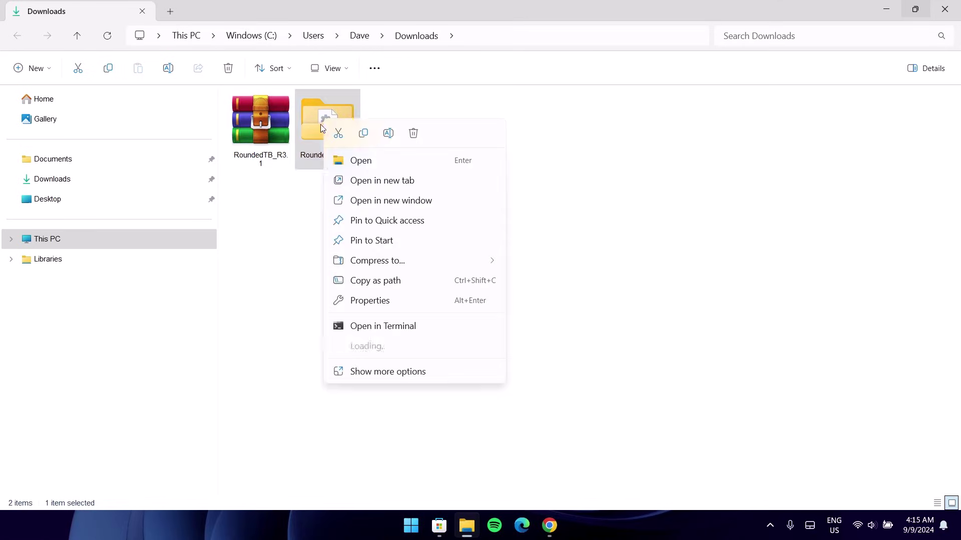
left_click(337, 134)
left_click(11, 239)
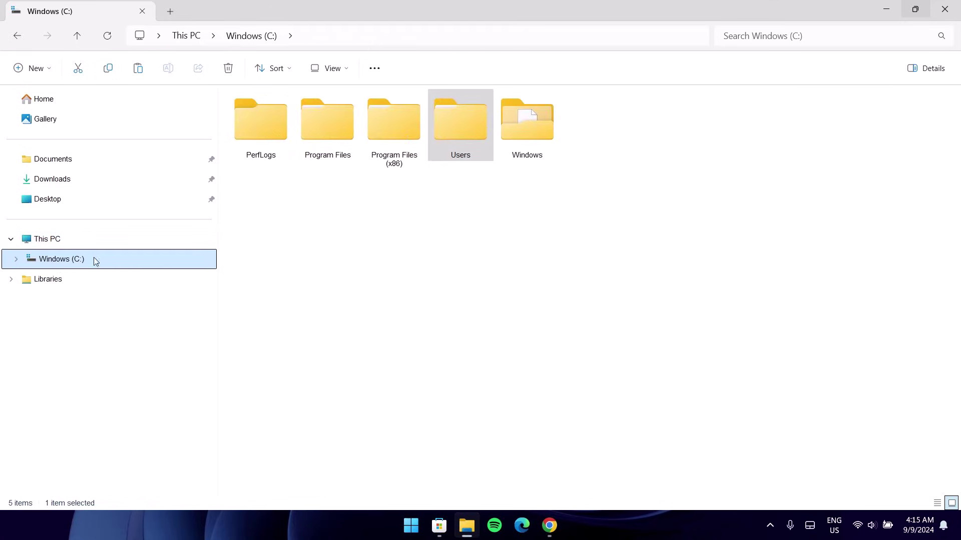
left_click(513, 273)
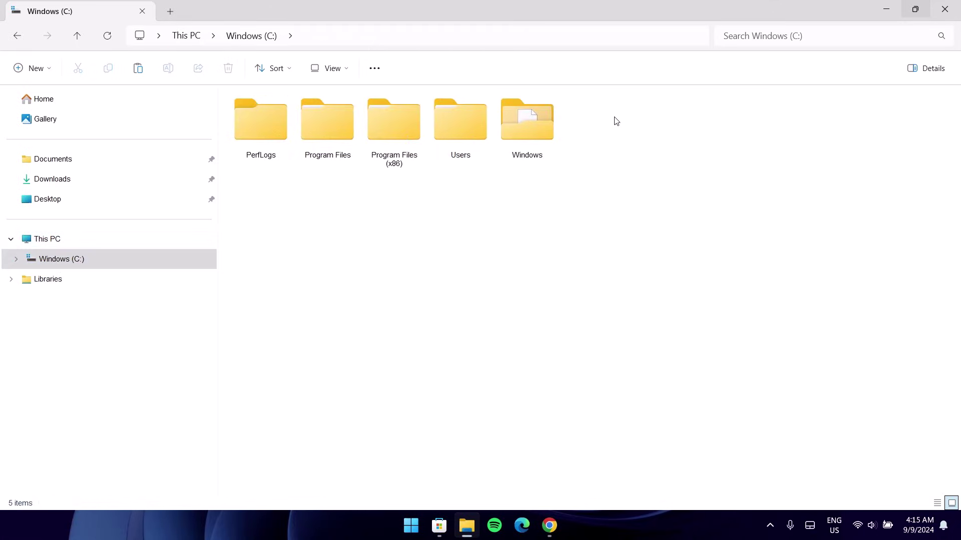
Create a new folder named TWEAKS in the root of the Windows (C:) drive.
right_click(627, 120)
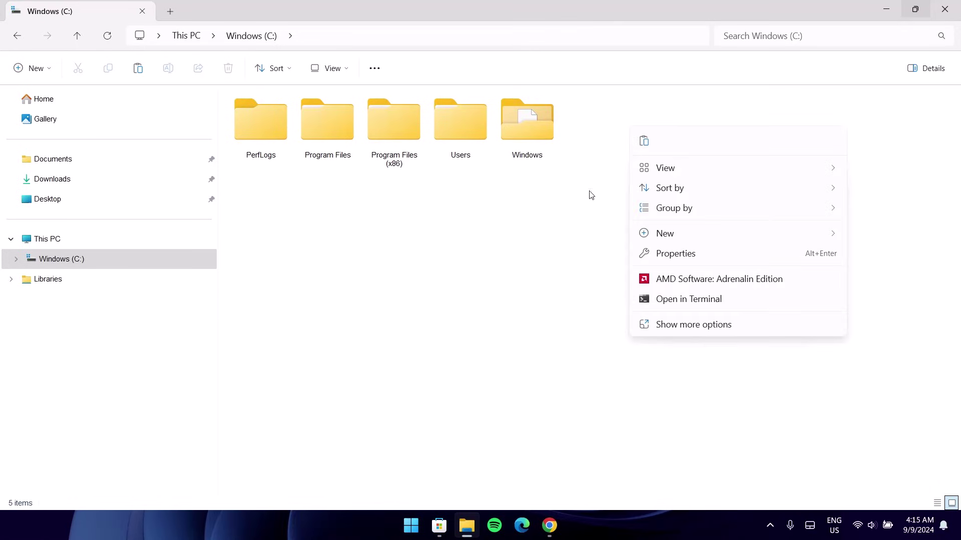
mouse_move(654, 235)
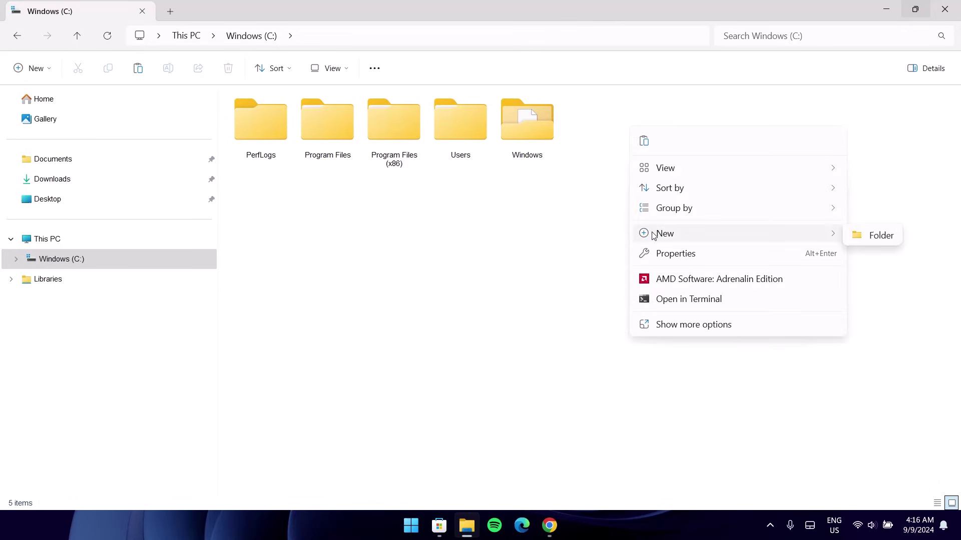
left_click(868, 237)
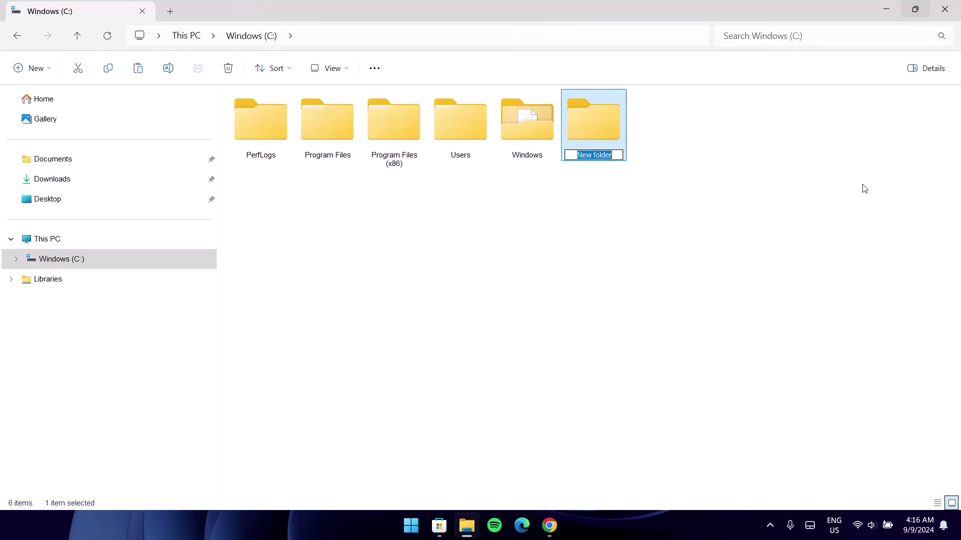
type("T")
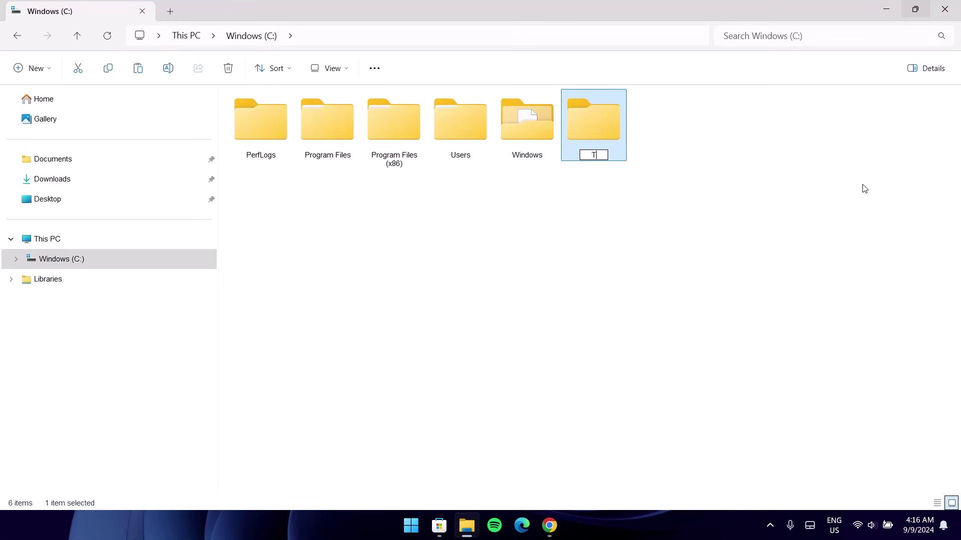
type("WEAKS")
key("Return")
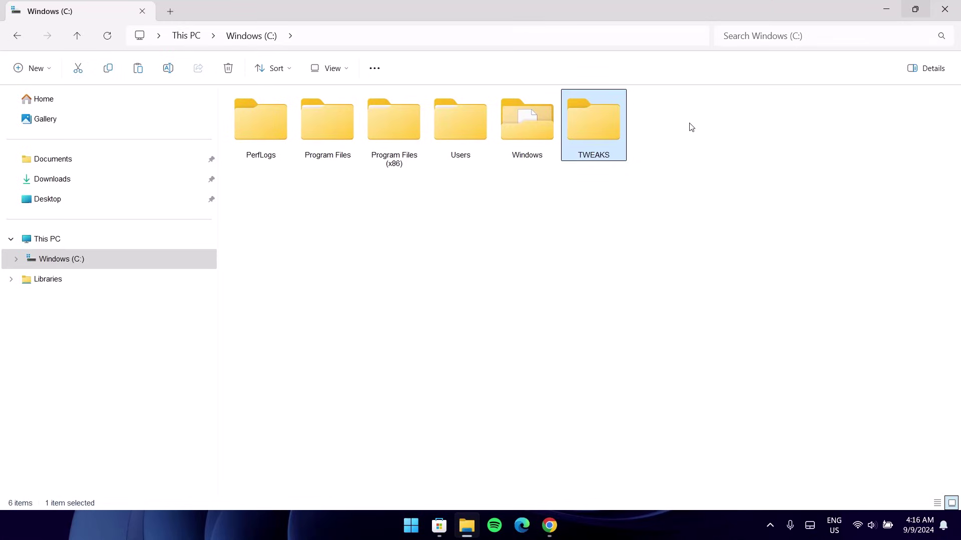
Open the TWEAKS folder and paste the cut RoundedTB_R3.1 folder into it.
double_click(587, 106)
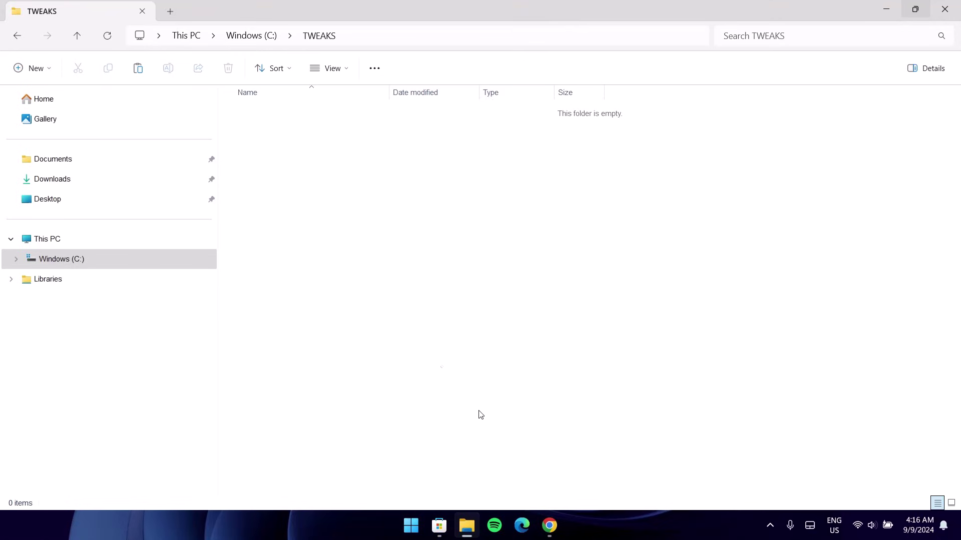
right_click(348, 165)
left_click(362, 152)
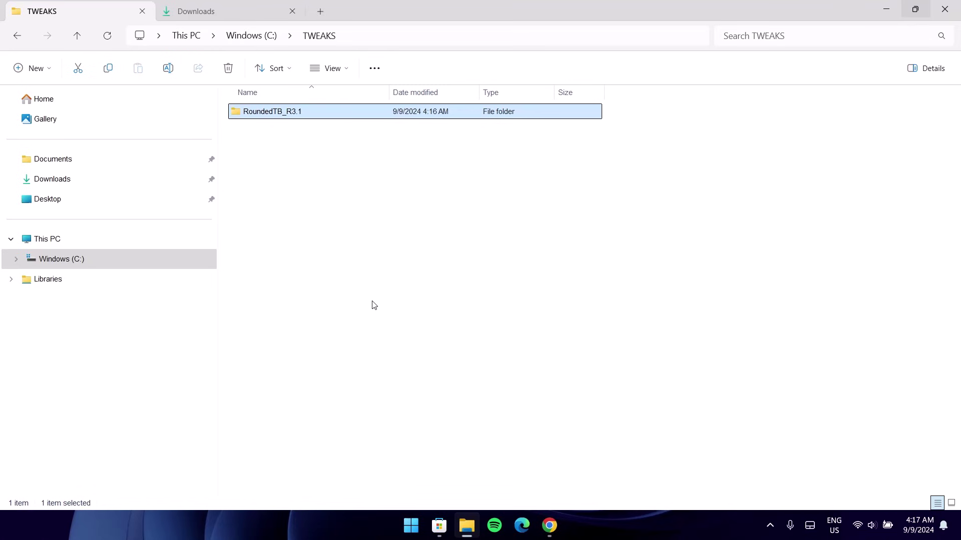
Run the RoundedTB application in the moved RoundedTB_R3.1 folder as administrator and minimize the folder window.
double_click(273, 112)
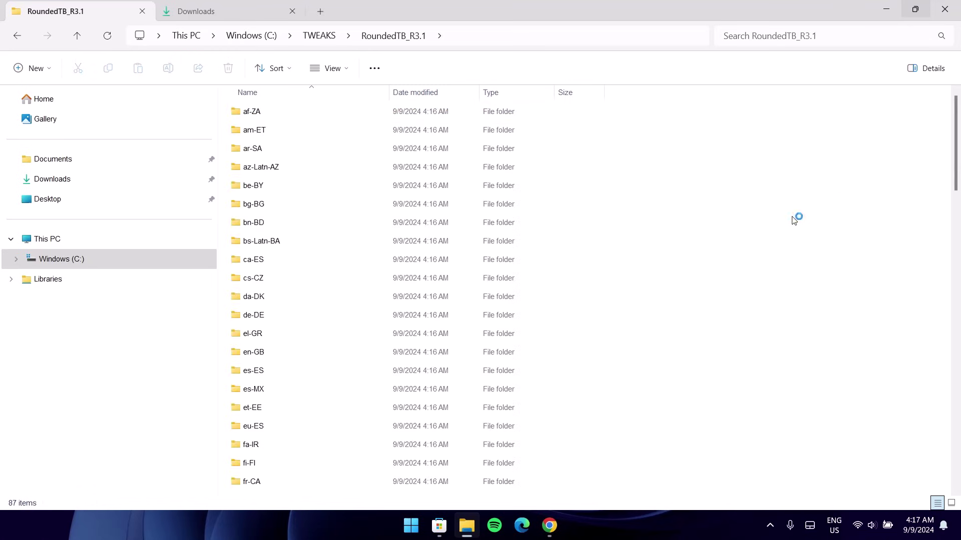
left_click_drag(958, 132, 956, 426)
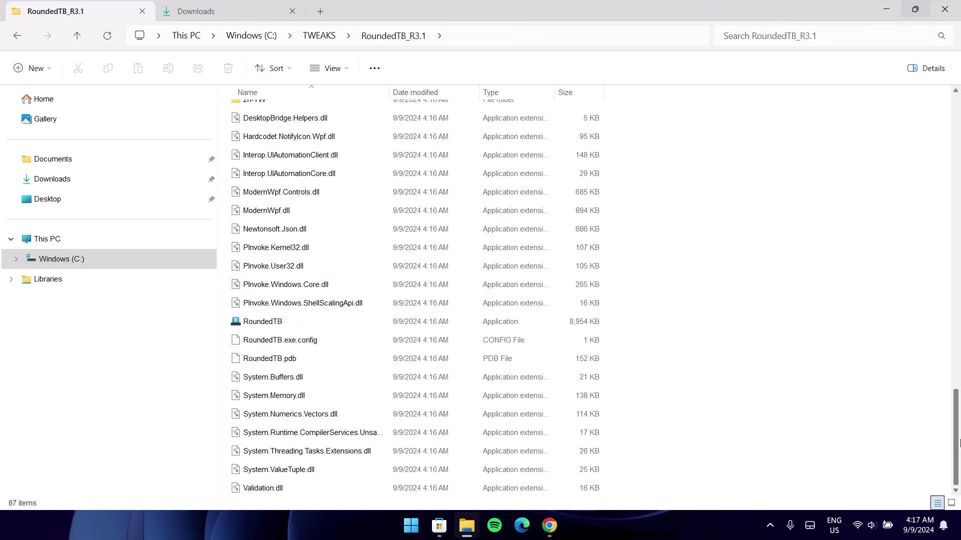
left_click(259, 323)
right_click(259, 324)
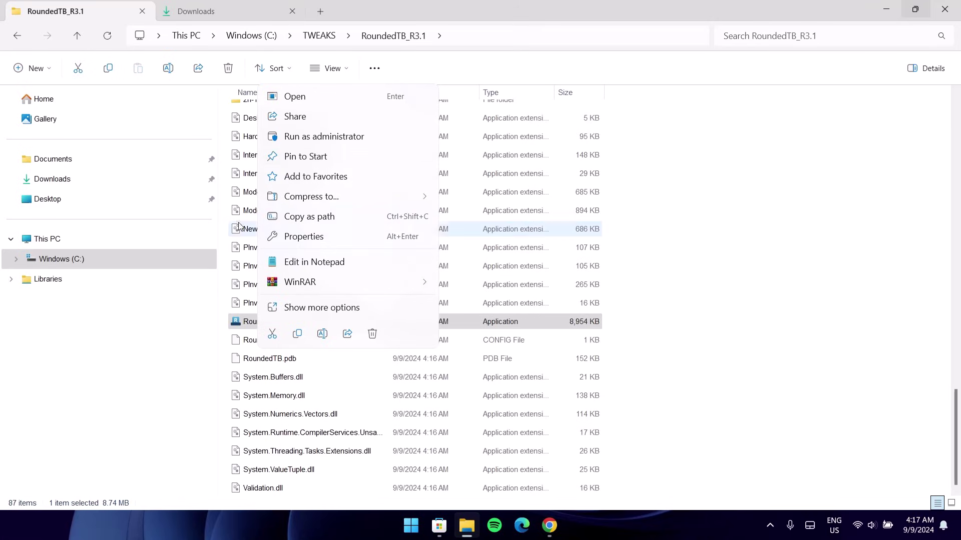
left_click(327, 137)
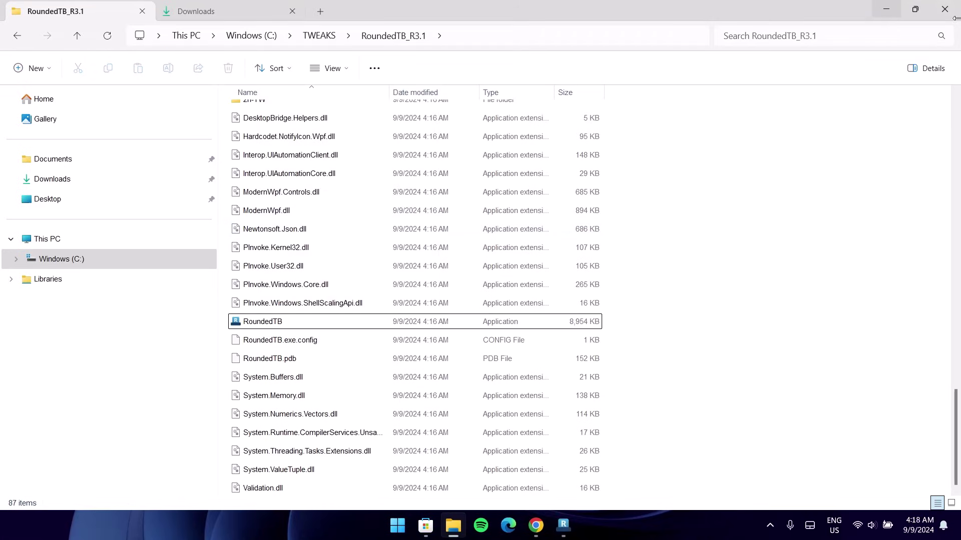
left_click(886, 9)
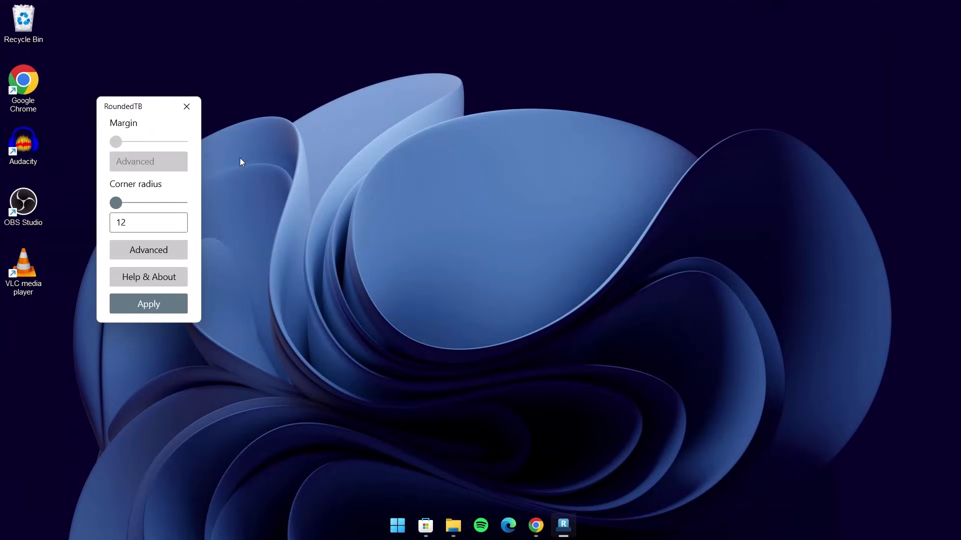
Examine RoundedTB's advanced taskbar options, switching the individual margins off and back on, and close its window.
left_click_drag(146, 115, 395, 136)
left_click(411, 273)
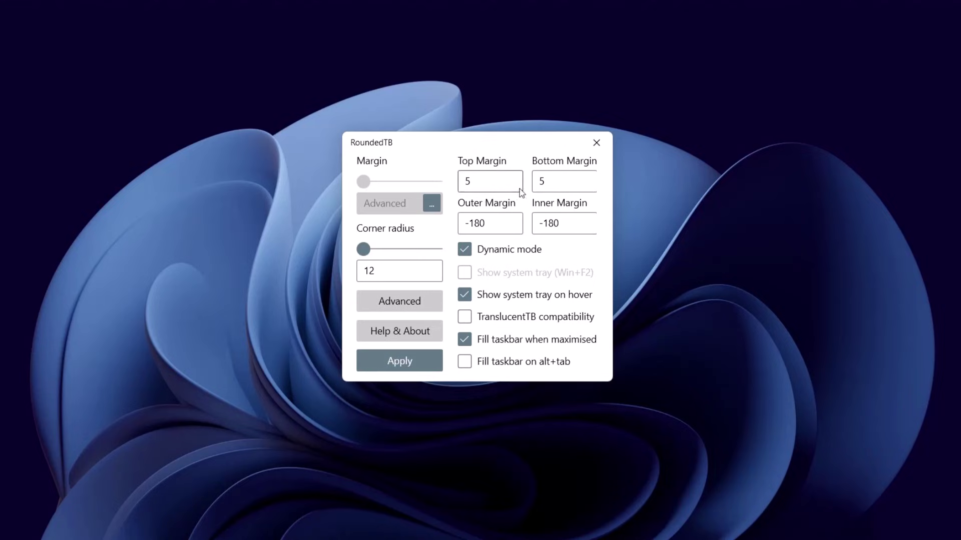
left_click(433, 204)
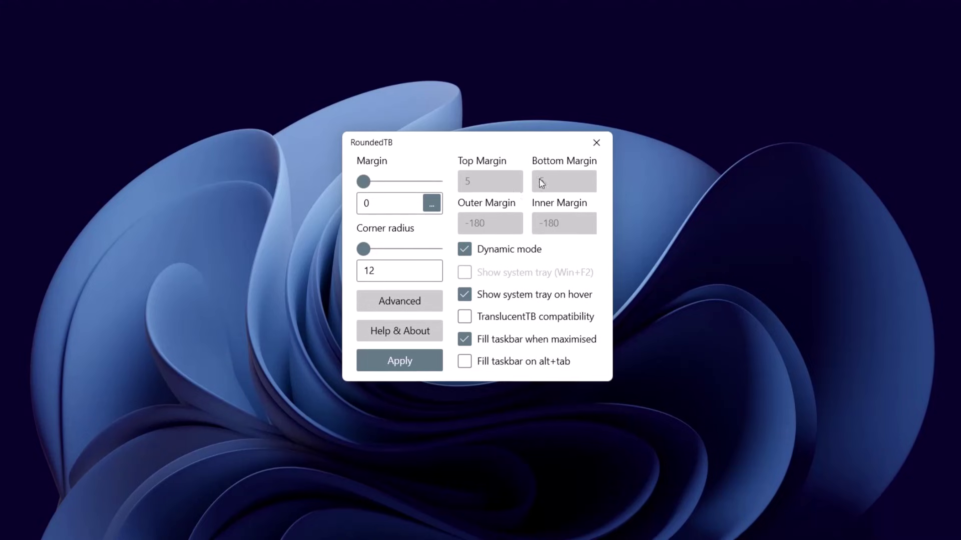
left_click(431, 203)
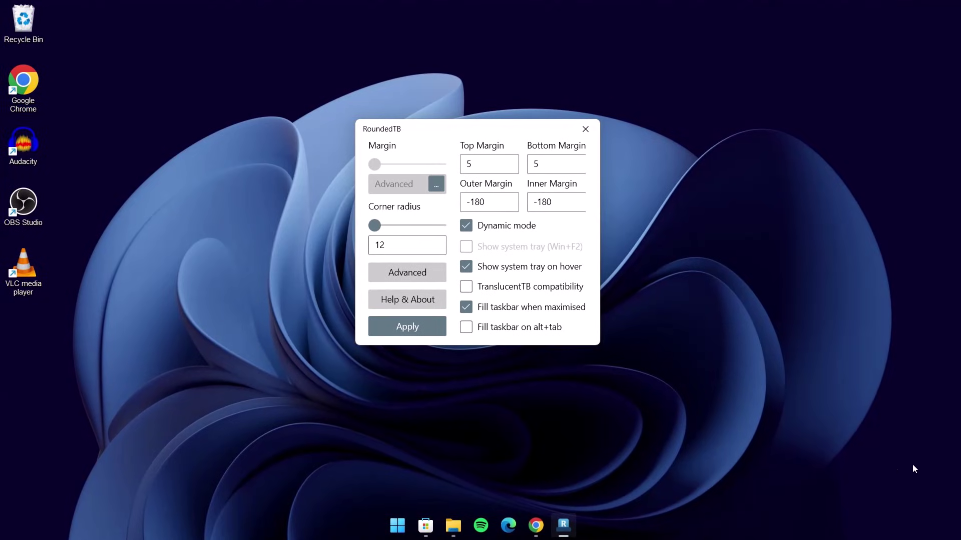
mouse_move(925, 537)
left_click(586, 129)
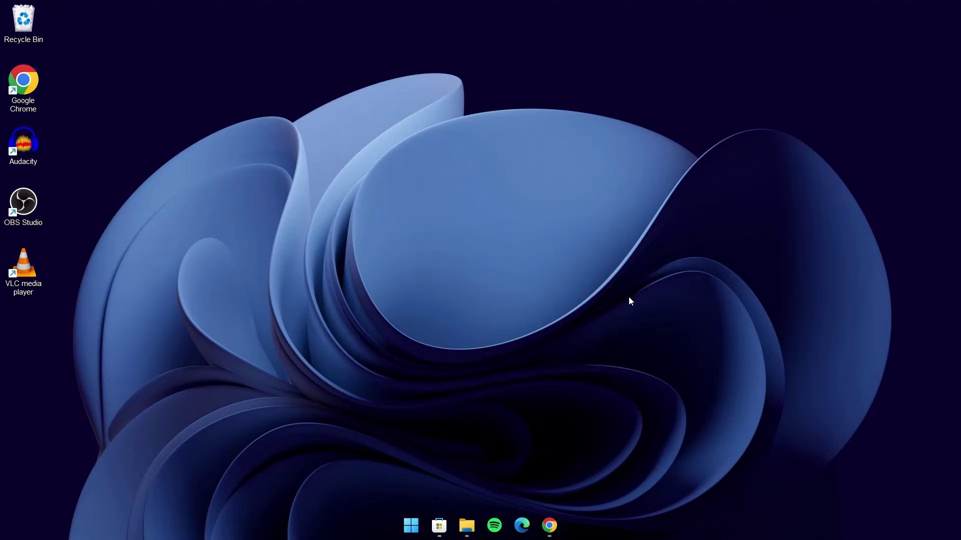
Switch to Chrome and download the Rainmeter 4.5.20 release from rainmeter.net and ITACHI THEME FILES.zip from MEGA.
left_click(549, 525)
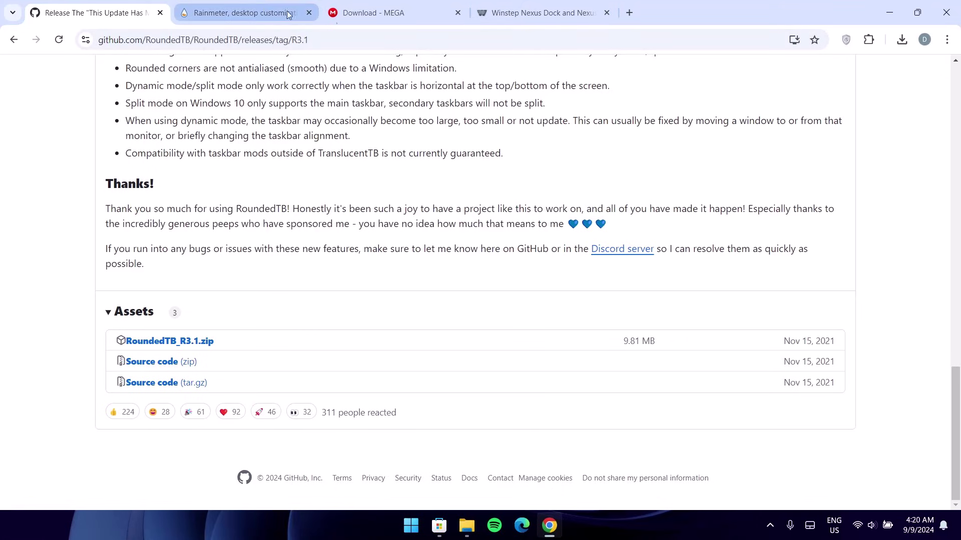
left_click(239, 13)
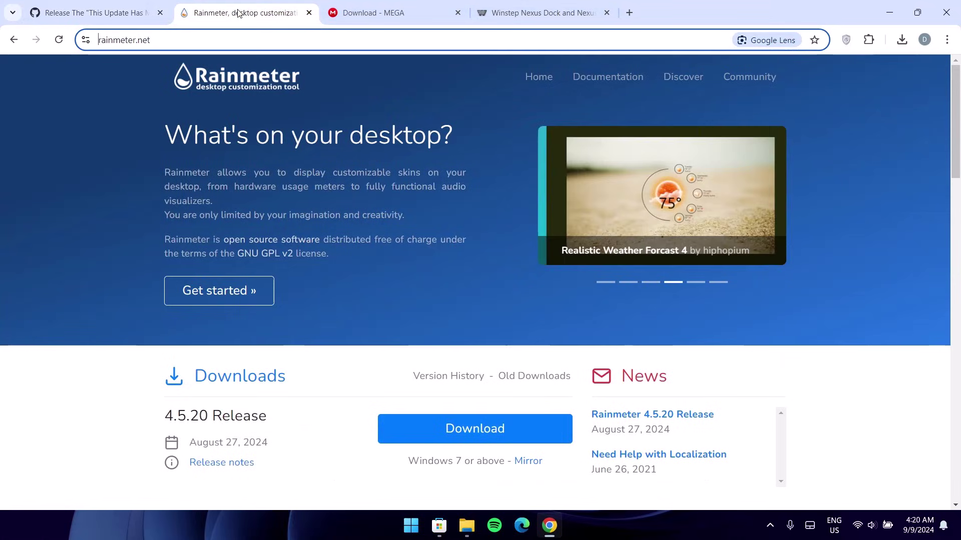
left_click(313, 371)
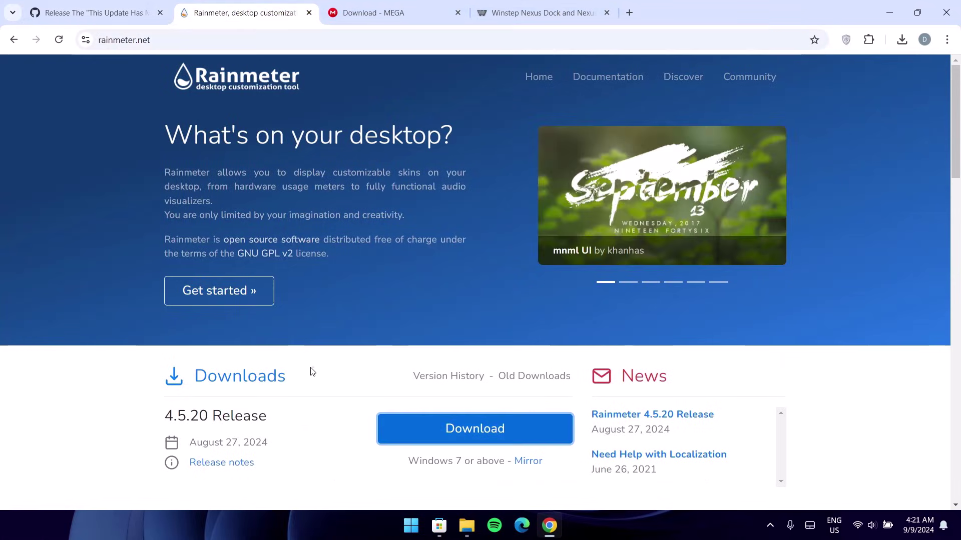
left_click(453, 437)
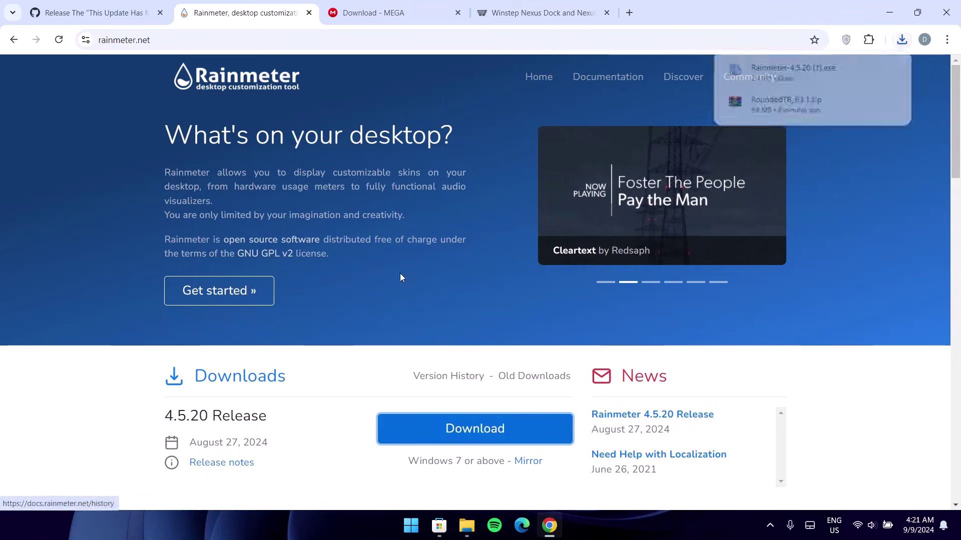
left_click(390, 13)
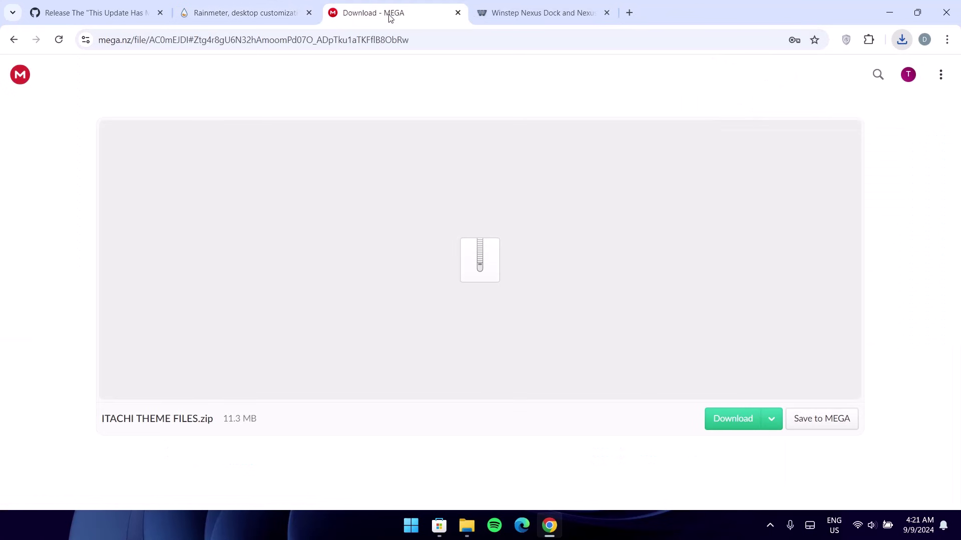
left_click(720, 423)
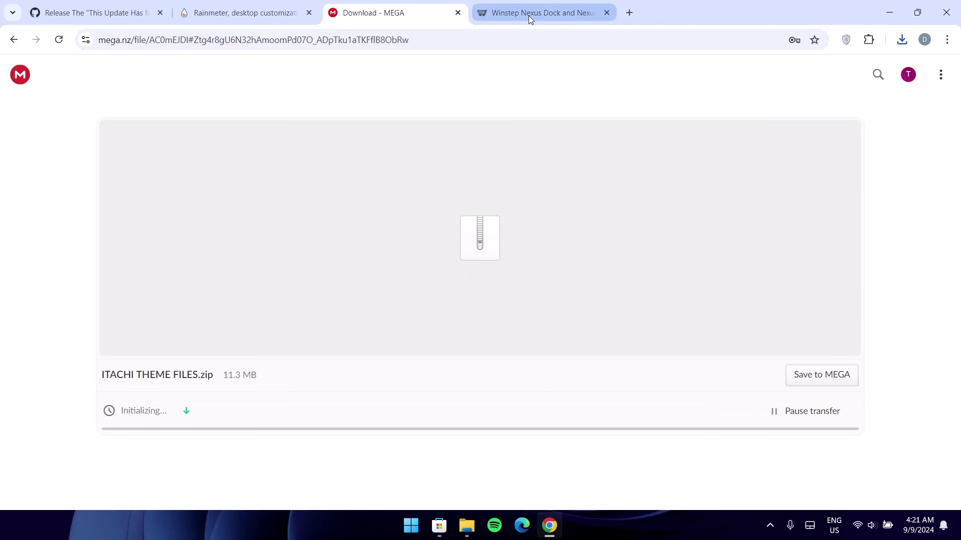
Download the free Winstep Nexus dock from winstep.net and show the downloaded nexus.zip in its folder.
left_click(529, 22)
mouse_move(954, 80)
left_mouse_down()
mouse_move(957, 105)
mouse_move(957, 94)
left_mouse_up()
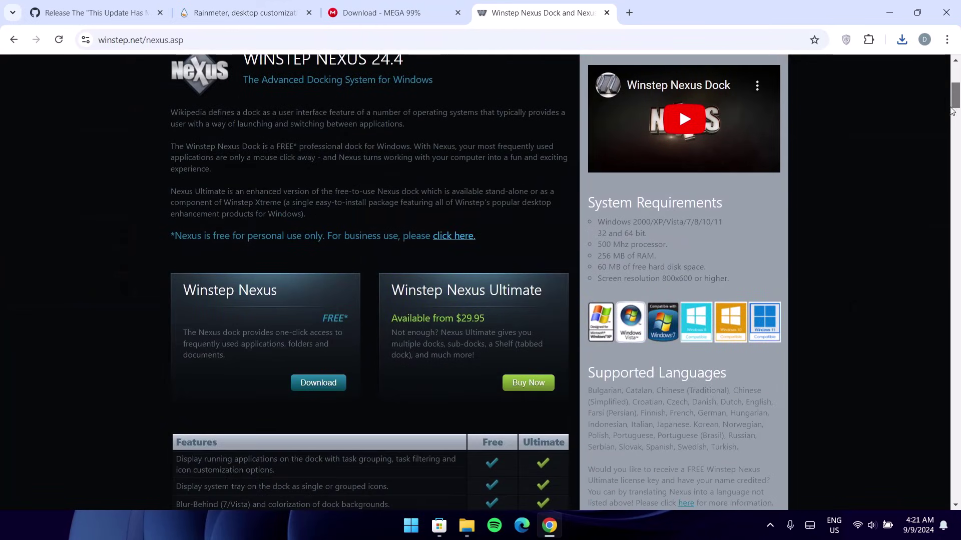
left_click(312, 390)
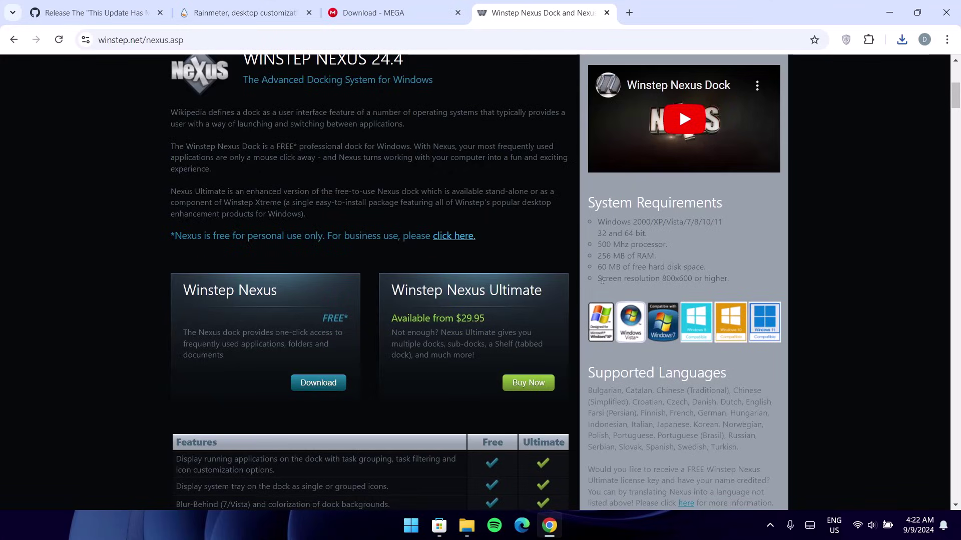
left_click(901, 40)
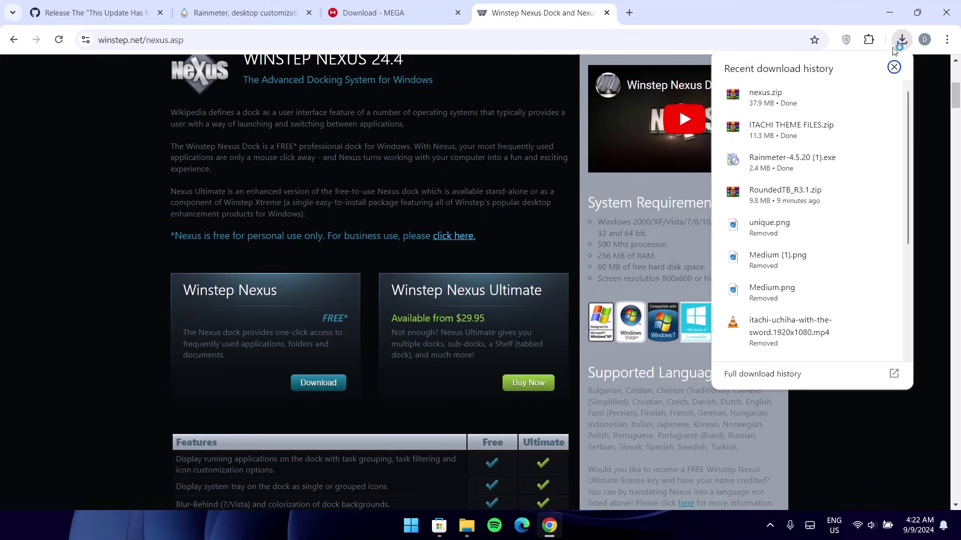
left_click(858, 94)
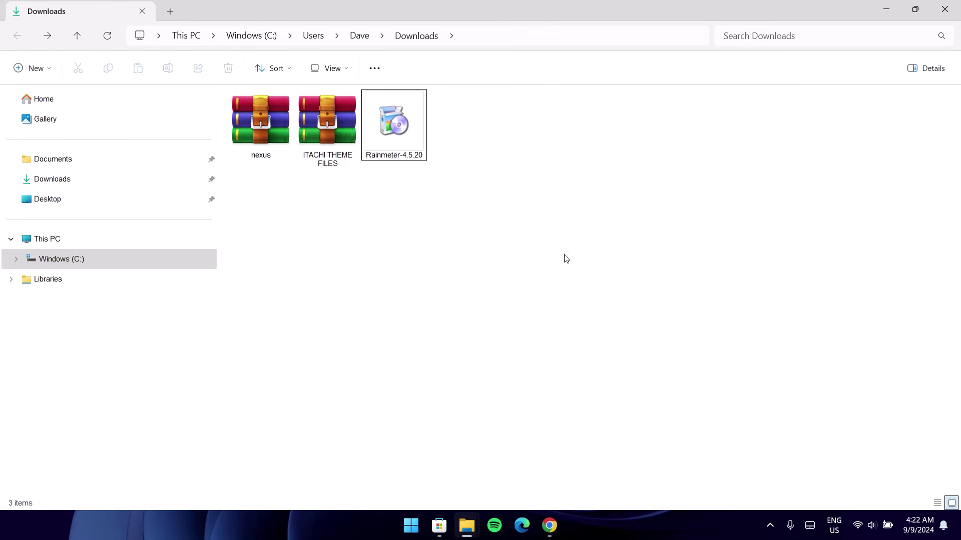
Extract the ITACHI THEME FILES archive directly into Downloads with WinRAR and open the extracted folder.
left_click(334, 114)
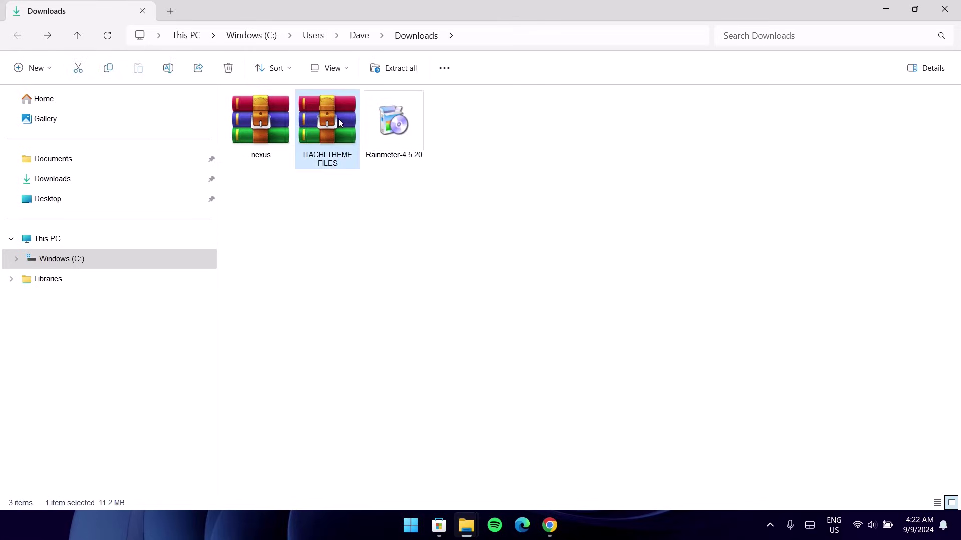
right_click(330, 122)
mouse_move(387, 333)
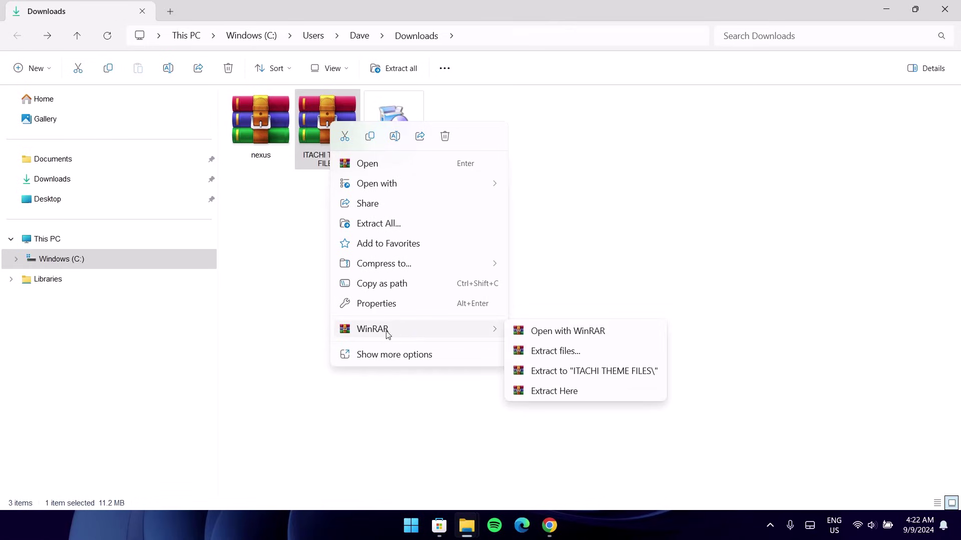
left_click(543, 391)
double_click(460, 130)
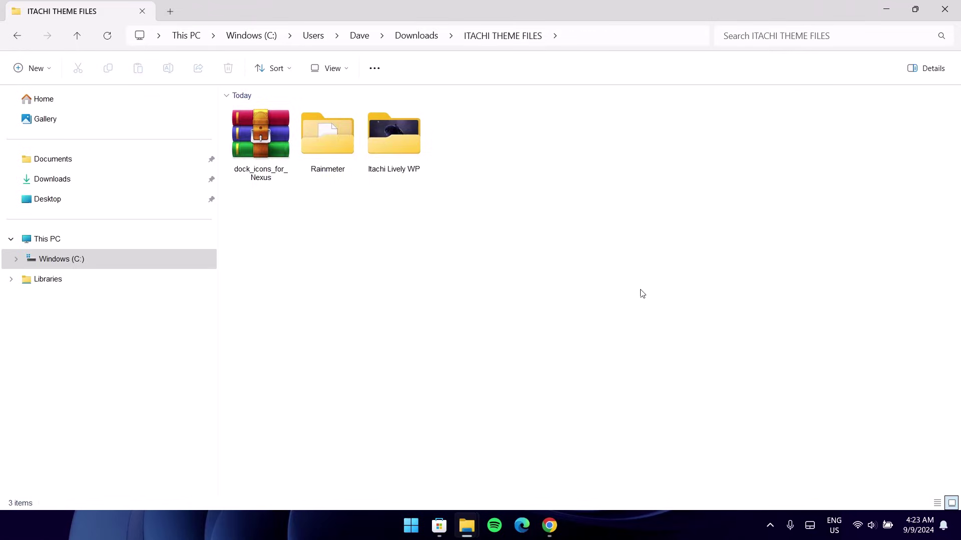
Set the PNG file named image from the Itachi Lively WP folder as the desktop background.
double_click(393, 135)
left_click(277, 147)
right_click(274, 146)
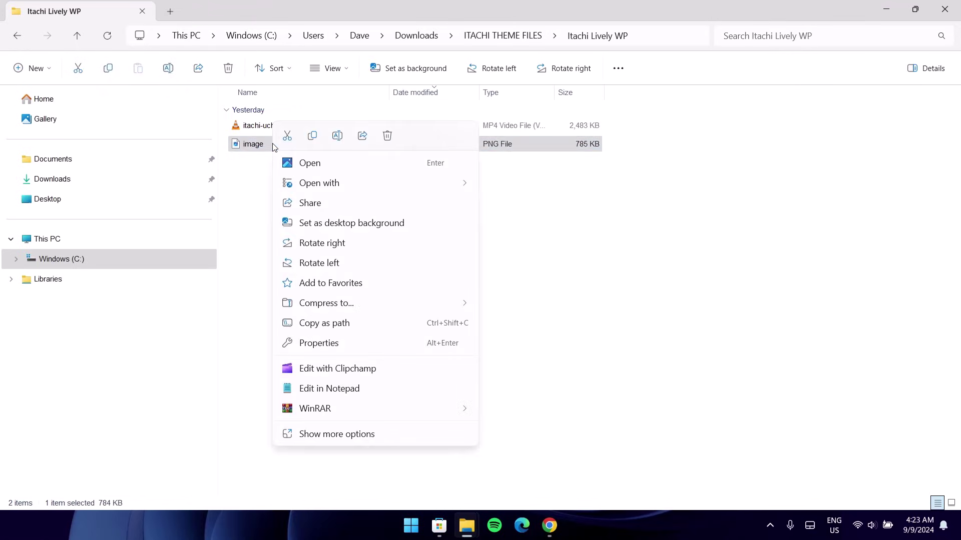
left_click(304, 222)
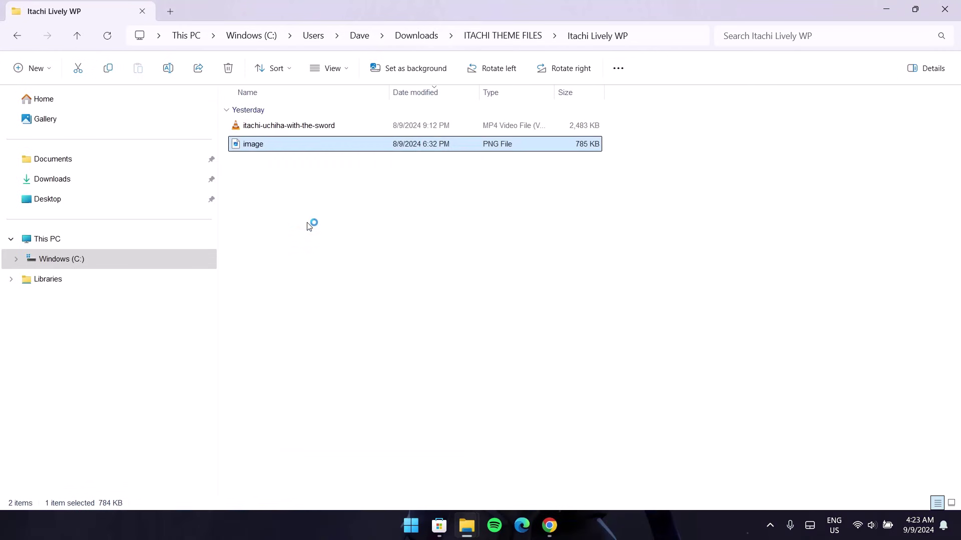
Minimize File Explorer and Chrome to view the new desktop wallpaper, and return to the Downloads folder.
left_click(885, 9)
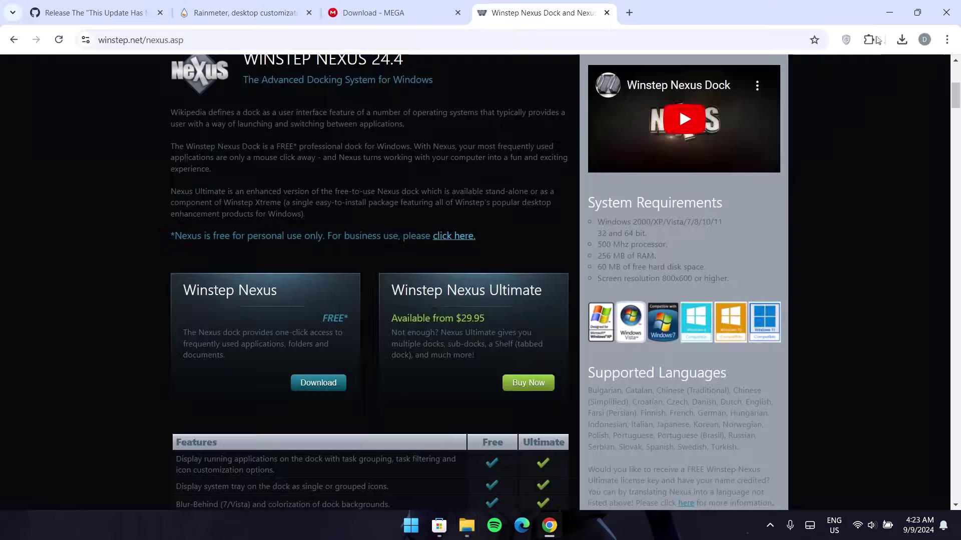
left_click(889, 8)
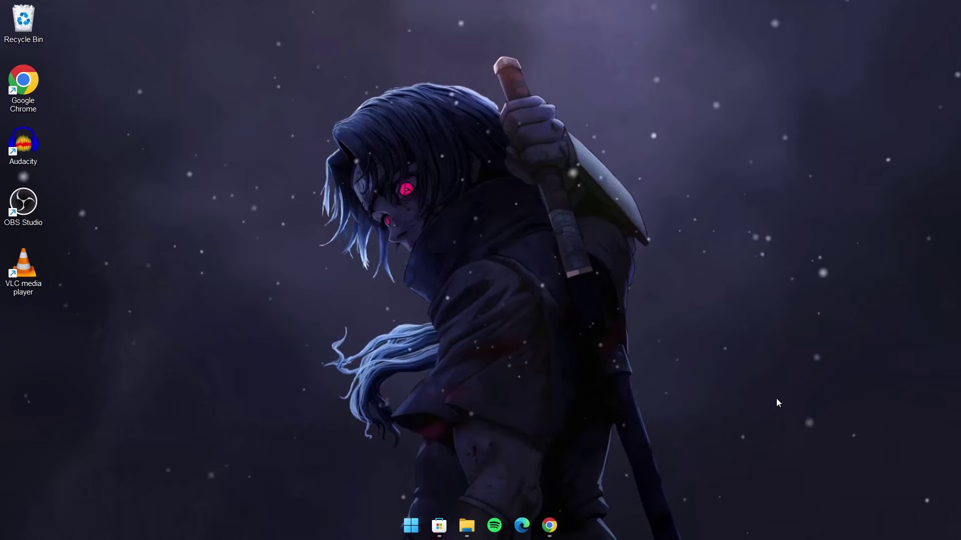
left_click(466, 525)
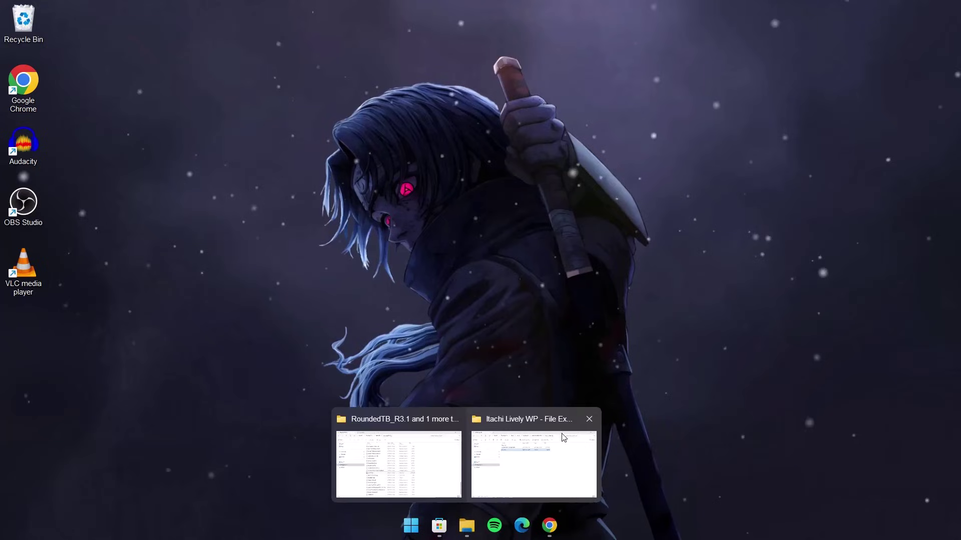
left_click(517, 471)
left_click(17, 35)
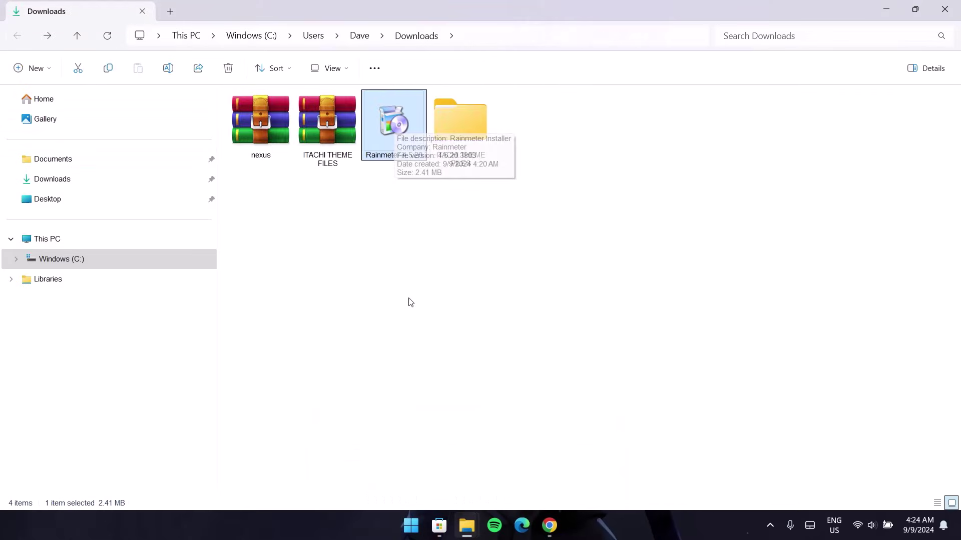
Install Rainmeter 4.5.20 in English with the 64-bit version and launch on startup enabled, and finish the setup.
double_click(392, 118)
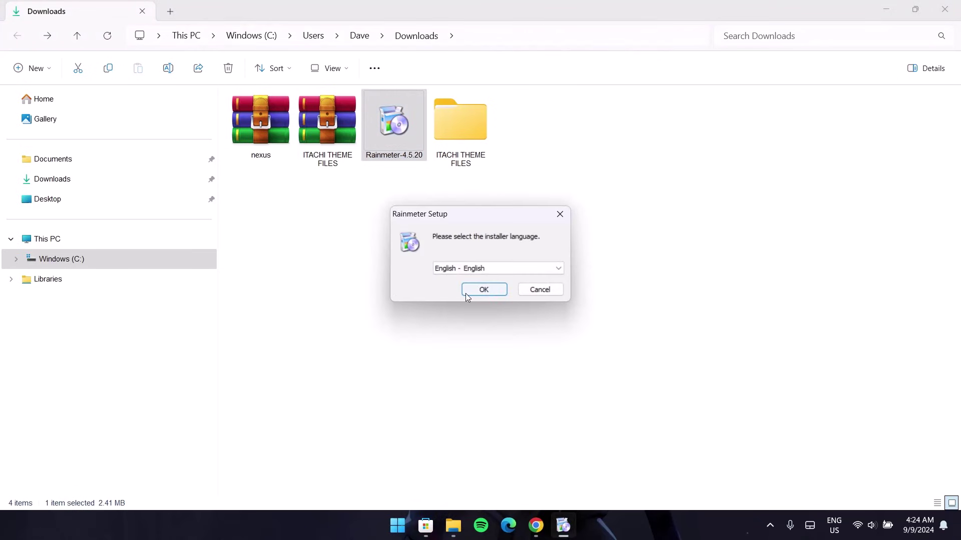
left_click(498, 285)
left_click(551, 361)
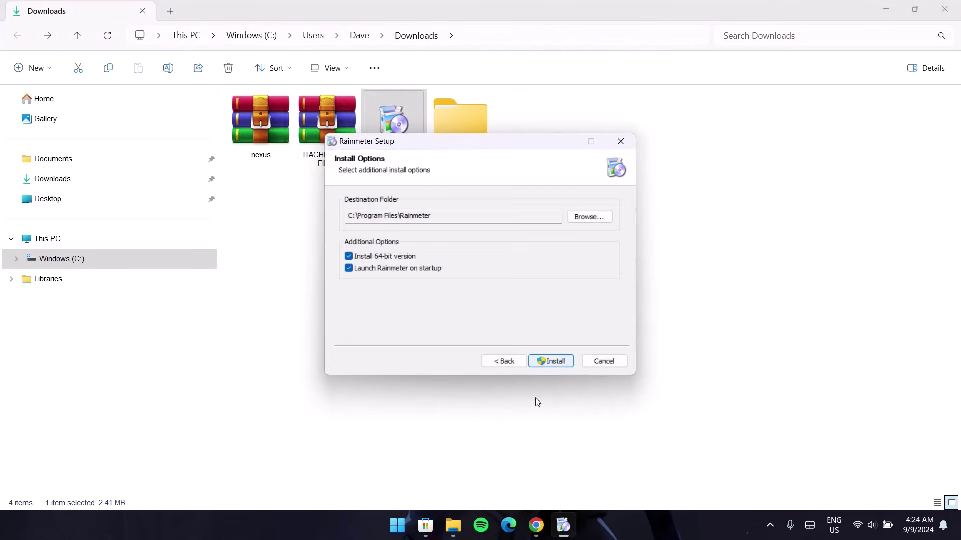
left_click(556, 363)
left_click(553, 360)
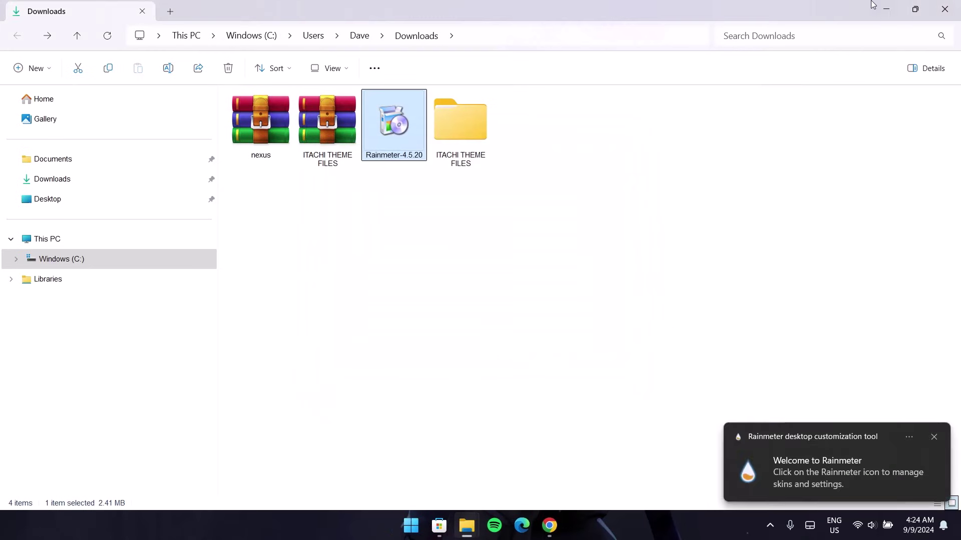
Unload the default illustro Welcome, Disks, System and Clock skins from the desktop.
left_click(886, 10)
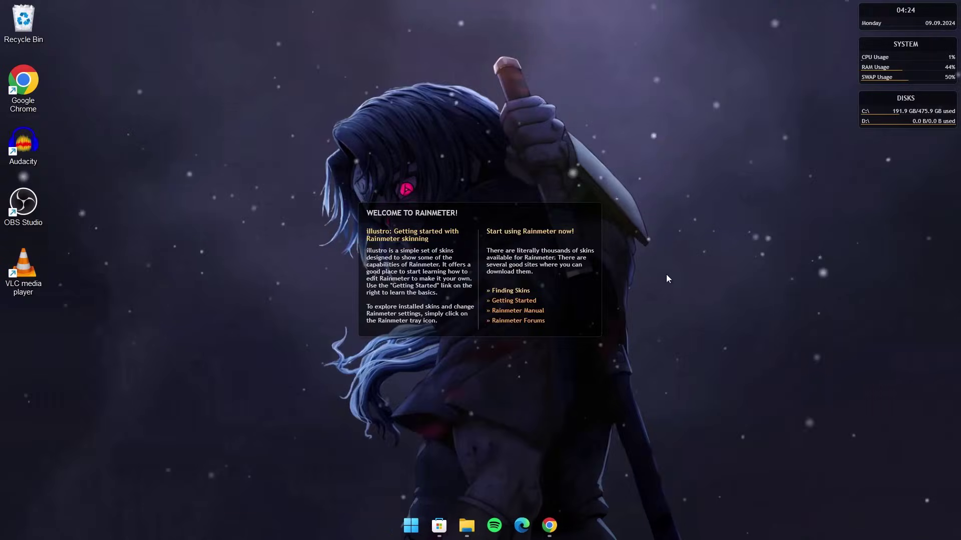
right_click(570, 272)
left_click(585, 411)
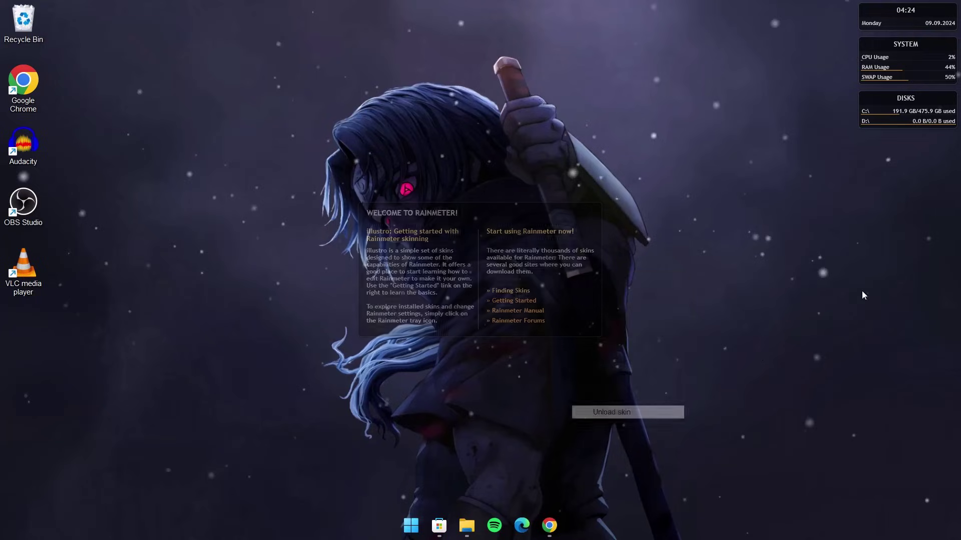
right_click(871, 98)
left_click(899, 231)
right_click(882, 74)
left_click(891, 211)
right_click(866, 21)
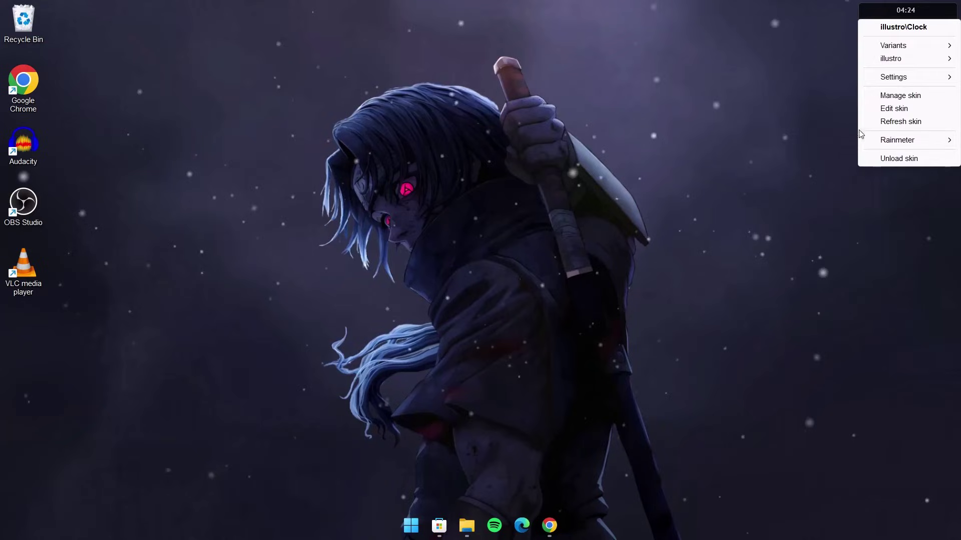
left_click(879, 158)
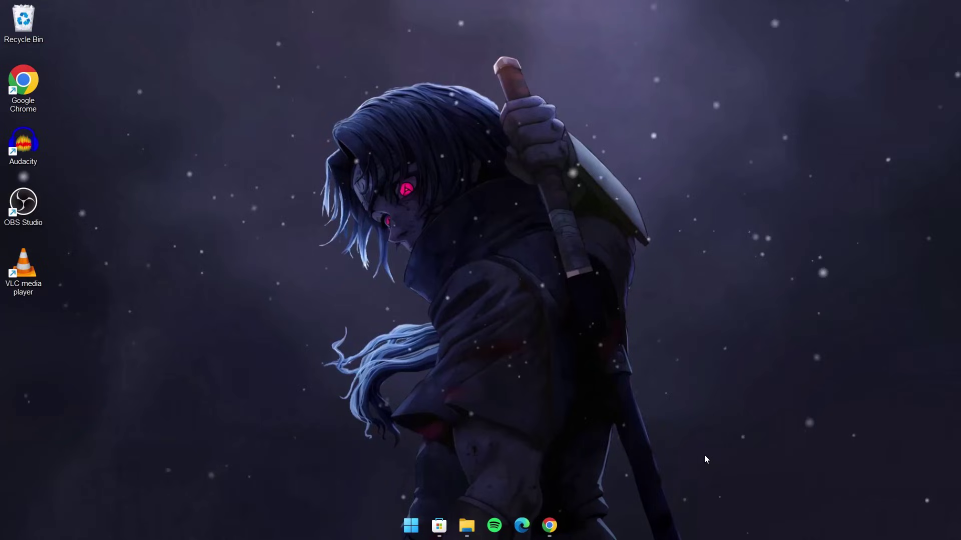
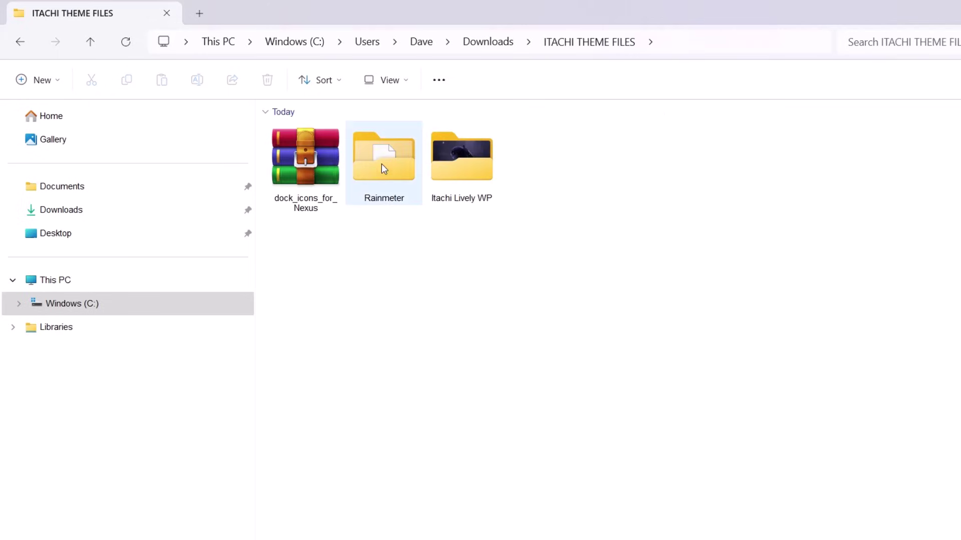
Show the theme's Rainmeter folder as large icons and install the kelson .rmskin package from it.
double_click(378, 166)
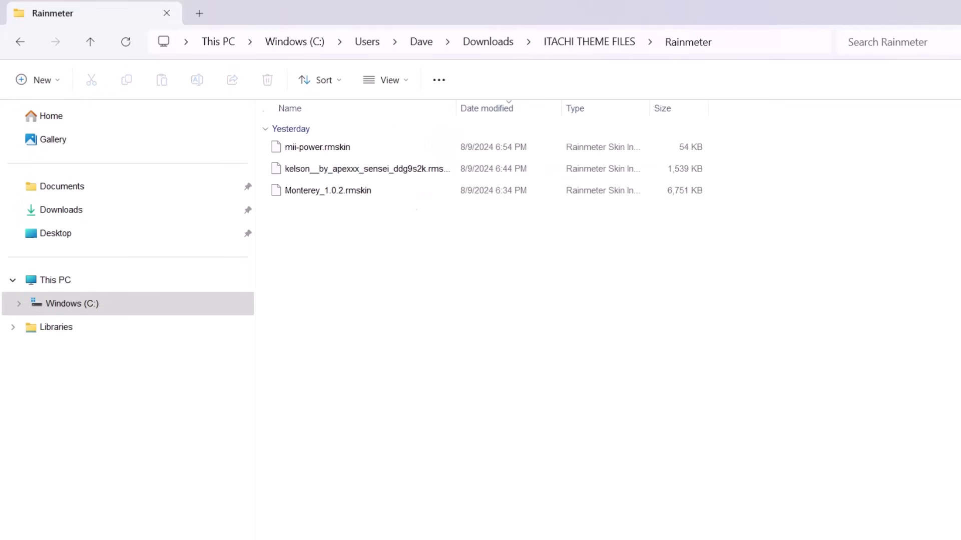
key("ctrl+shift+2")
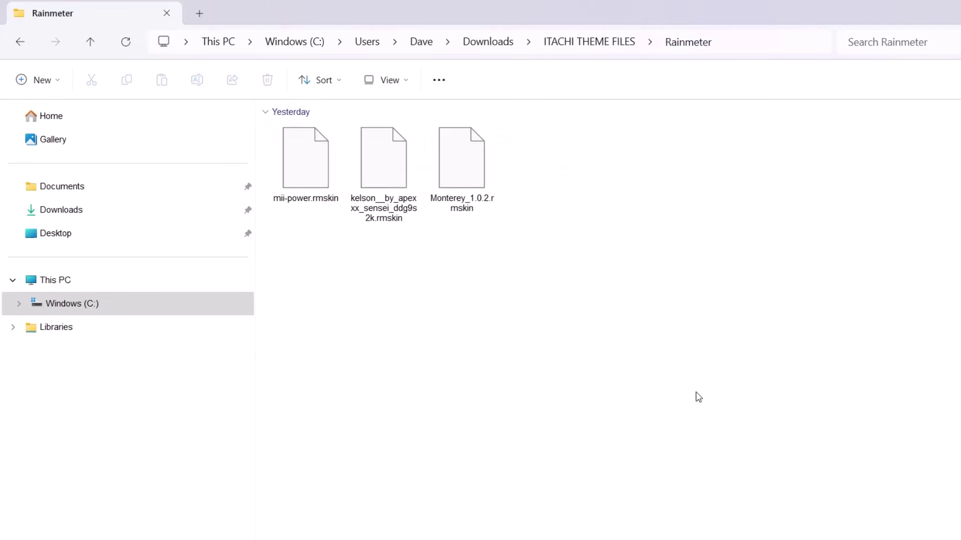
double_click(381, 171)
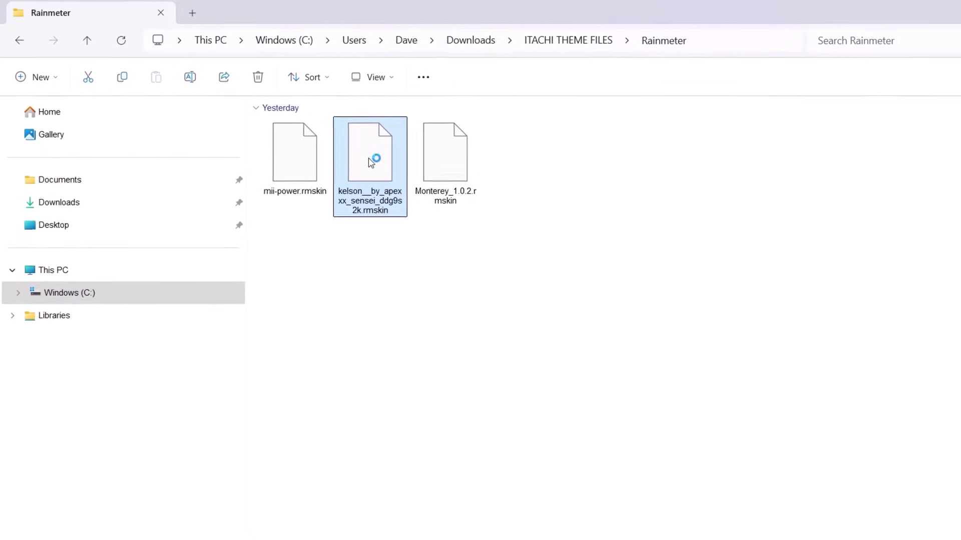
left_click(607, 431)
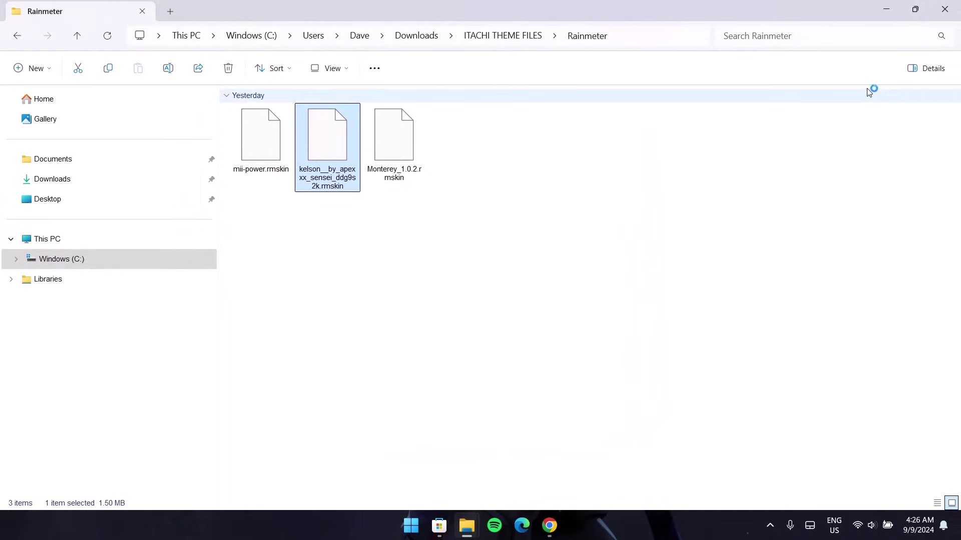
left_click(882, 13)
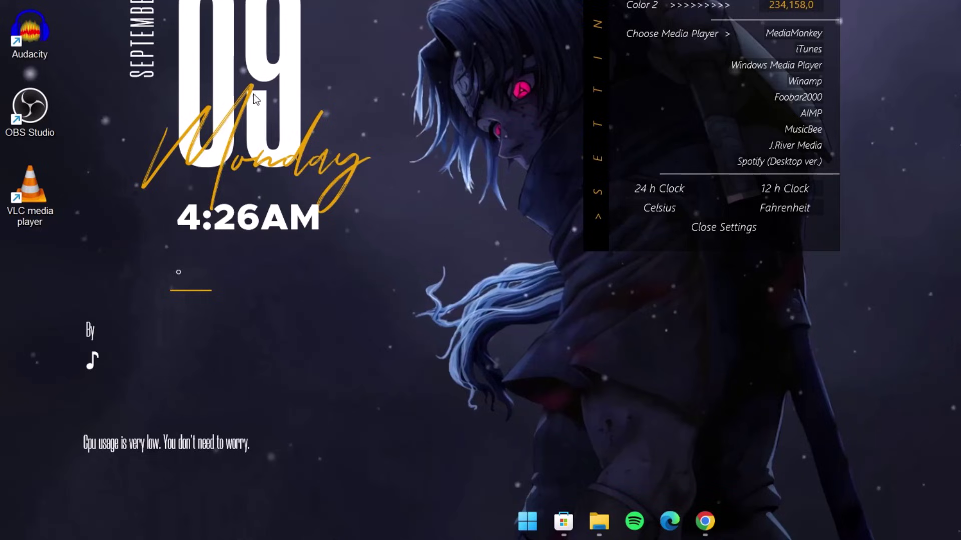
Unload the Kelson CPU usage and music player skins from the desktop.
right_click(172, 444)
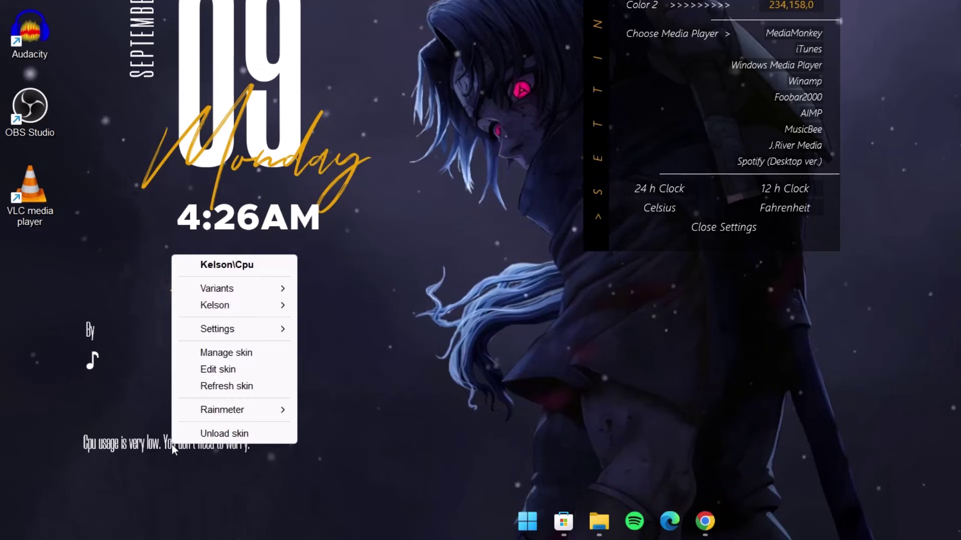
left_click(208, 434)
left_click_drag(95, 335, 160, 369)
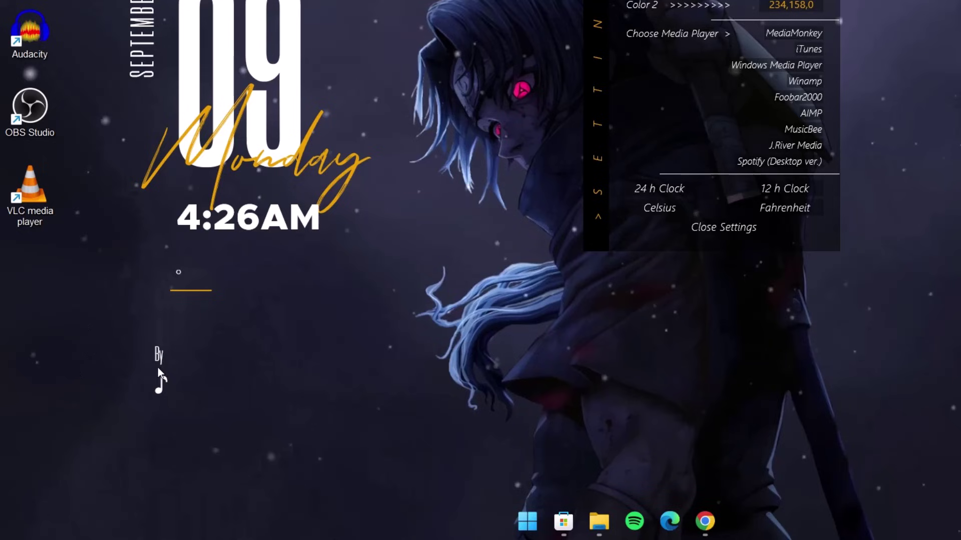
right_click(158, 370)
left_click(243, 361)
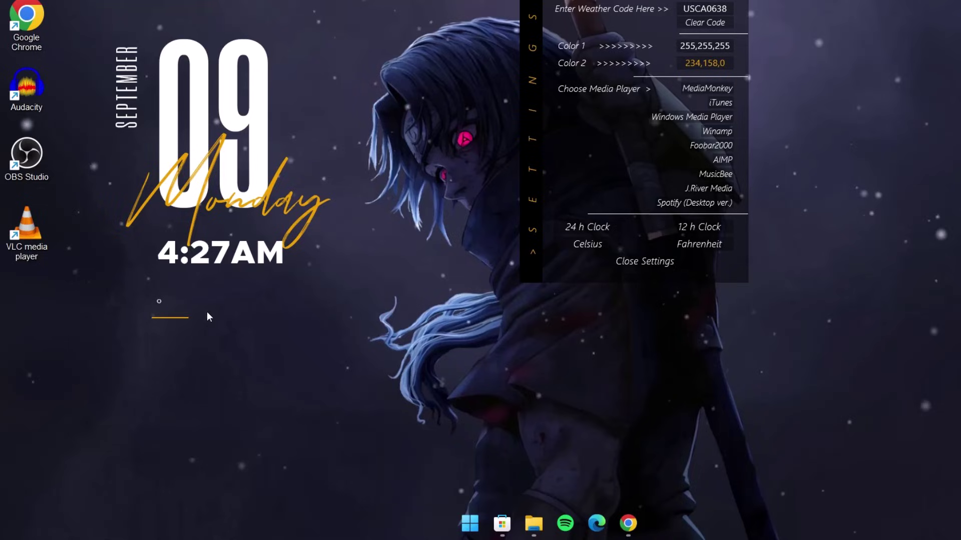
Open the Kelson Date and Time skin's file for editing and delete the [MeterLine] section at its end.
right_click(206, 137)
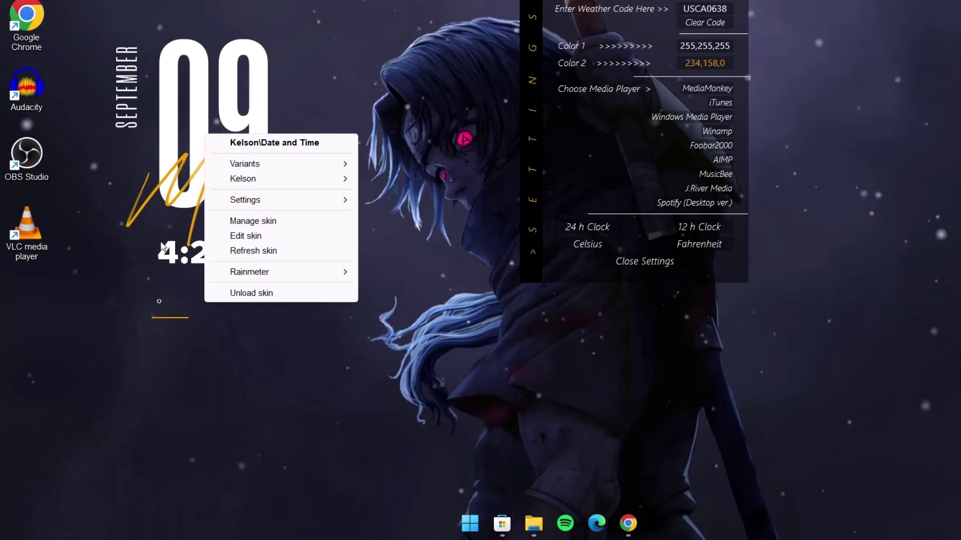
left_click(243, 237)
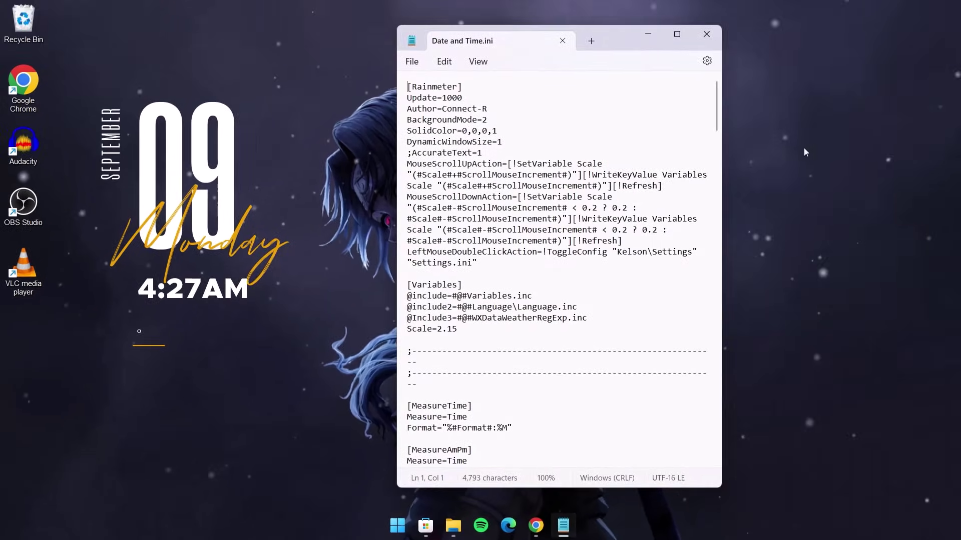
scroll(719, 114, "down", 4)
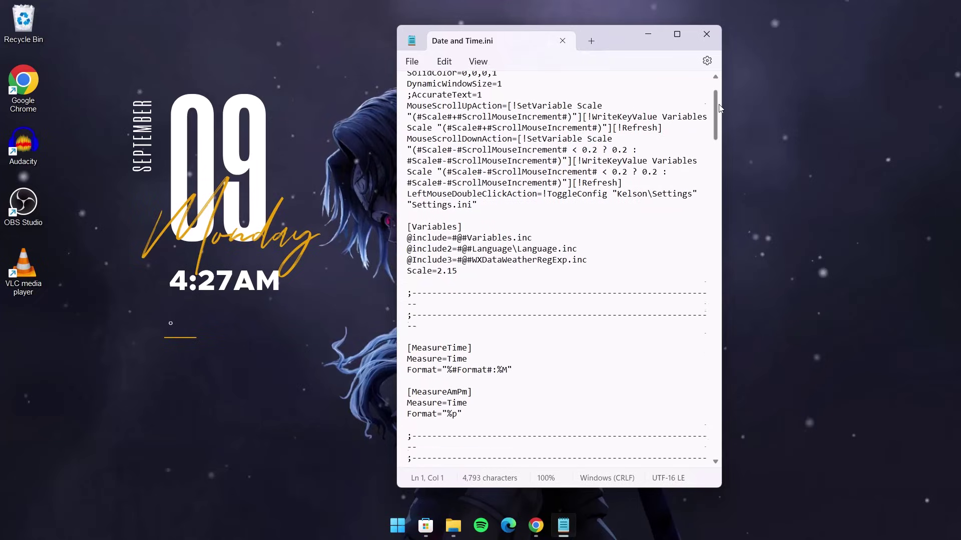
left_click_drag(719, 114, 704, 446)
left_click(705, 446)
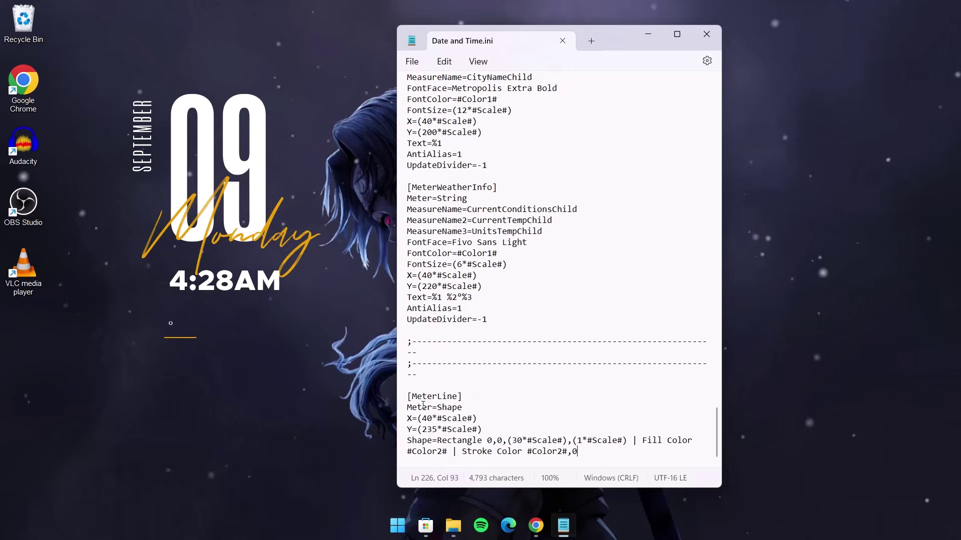
left_click_drag(588, 457, 408, 402)
key("Delete")
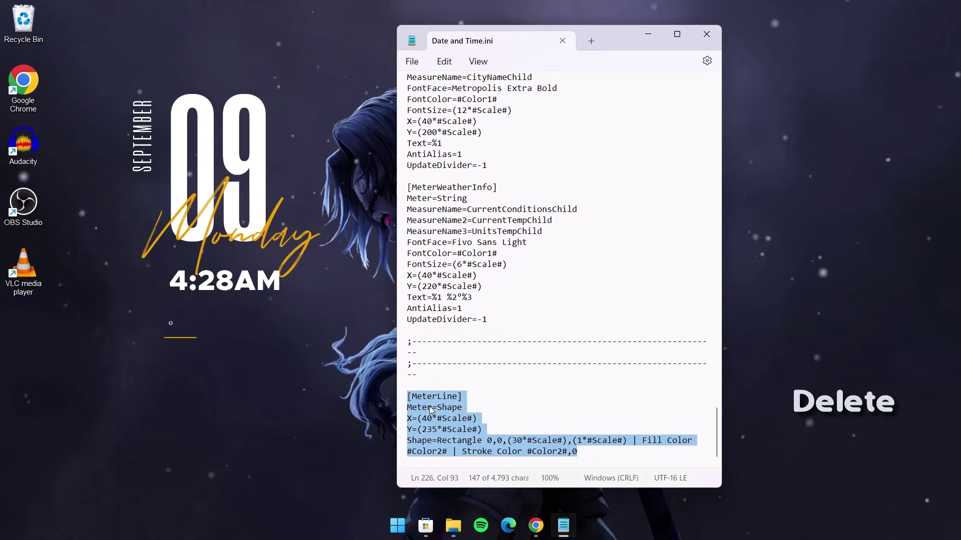
key("Delete")
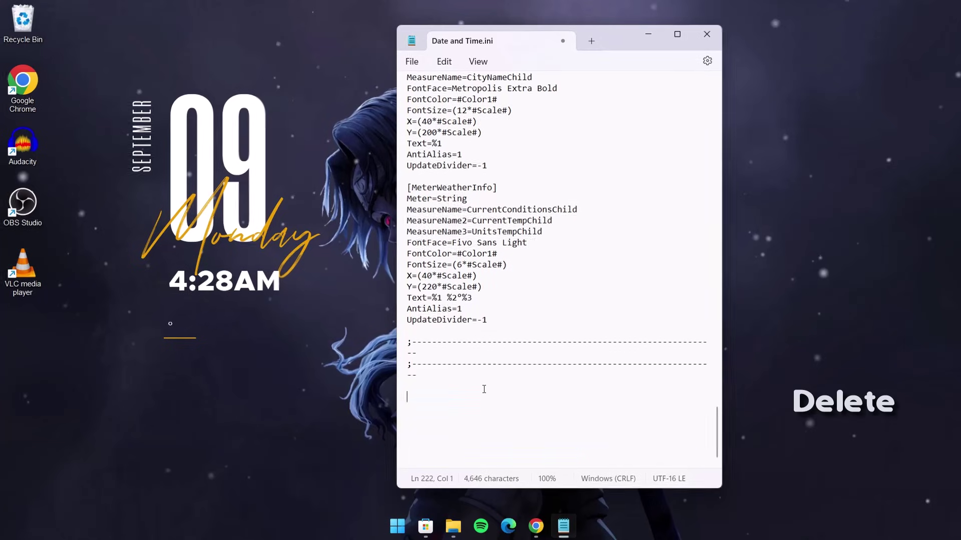
Delete the [MeterLocationInfo] and [MeterWeatherInfo] sections from Date and Time.ini.
scroll(555, 353, "up", 2)
left_click(526, 416)
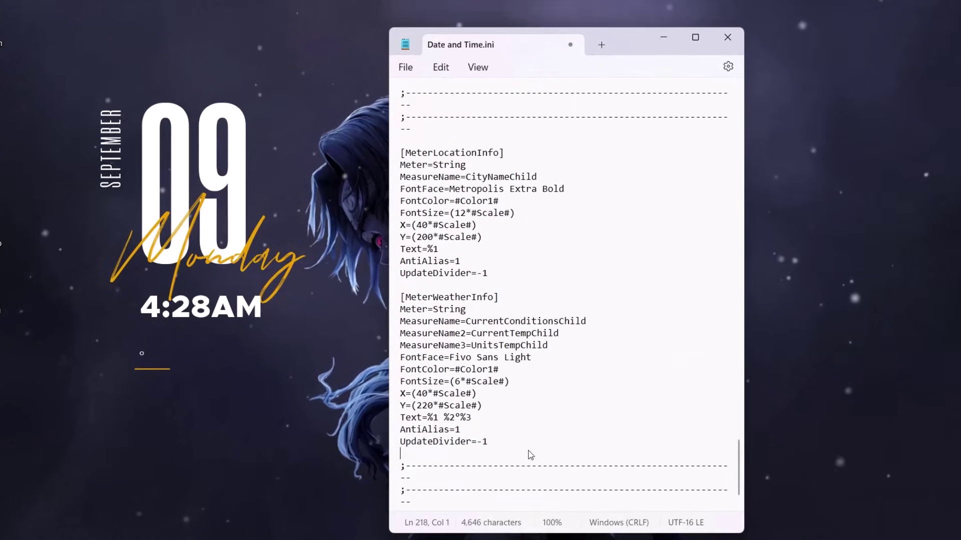
left_click_drag(530, 455, 397, 150)
key("Delete")
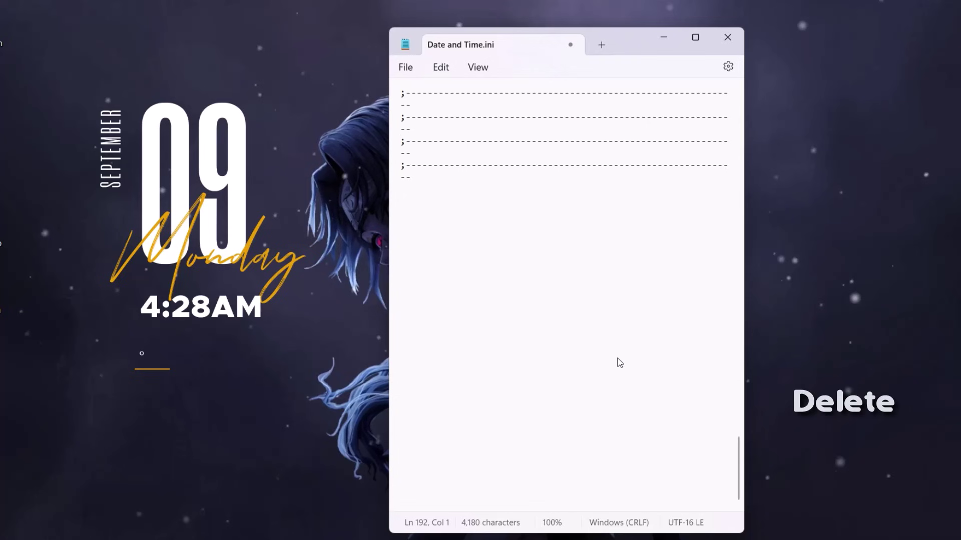
Save and close Date and Time.ini, and refresh the Kelson Date and Time skin.
scroll(582, 365, "up", 15)
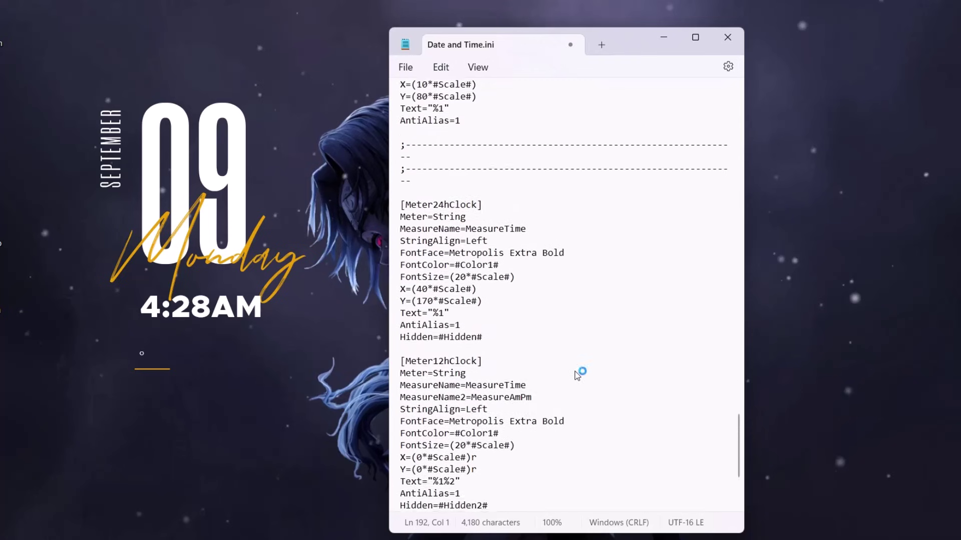
left_click(663, 330)
left_click(406, 67)
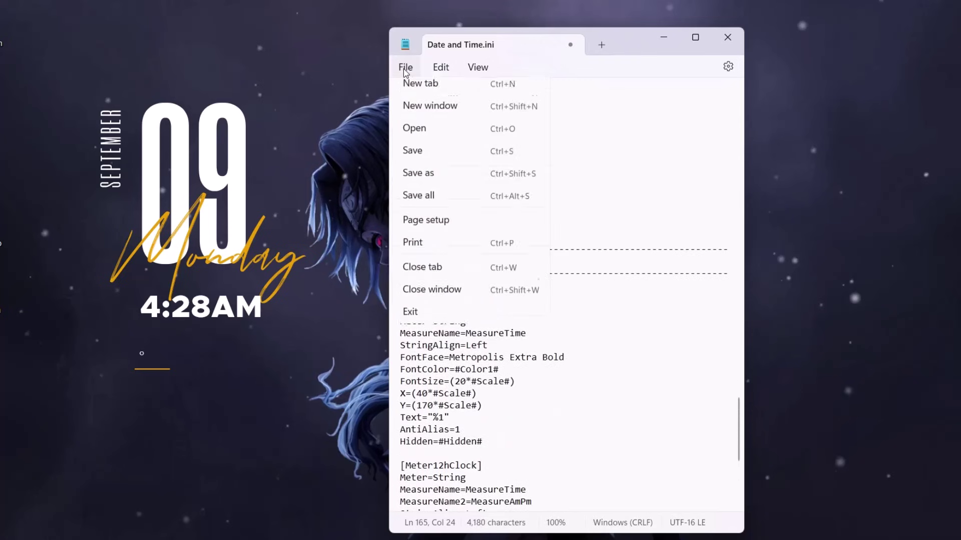
left_click(417, 159)
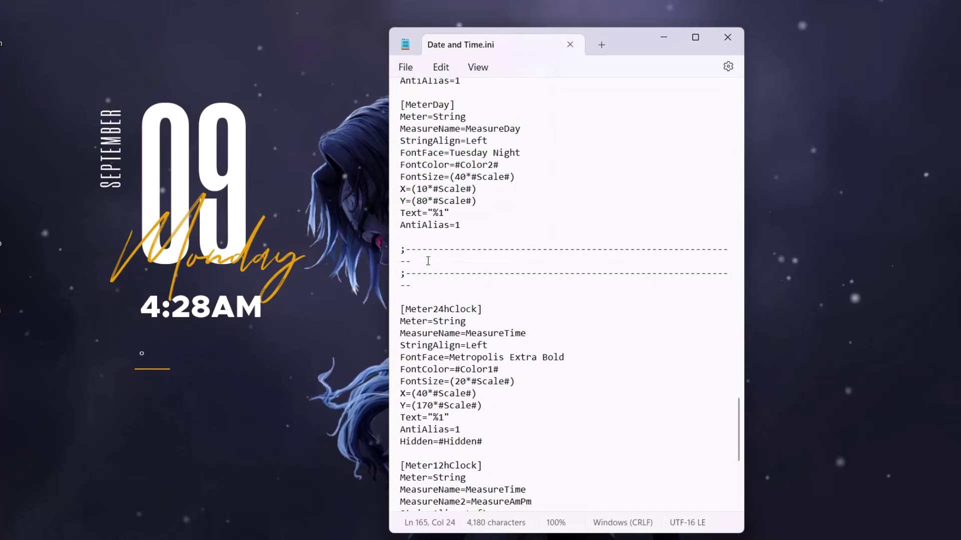
left_click(727, 37)
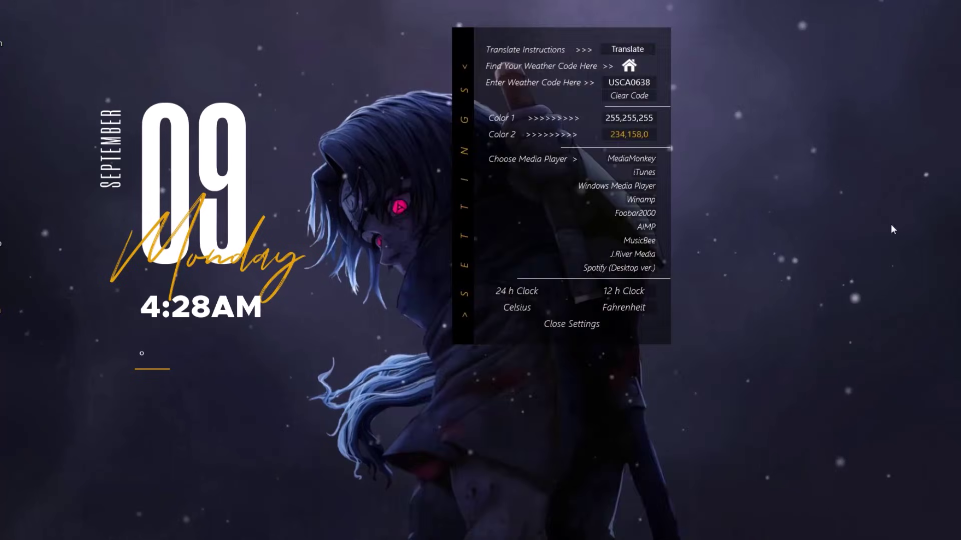
right_click(186, 170)
left_click(226, 281)
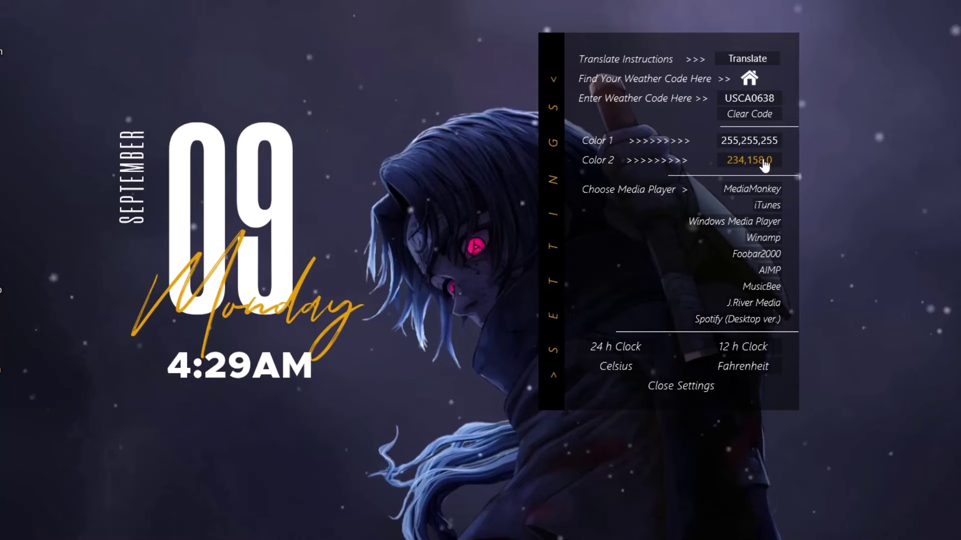
Set Color 2 of the Kelson skin to RGB 31,77,204.
left_click(726, 161)
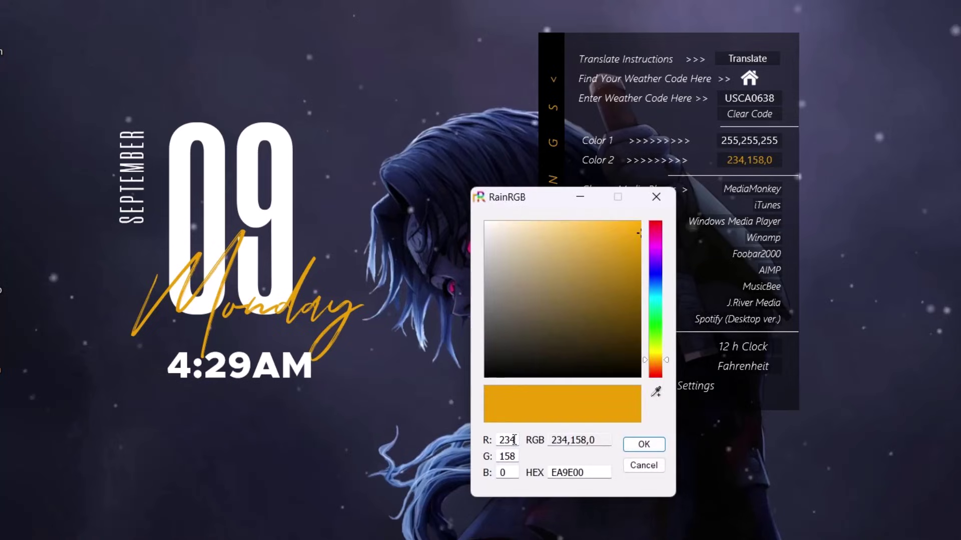
left_click_drag(515, 440, 501, 439)
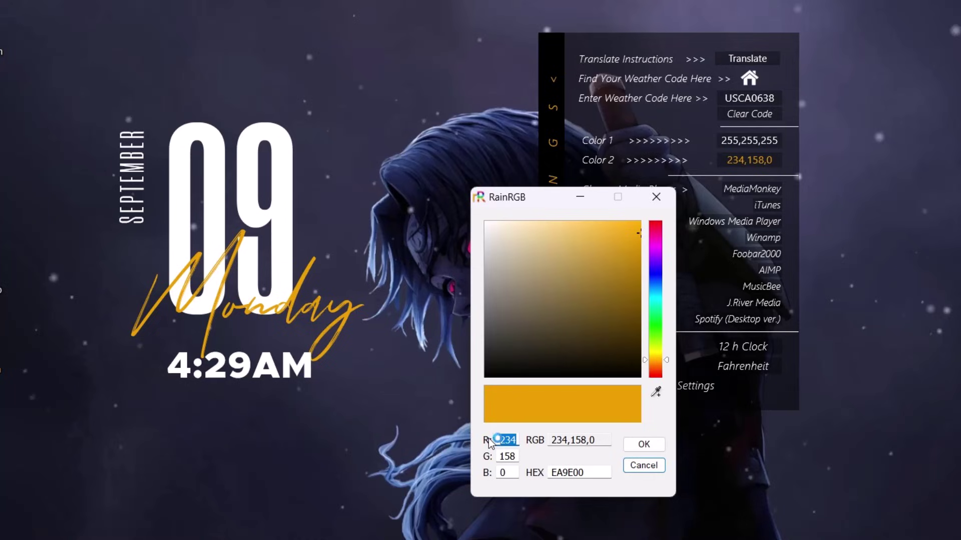
type("31")
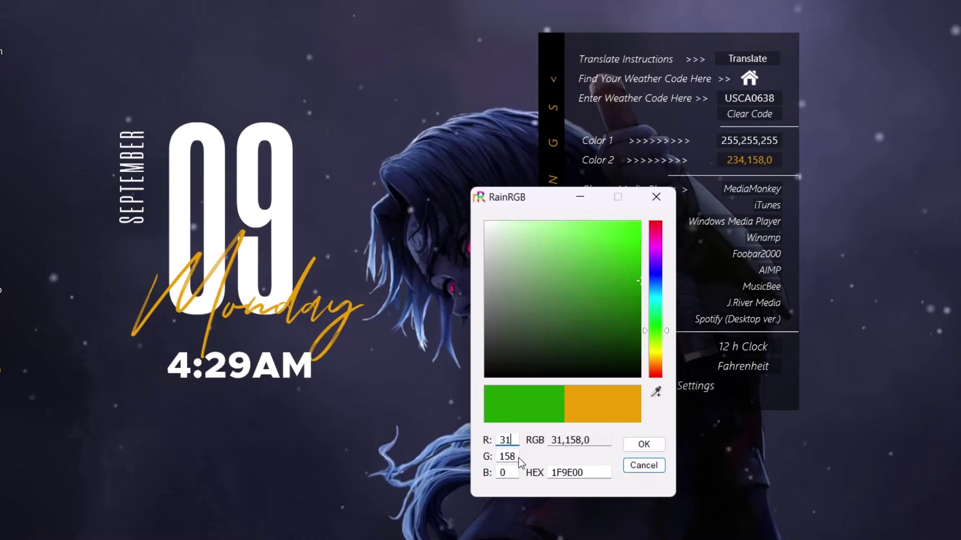
mouse_move(503, 457)
left_mouse_down()
mouse_move(515, 454)
mouse_move(495, 458)
left_mouse_up()
type("77")
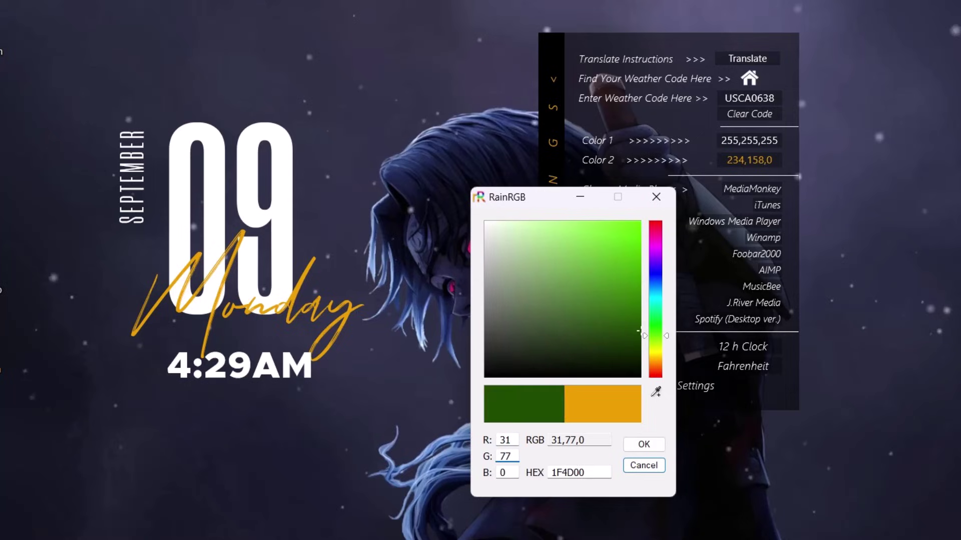
left_click(503, 473)
type("20")
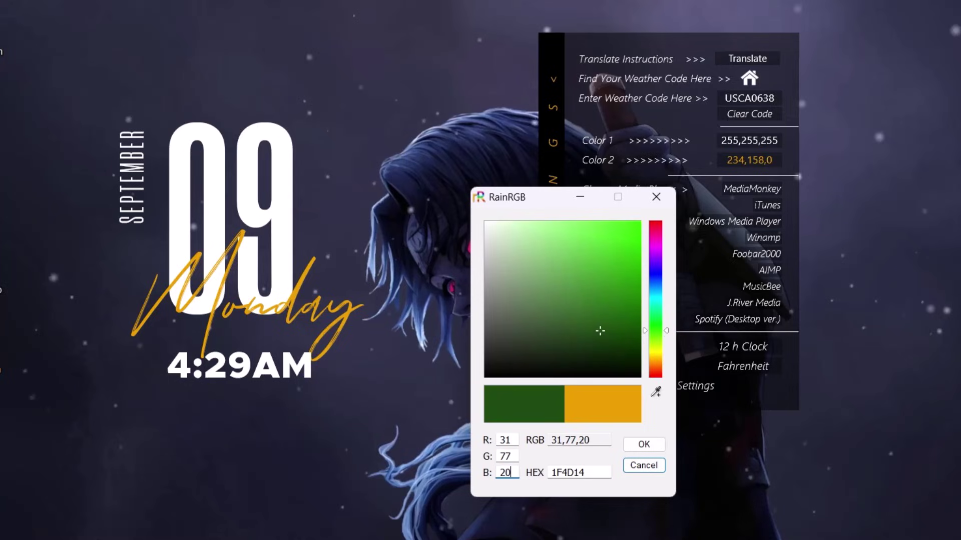
type("4")
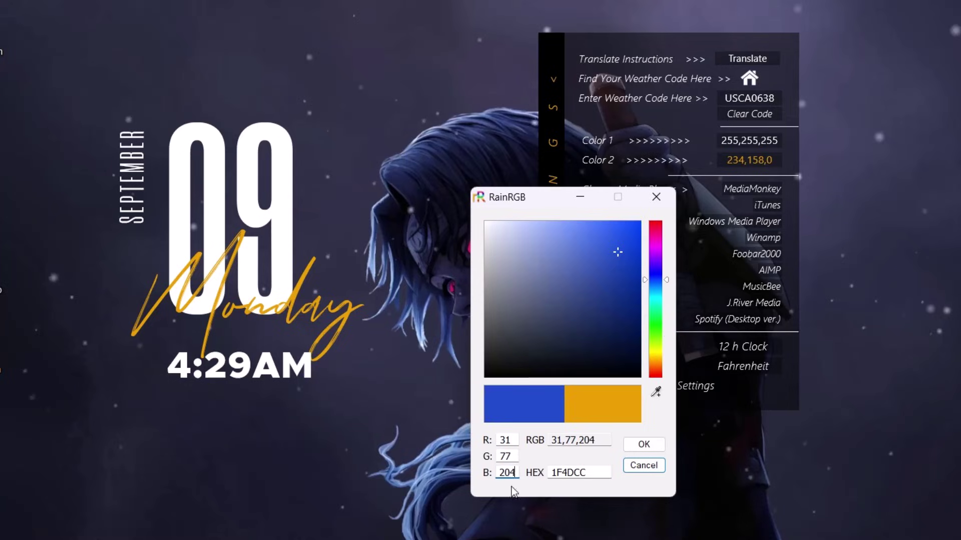
left_click(635, 444)
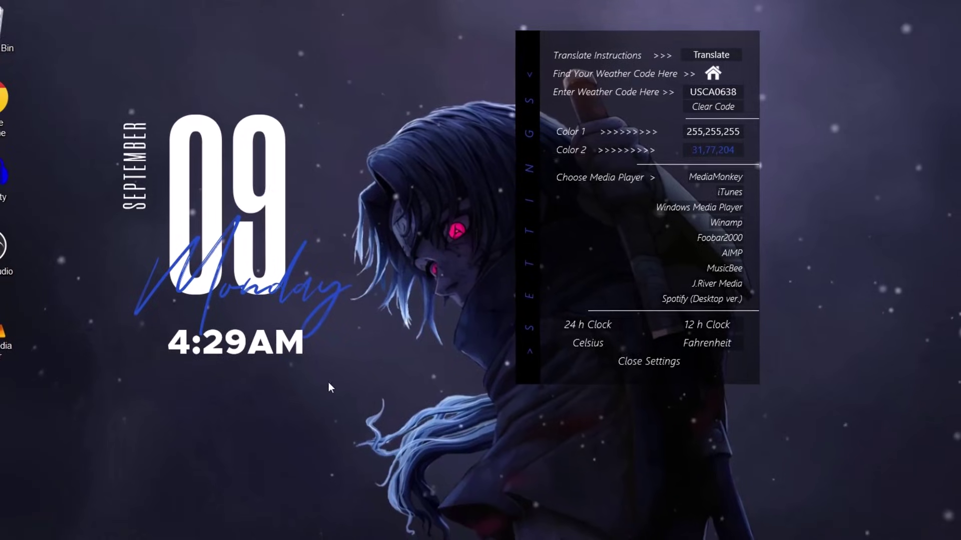
Move the Kelson date and time skin to the empty area beside the character's sword, and close the Kelson settings.
left_click_drag(237, 257, 819, 305)
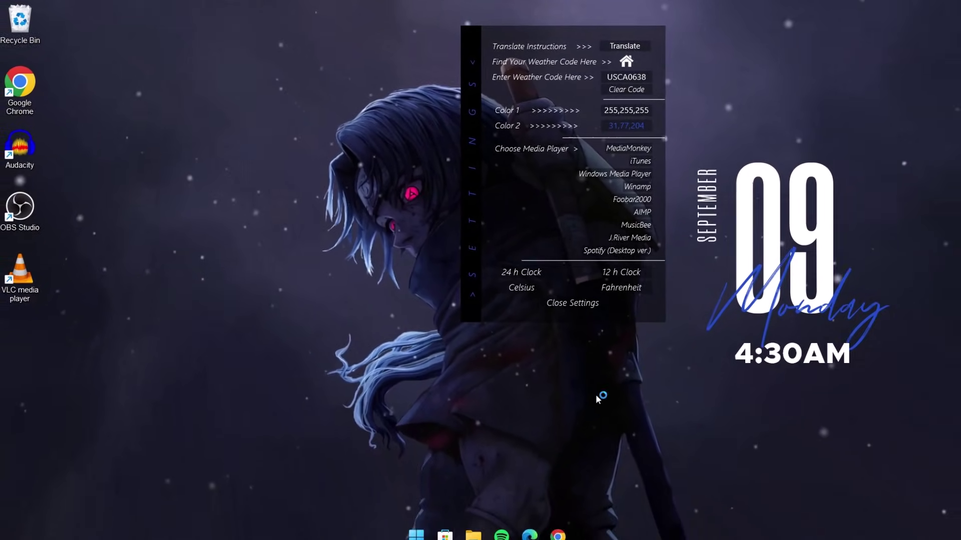
left_click_drag(557, 31, 504, 31)
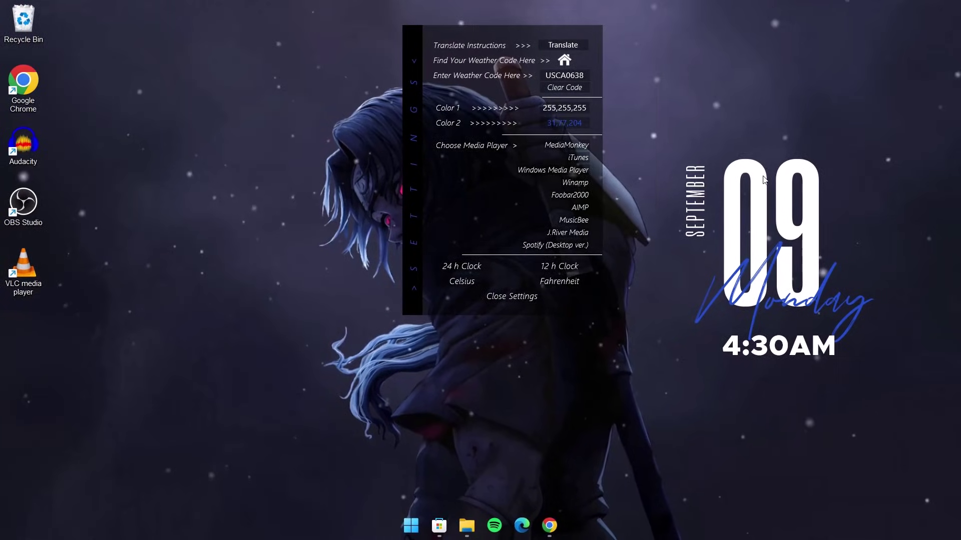
left_click(519, 298)
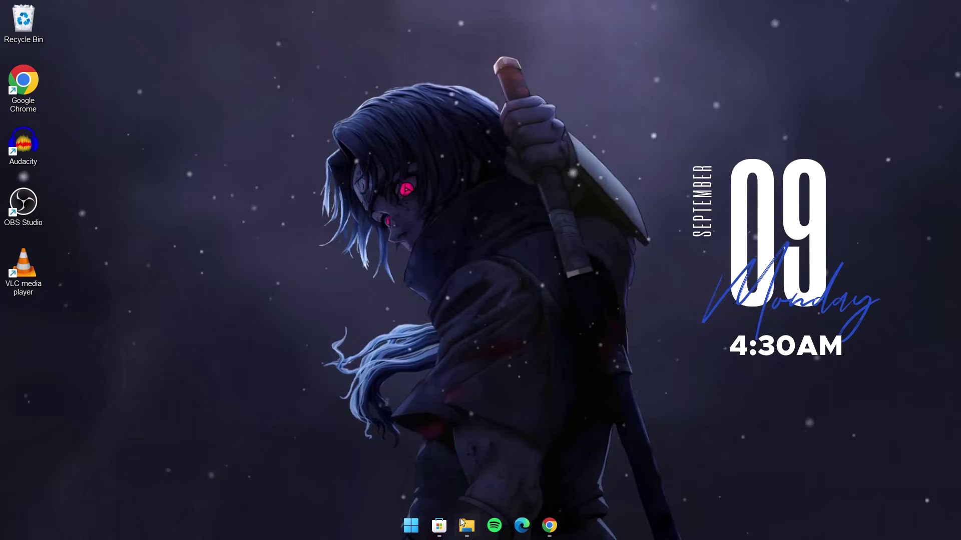
Install Monterey_1.0.2.rmskin from the Rainmeter folder of ITACHI THEME FILES and minimize File Explorer.
mouse_move(465, 523)
left_click(555, 481)
left_click(601, 346)
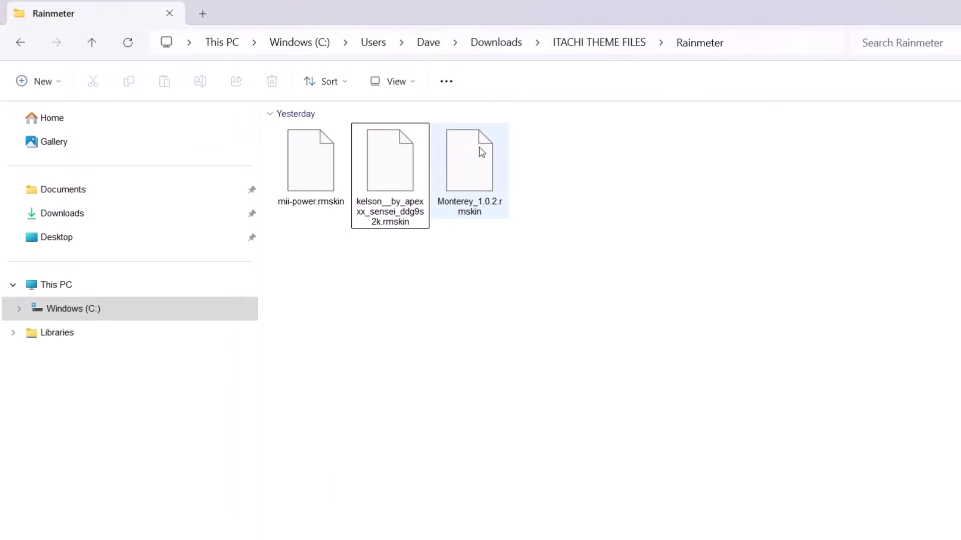
double_click(470, 175)
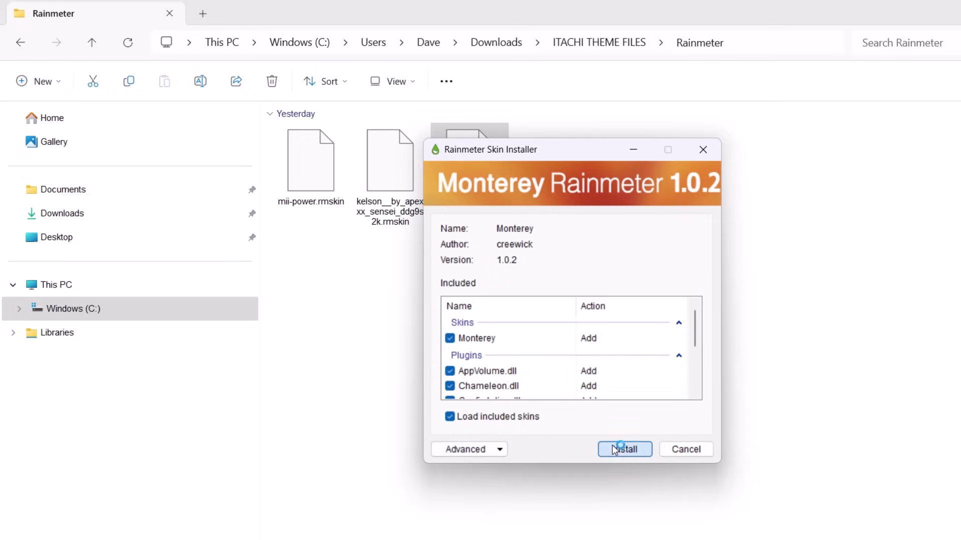
left_click(613, 446)
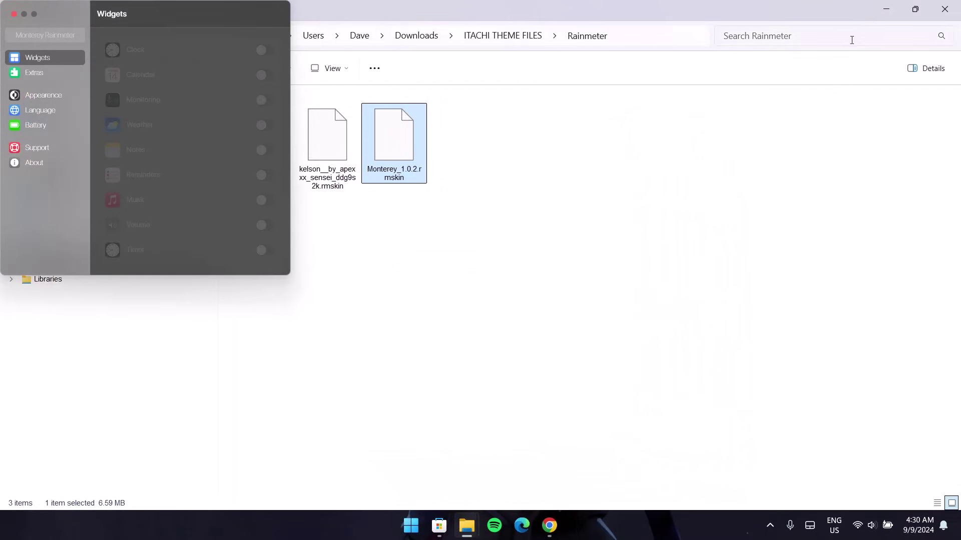
left_click(882, 12)
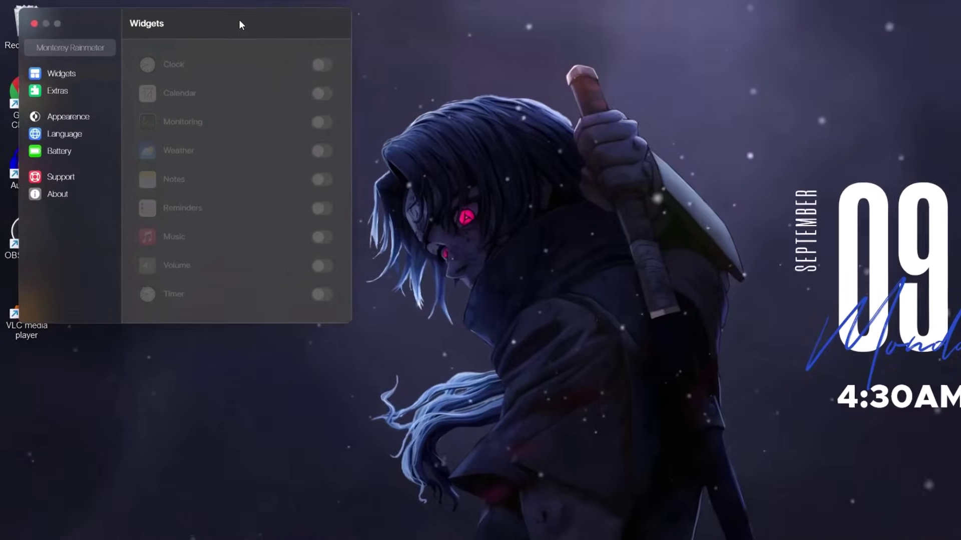
Enable the Weather, Music and Volume widgets in the Monterey Rainmeter settings.
left_click_drag(254, 29, 310, 57)
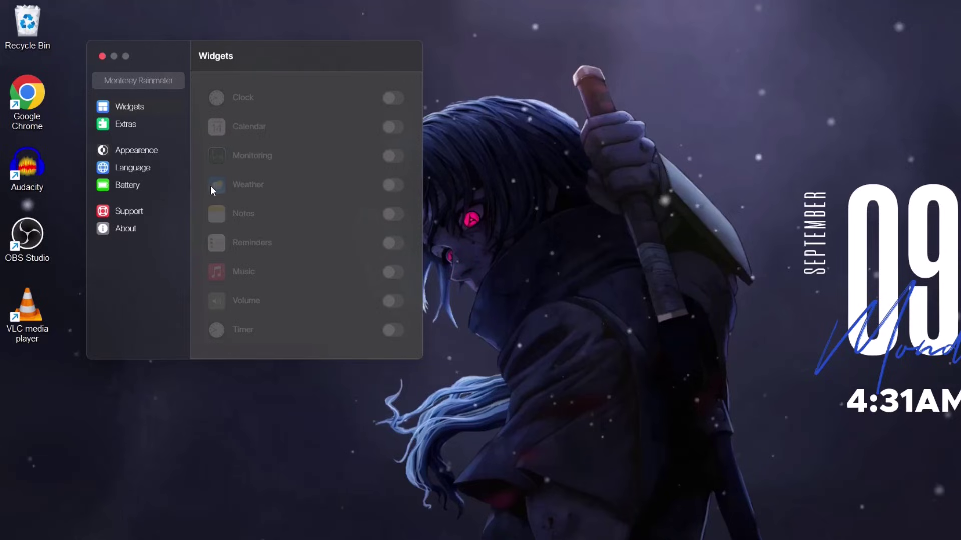
left_click(399, 191)
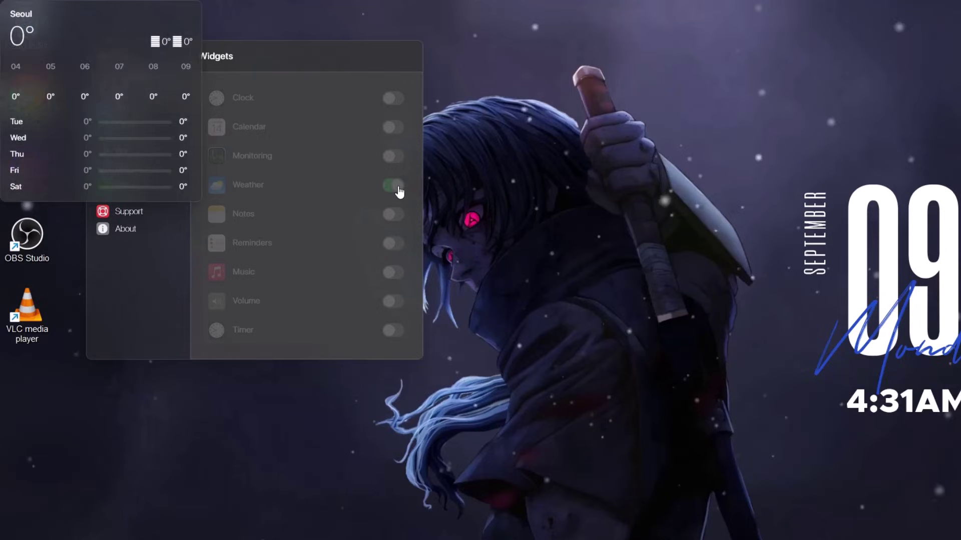
left_click(399, 274)
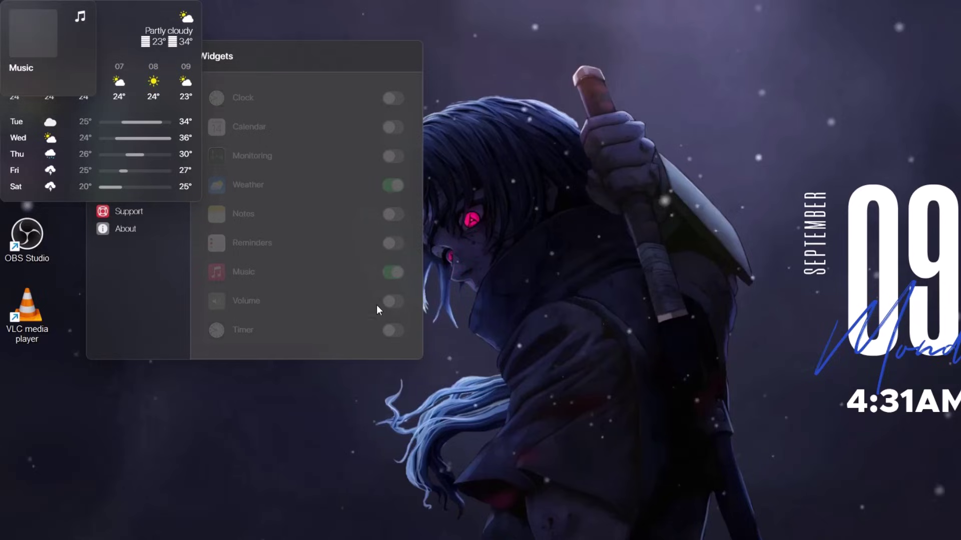
left_click(400, 307)
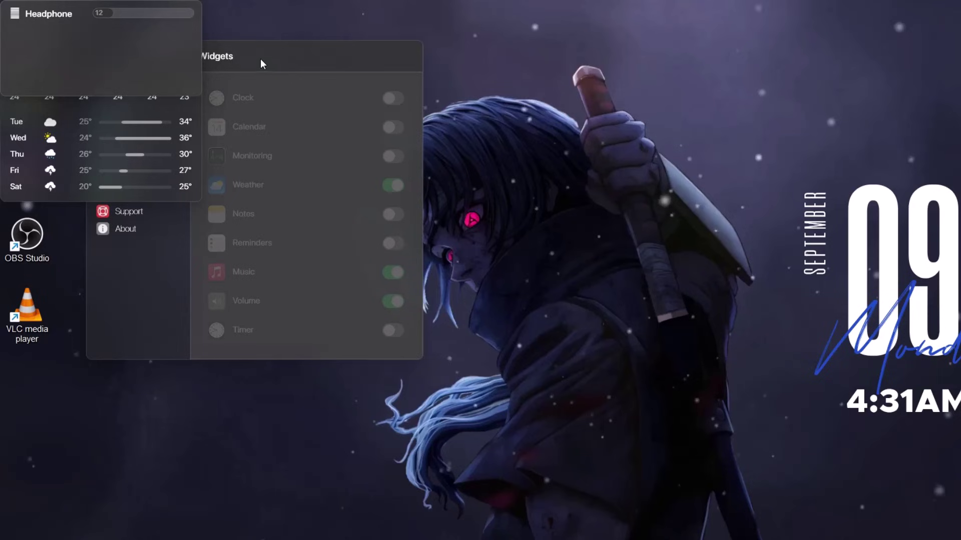
Move the Monterey settings window aside and spread the overlapping Weather, Music and Volume widgets apart on the desktop.
left_click_drag(260, 59, 474, 44)
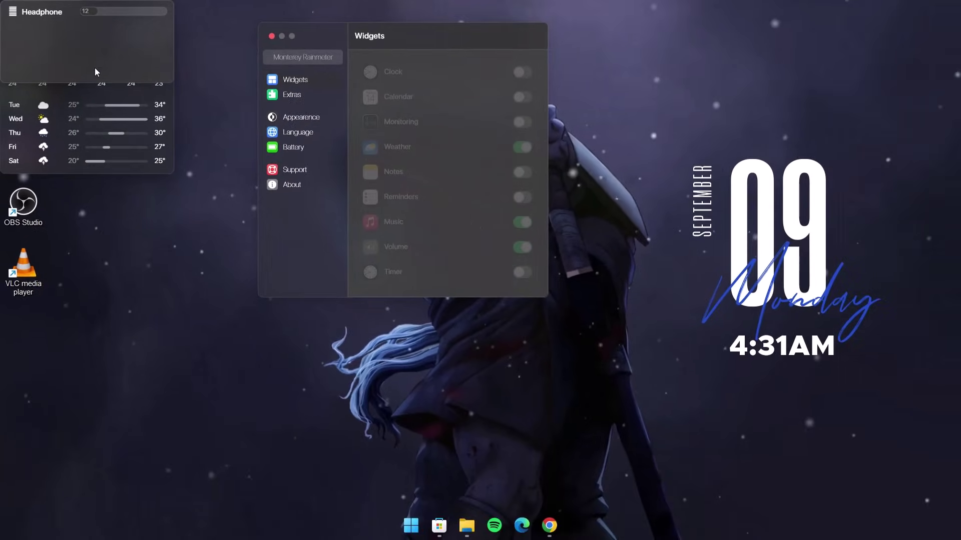
left_click_drag(106, 88, 76, 347)
left_click_drag(146, 30, 288, 445)
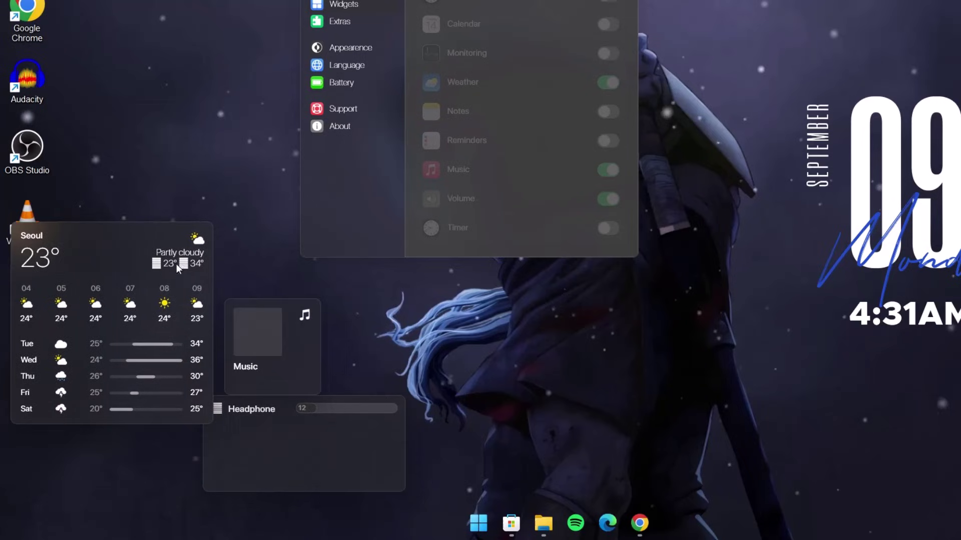
left_click_drag(139, 287, 163, 144)
Change the Weather widget to Medium size and move it down toward the desktop's lower-left area.
right_click(164, 144)
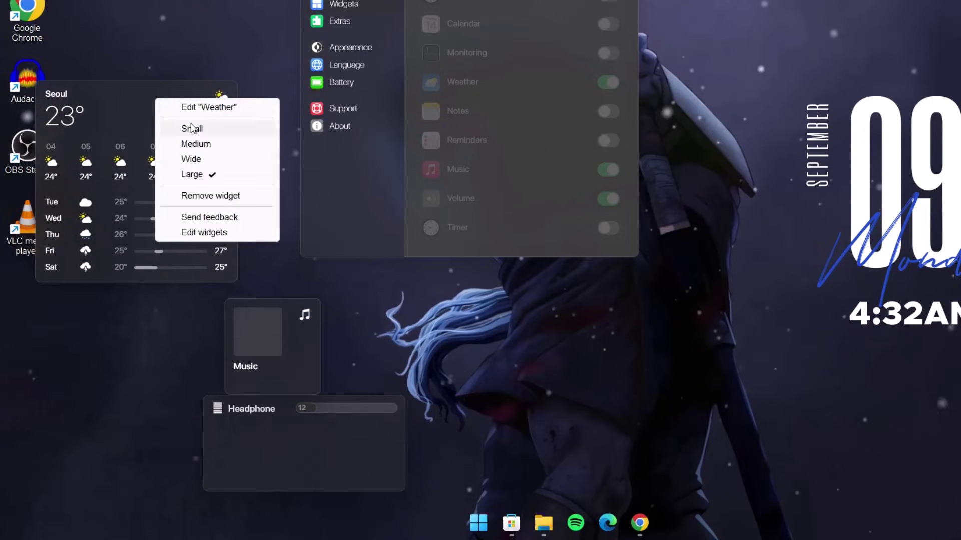
left_click(176, 145)
left_click_drag(89, 139, 140, 339)
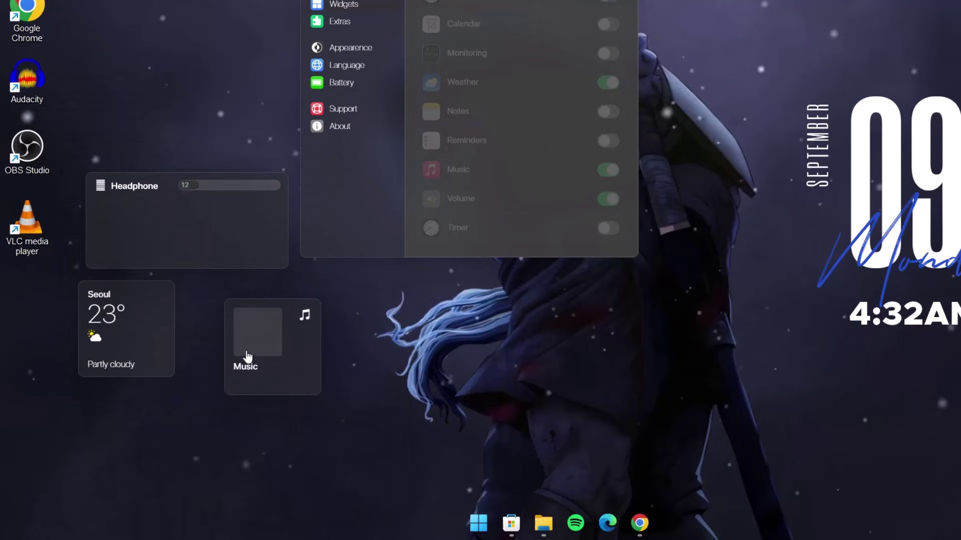
Switch the Music widget to its wide layout, place it below Weather, and set the Volume widget to Medium size.
right_click(247, 357)
left_click(288, 412)
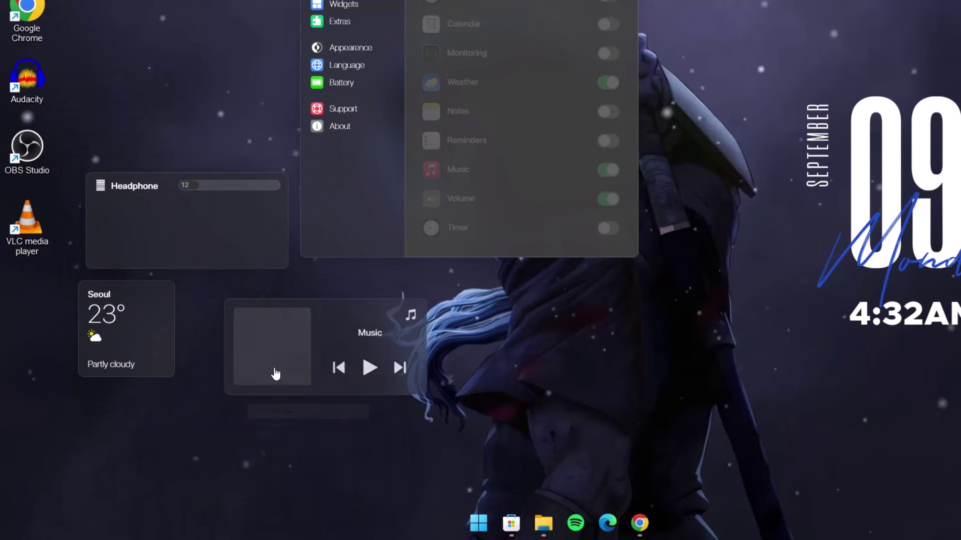
left_click_drag(299, 352, 144, 450)
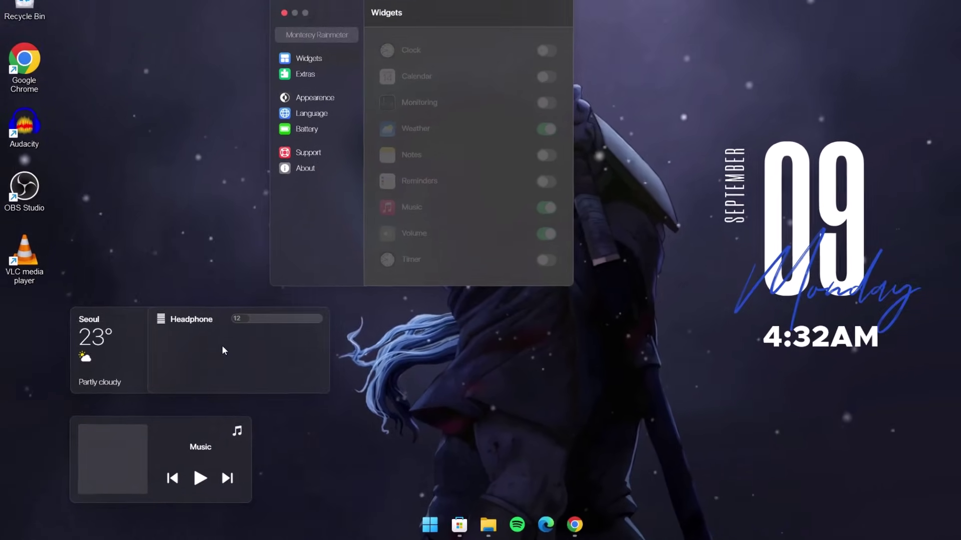
right_click(224, 350)
left_click(252, 388)
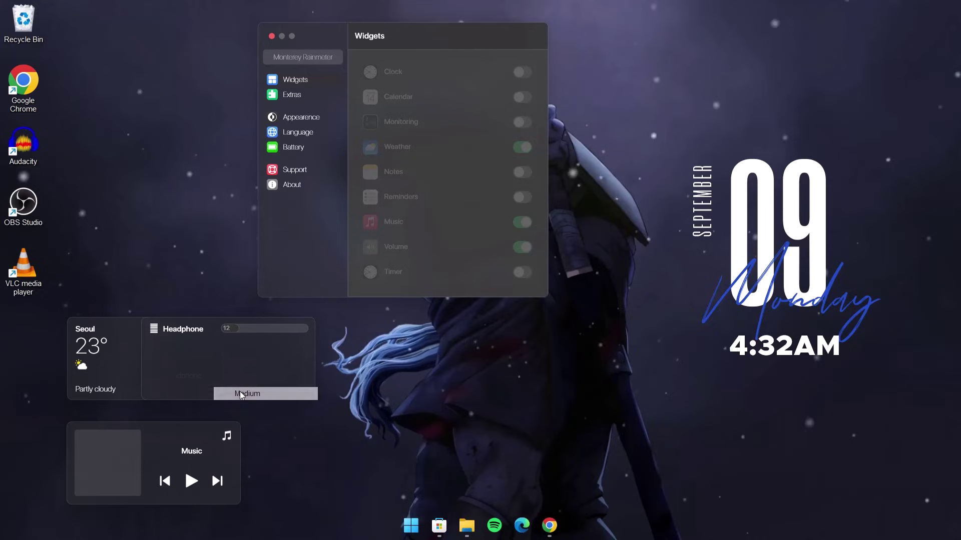
Set the Monterey widget size to 60 and the widget padding to 5.
left_click(300, 118)
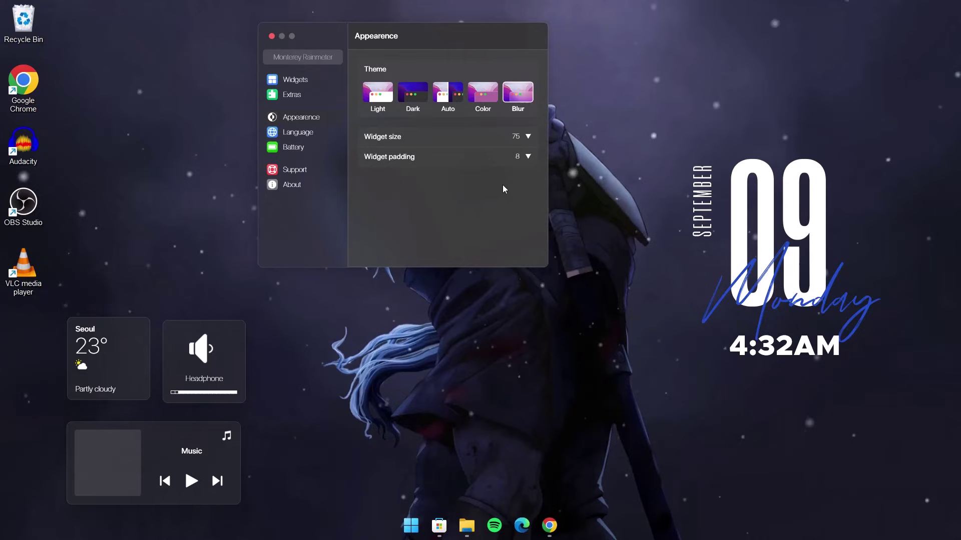
left_click(515, 137)
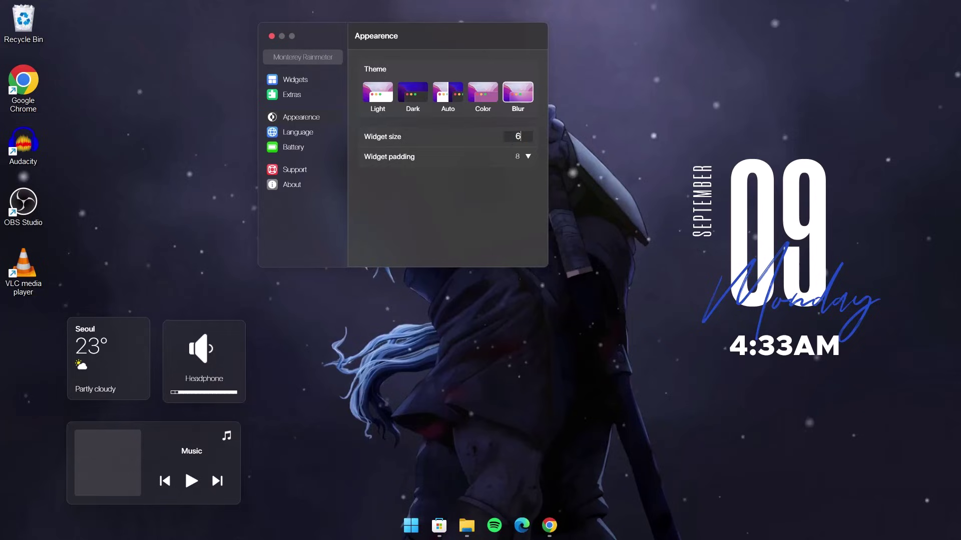
key("Return")
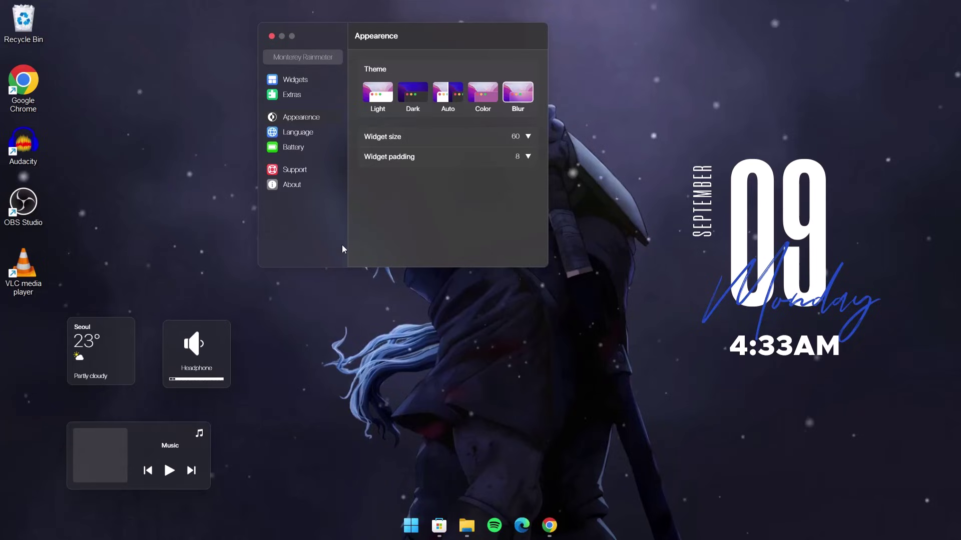
left_click(520, 156)
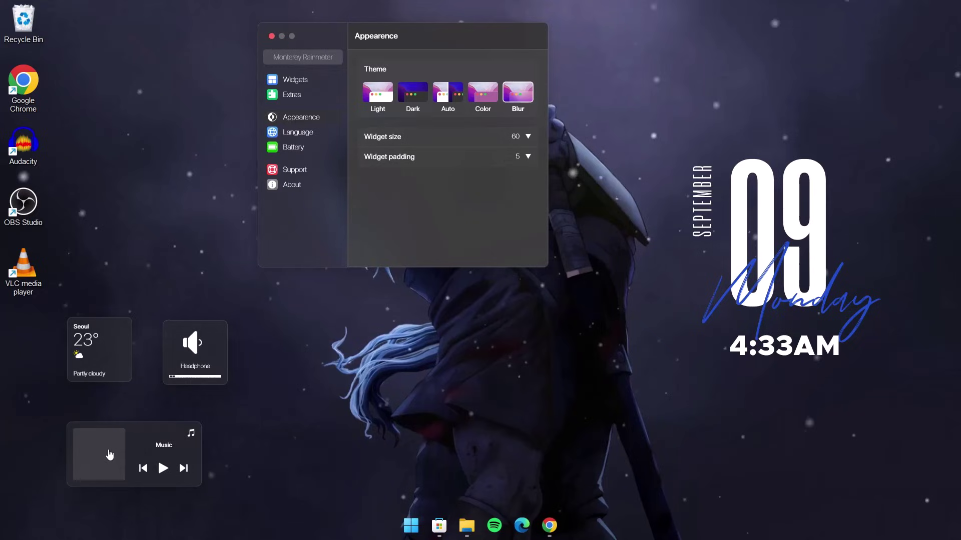
Arrange Weather and Volume side by side closely above Music in the desktop's lower-left corner, and close the Monterey settings.
left_click_drag(134, 430, 128, 441)
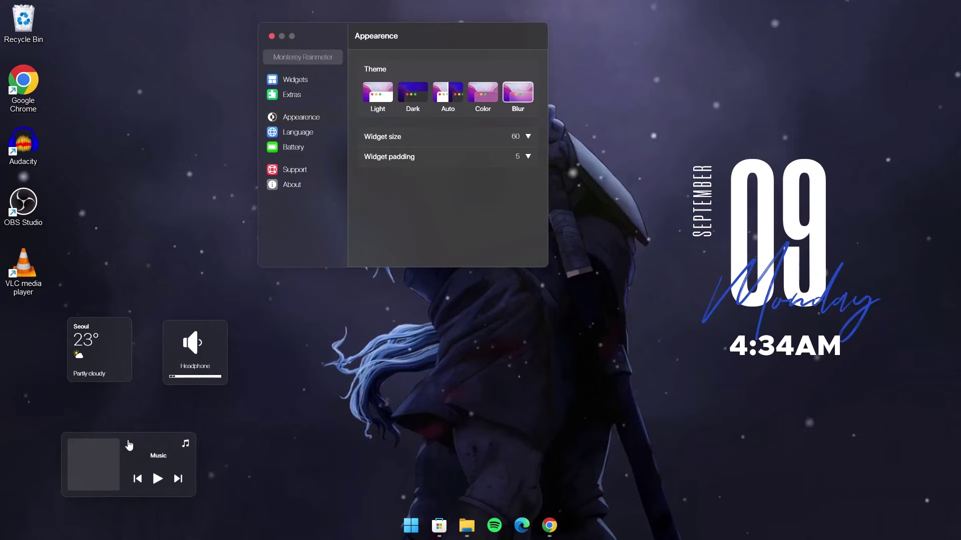
left_click_drag(119, 364, 113, 405)
left_click_drag(195, 356, 168, 386)
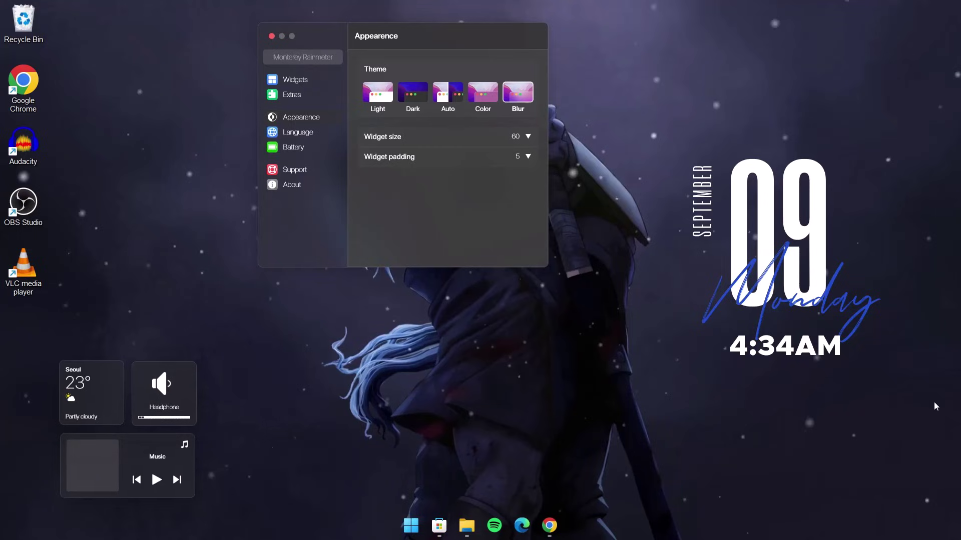
left_click(272, 36)
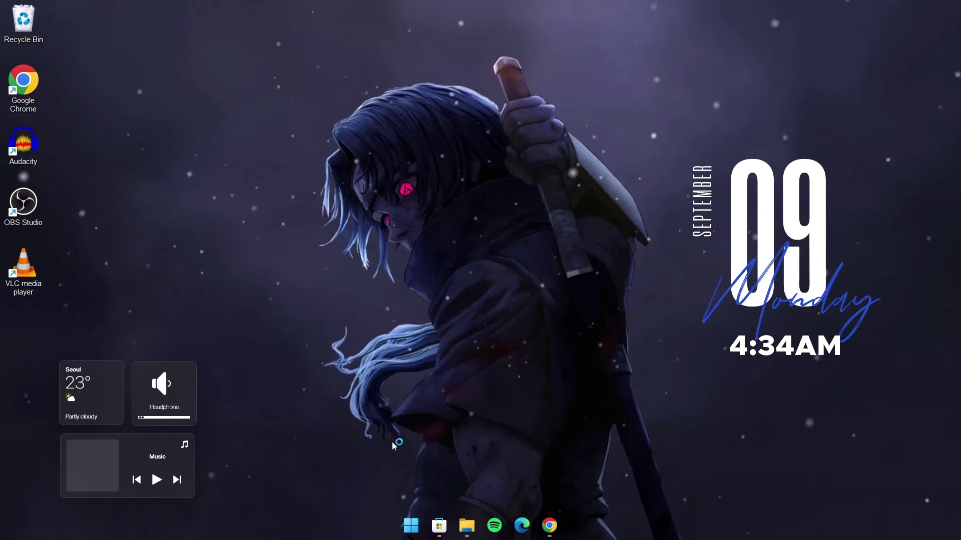
Install the mii power skin from mii-power.rmskin in the Rainmeter folder, and minimize the folder window.
mouse_move(465, 524)
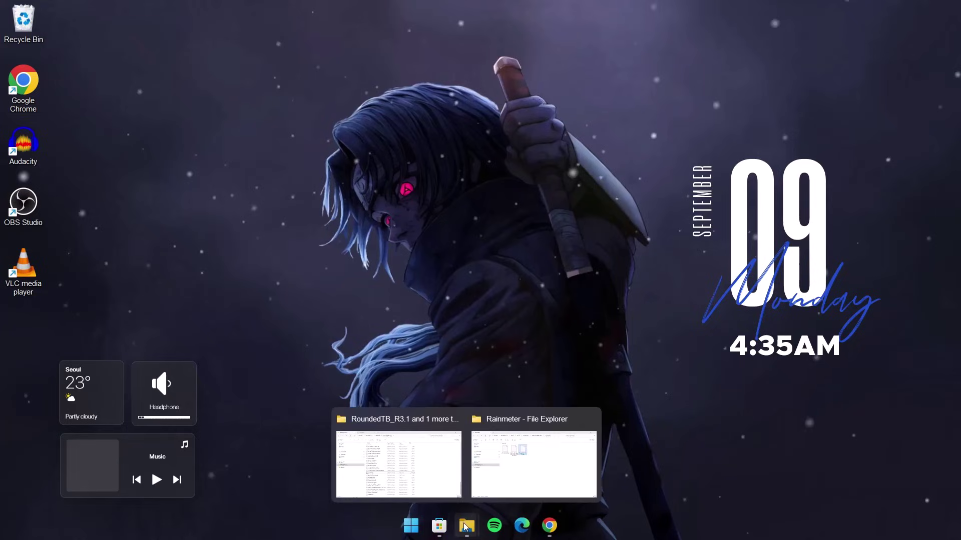
left_click(515, 480)
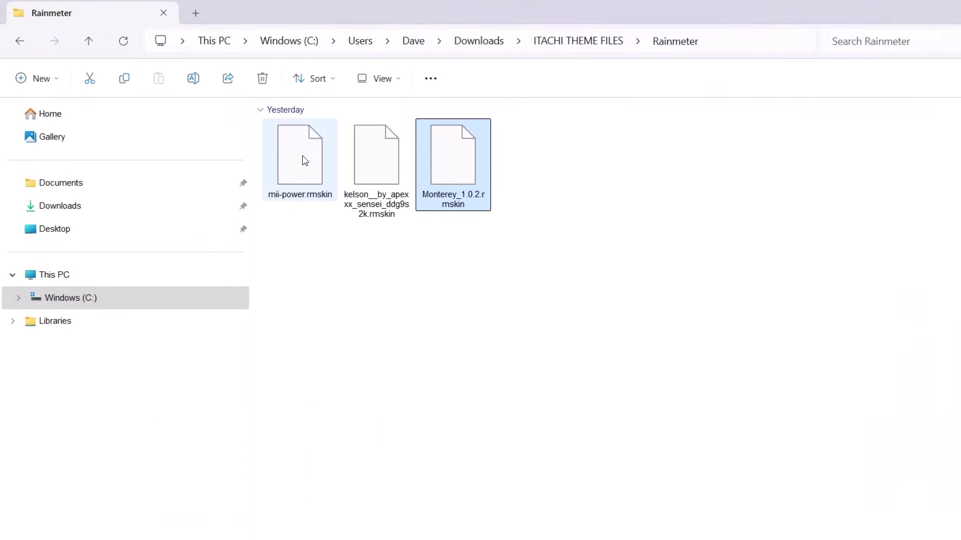
double_click(300, 156)
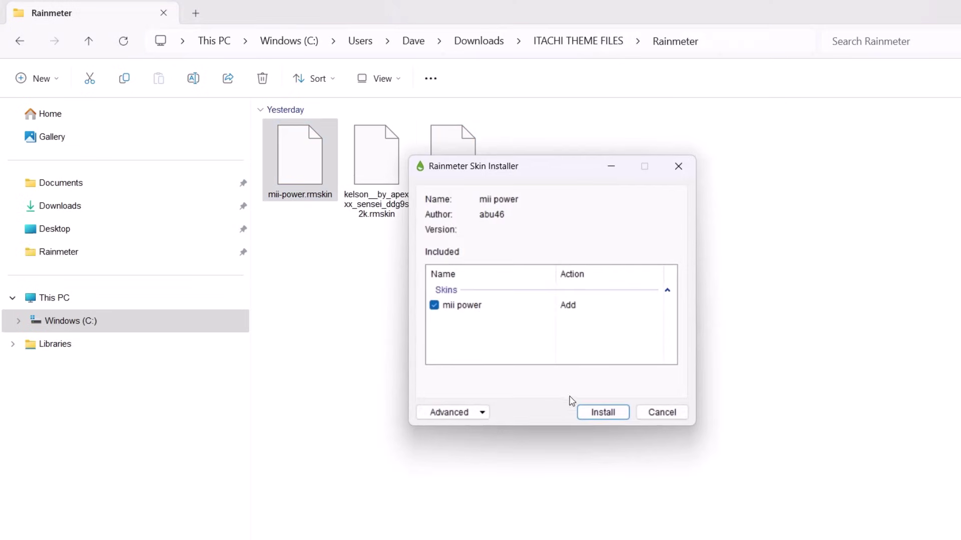
left_click(603, 411)
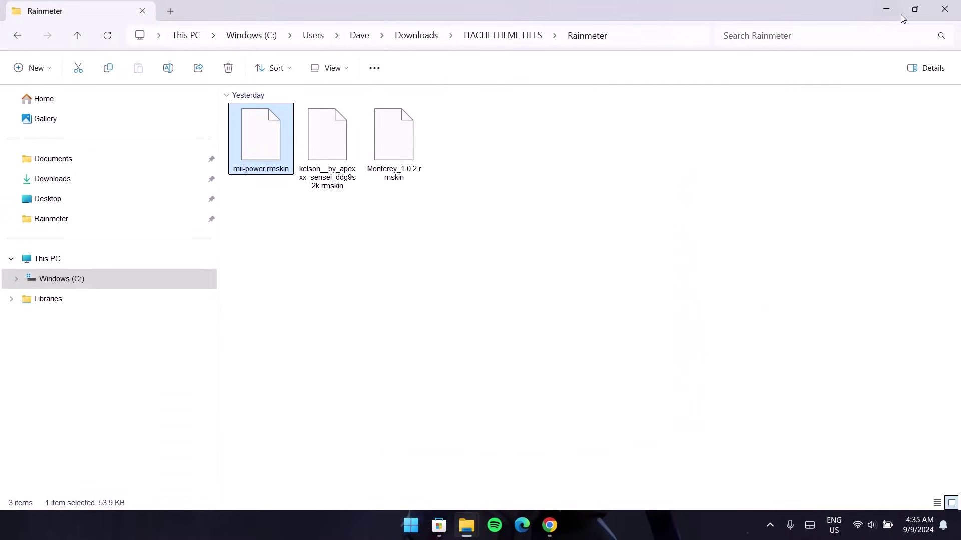
left_click(886, 10)
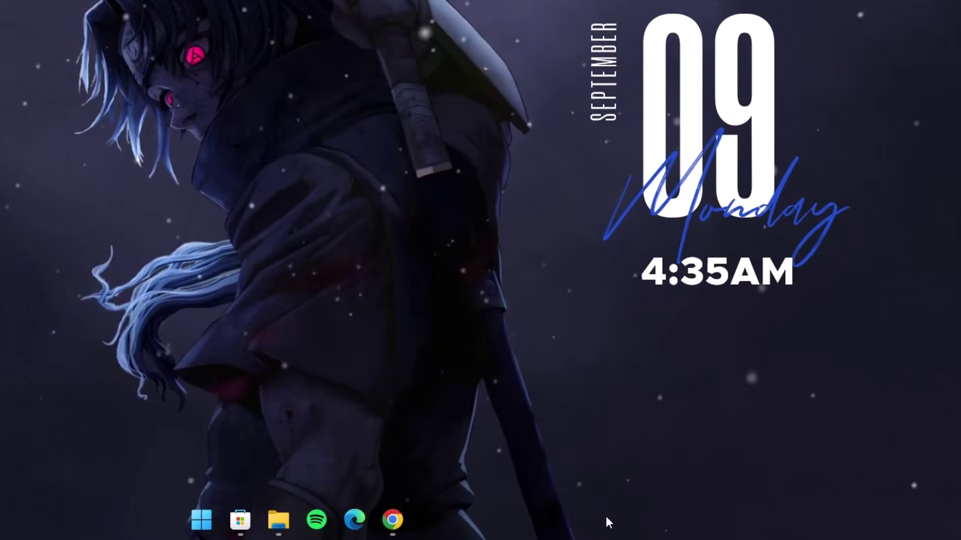
Open the Rainmeter manager and load the W.ini skin from the mii power\power folder.
mouse_move(748, 518)
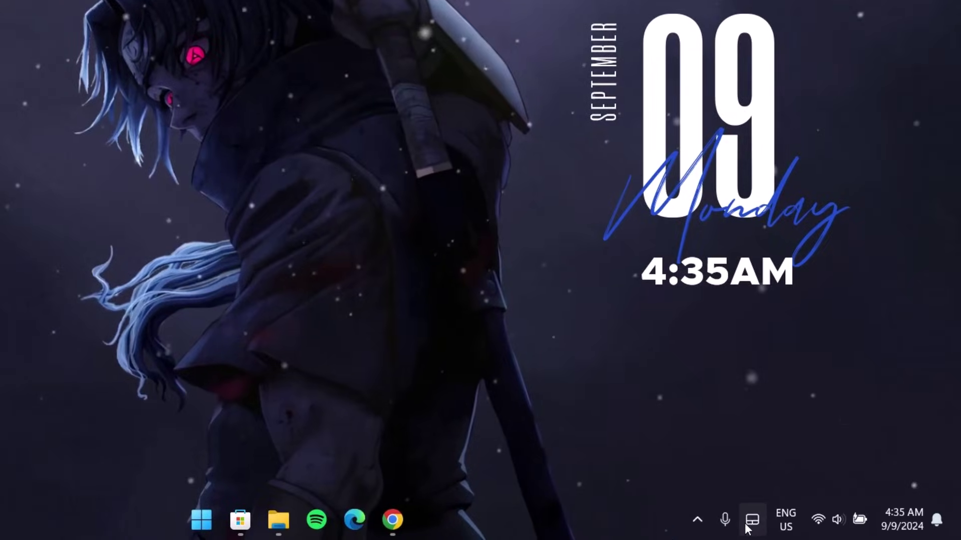
left_click(698, 518)
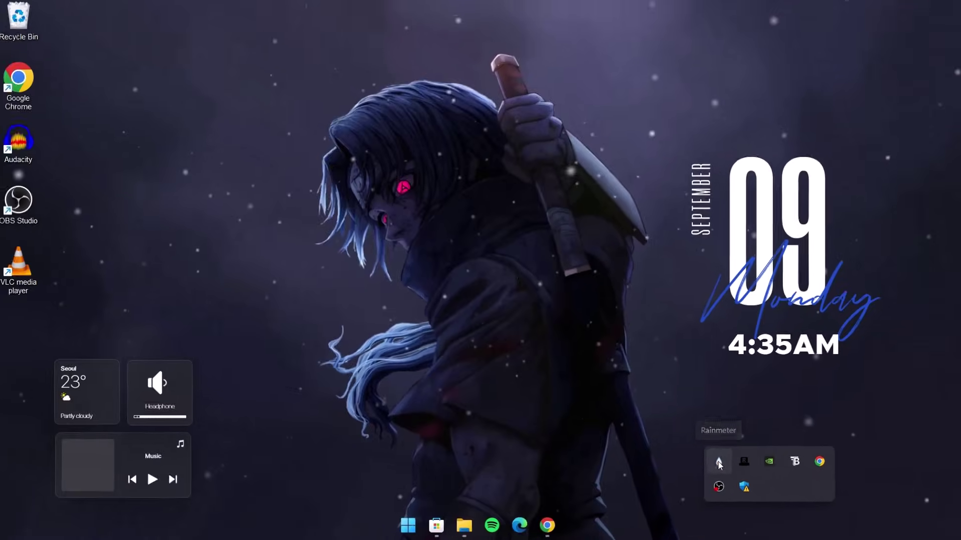
left_click(628, 433)
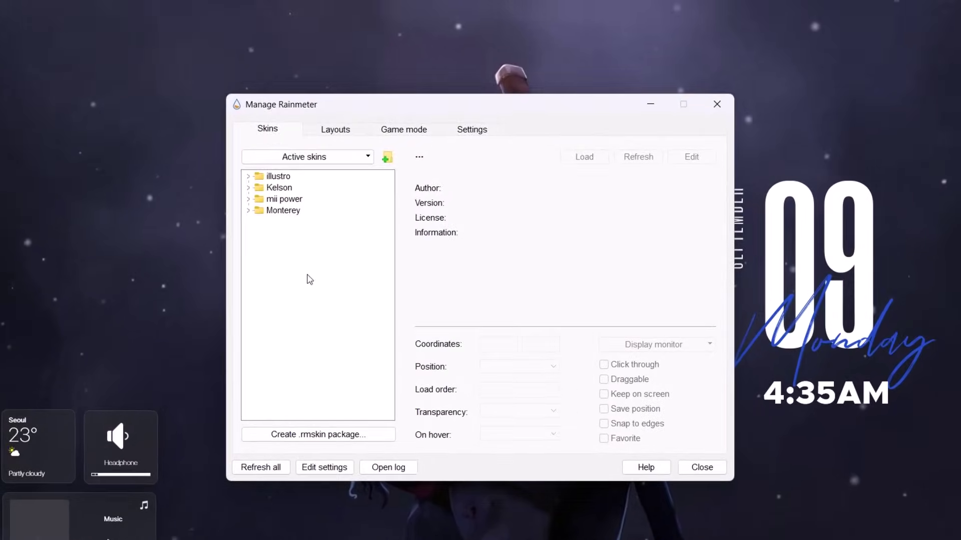
left_click(250, 199)
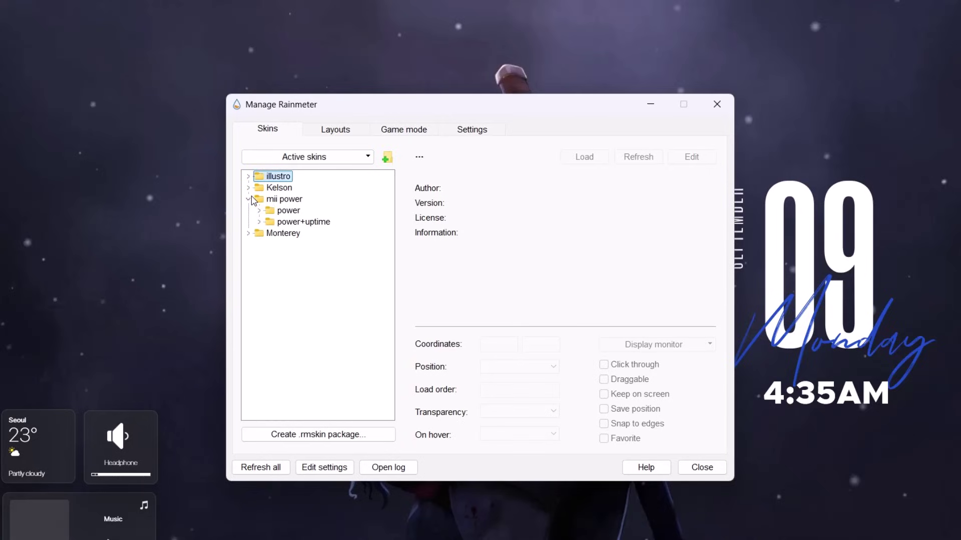
left_click(260, 211)
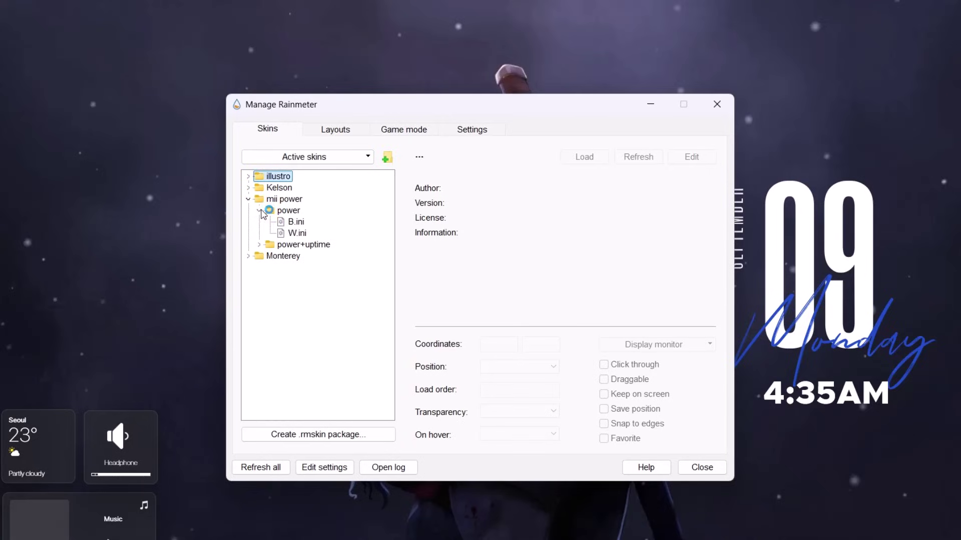
left_click(290, 234)
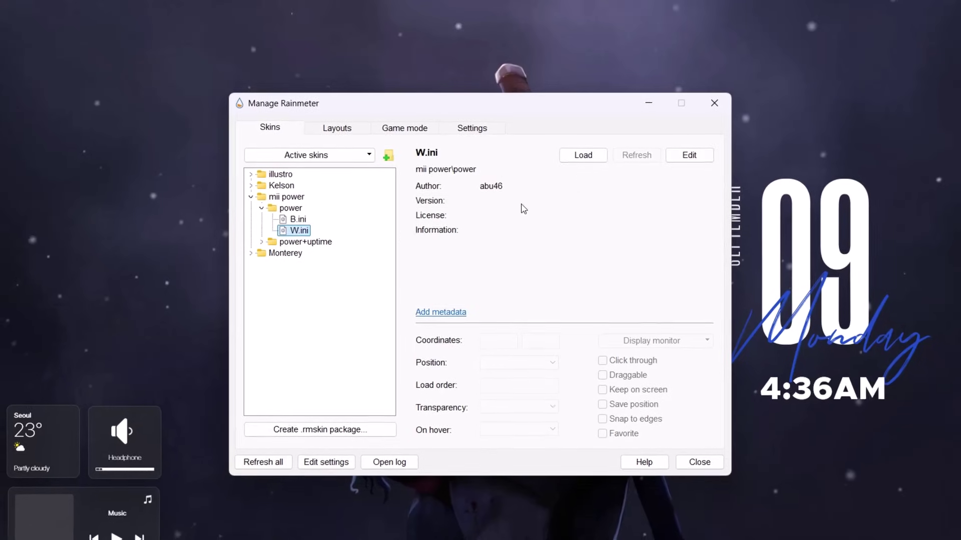
left_click(578, 155)
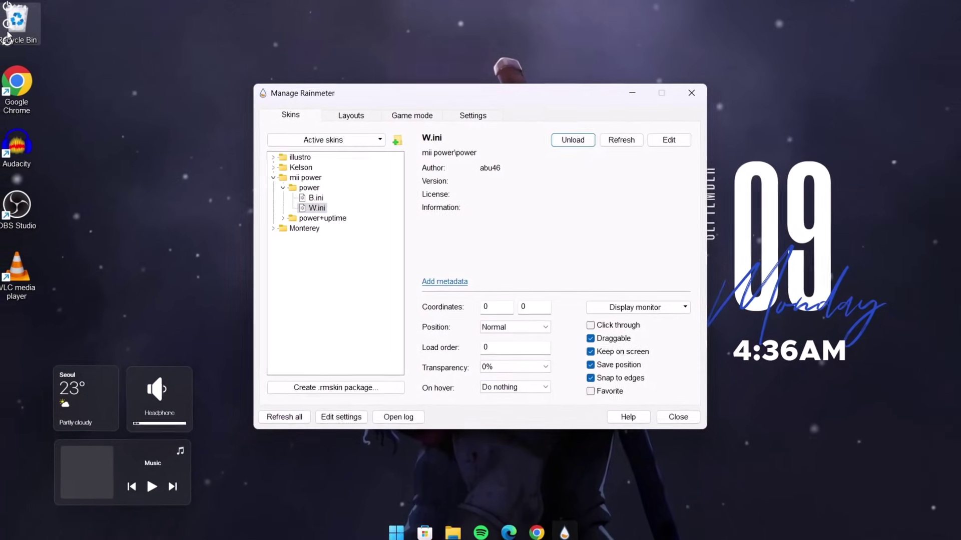
Place the power skin just left of the Weather and Music widgets, return the Recycle Bin above Google Chrome, and minimize the Rainmeter manager.
left_click_drag(15, 33, 34, 446)
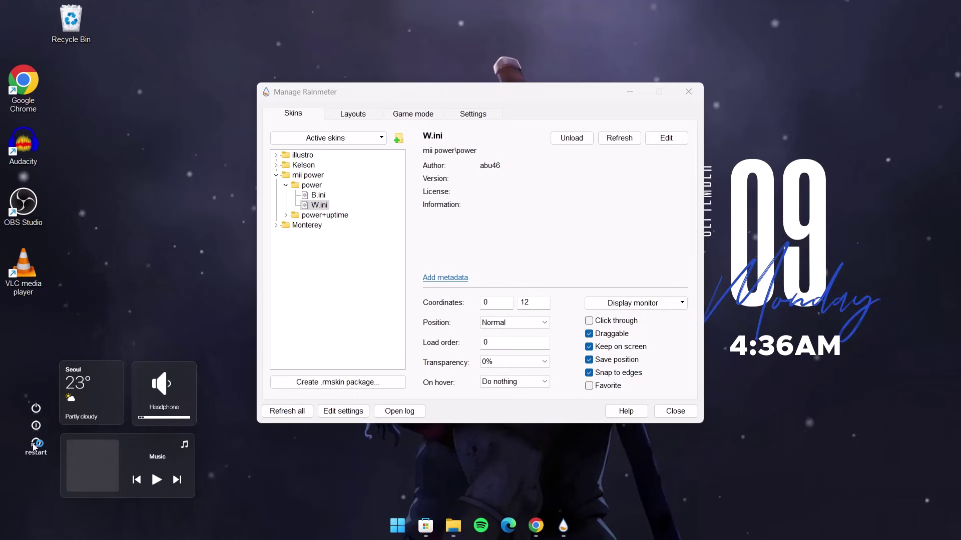
left_click_drag(93, 45, 46, 46)
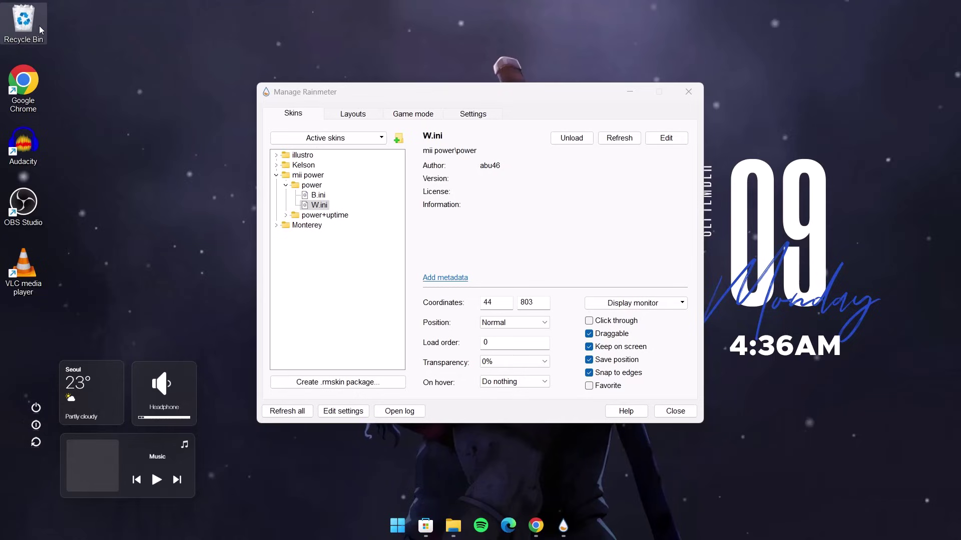
left_click(629, 91)
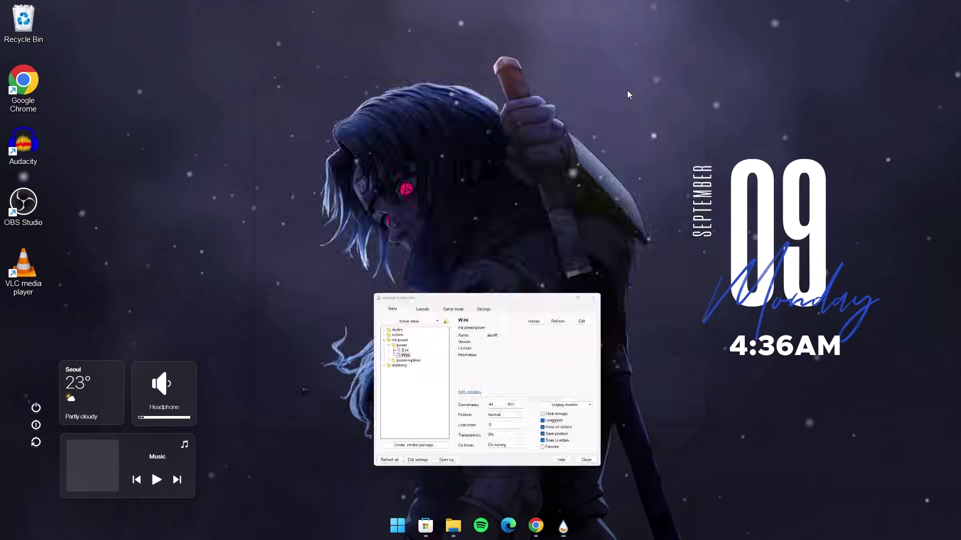
Hide all desktop icons through the desktop view options.
right_click(182, 46)
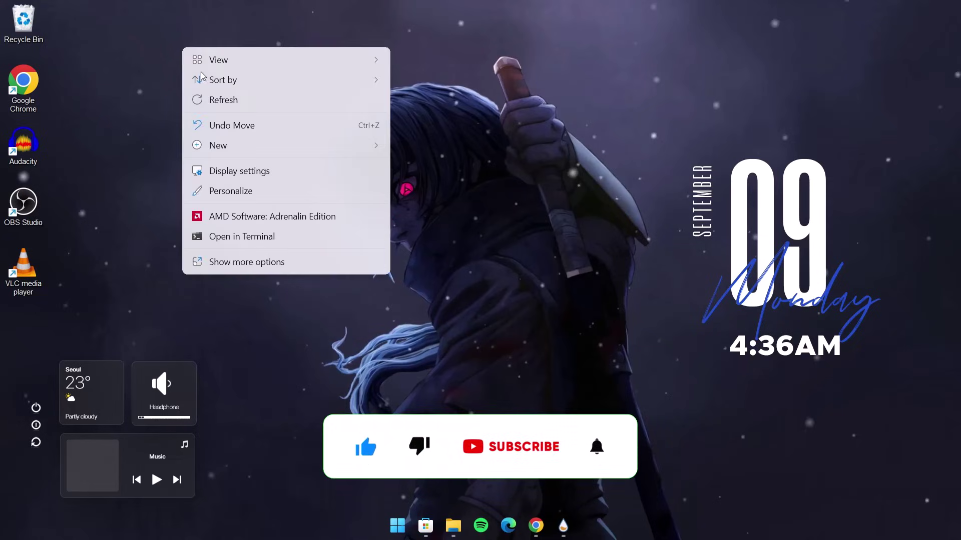
mouse_move(224, 60)
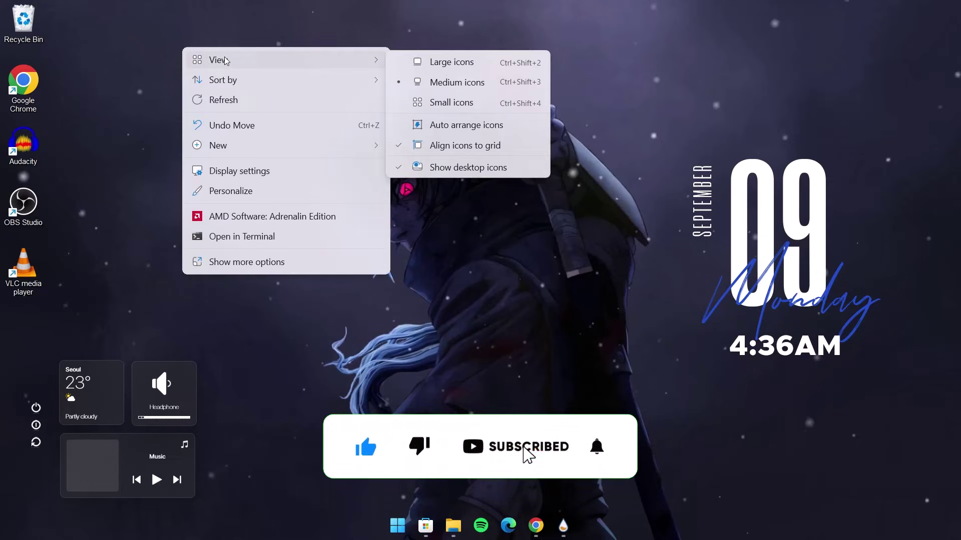
left_click(441, 167)
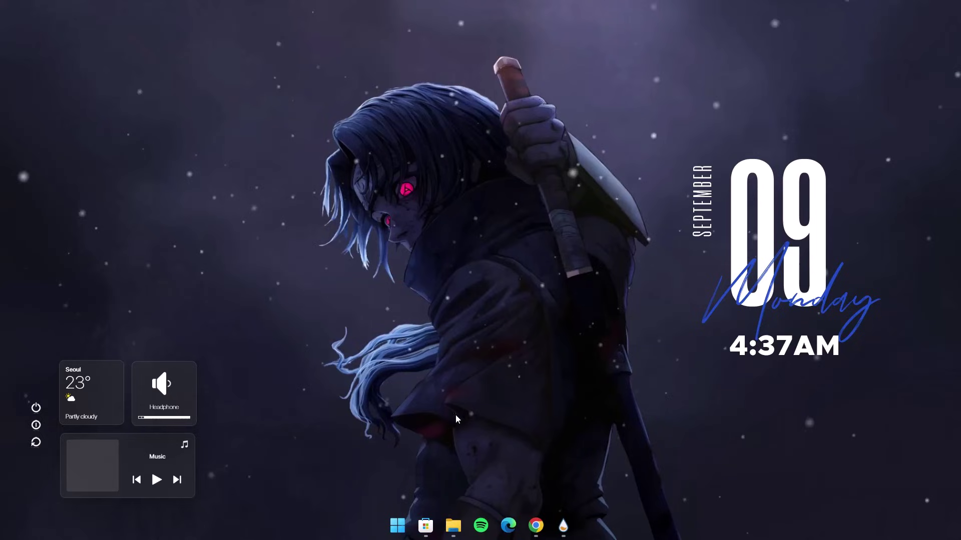
Go back to the Downloads folder and extract the nexus archive there.
mouse_move(454, 528)
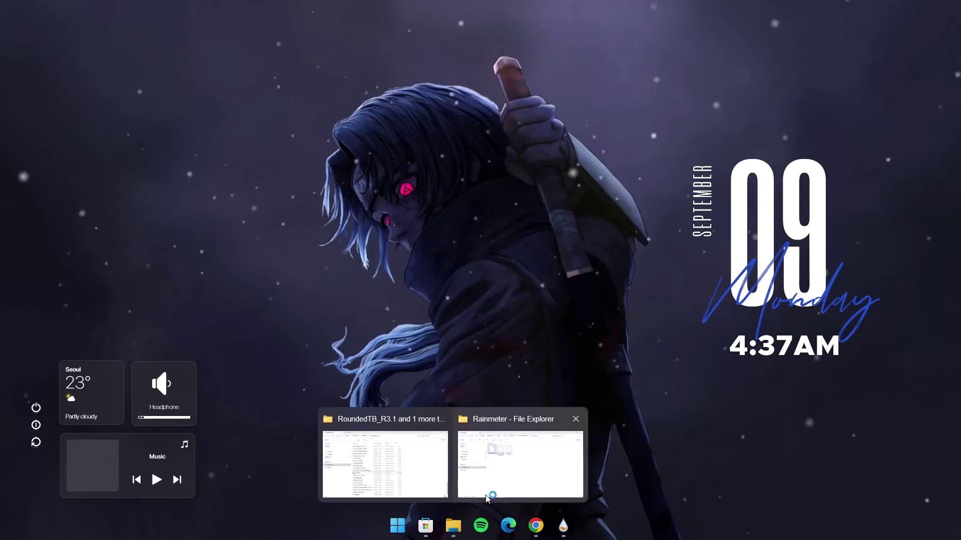
left_click(521, 465)
left_click(17, 36)
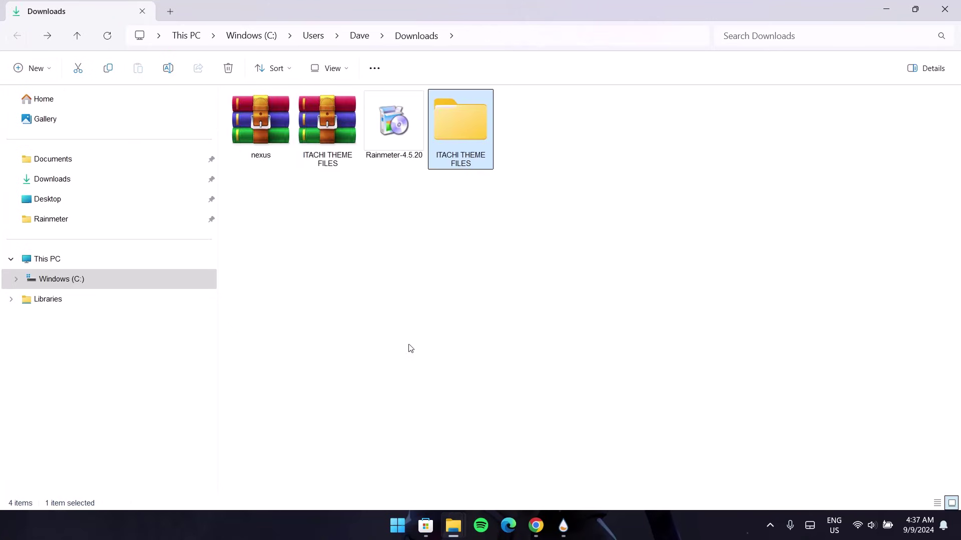
left_click(444, 343)
left_click(299, 145)
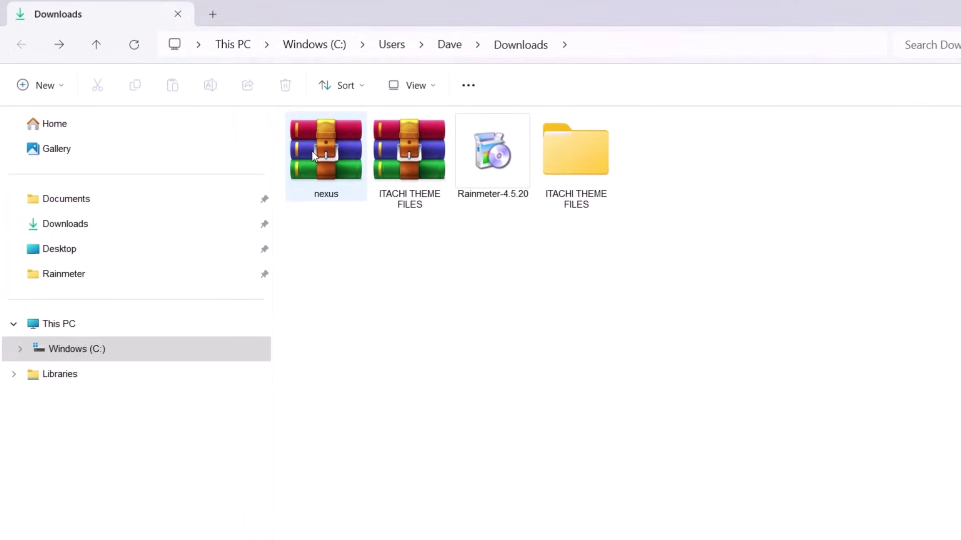
right_click(315, 150)
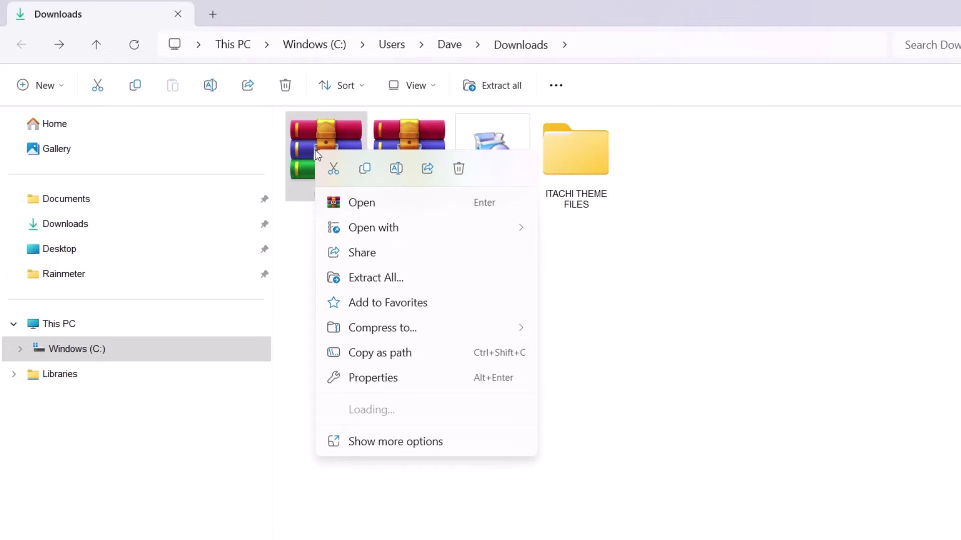
mouse_move(500, 410)
left_click(598, 487)
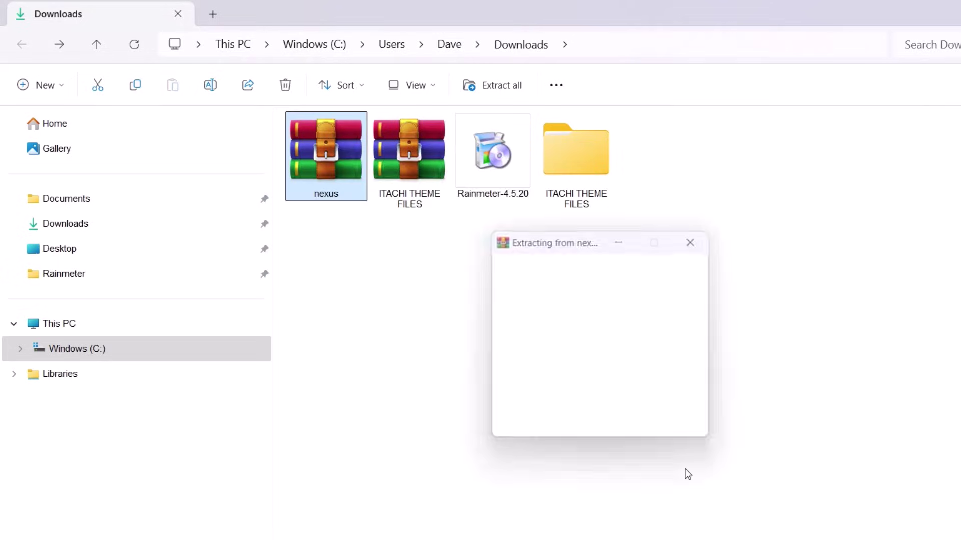
left_click(679, 181)
Run NexusSetup, accept the license agreement, and install Nexus with the default destination C:\Program Files (x86)\Winstep and Start Menu folder.
double_click(658, 161)
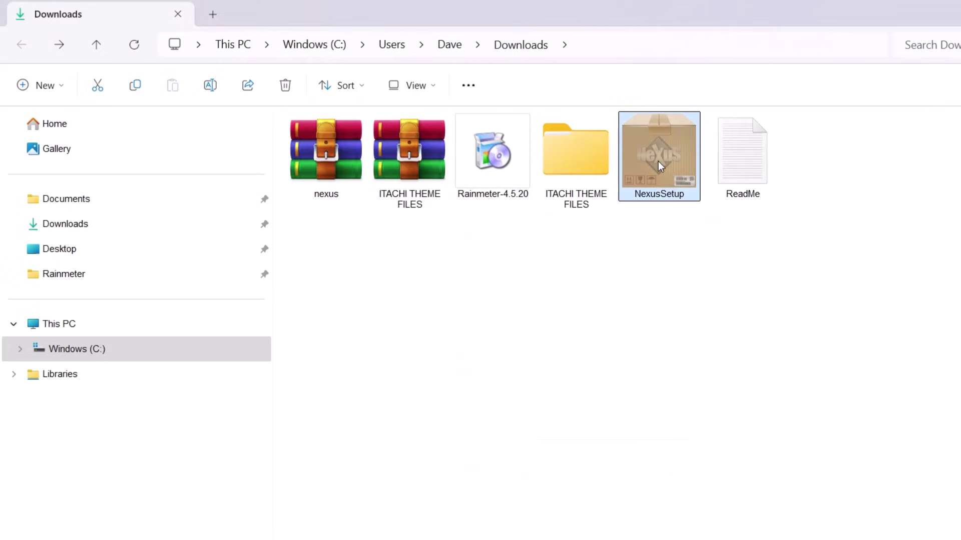
left_click(614, 365)
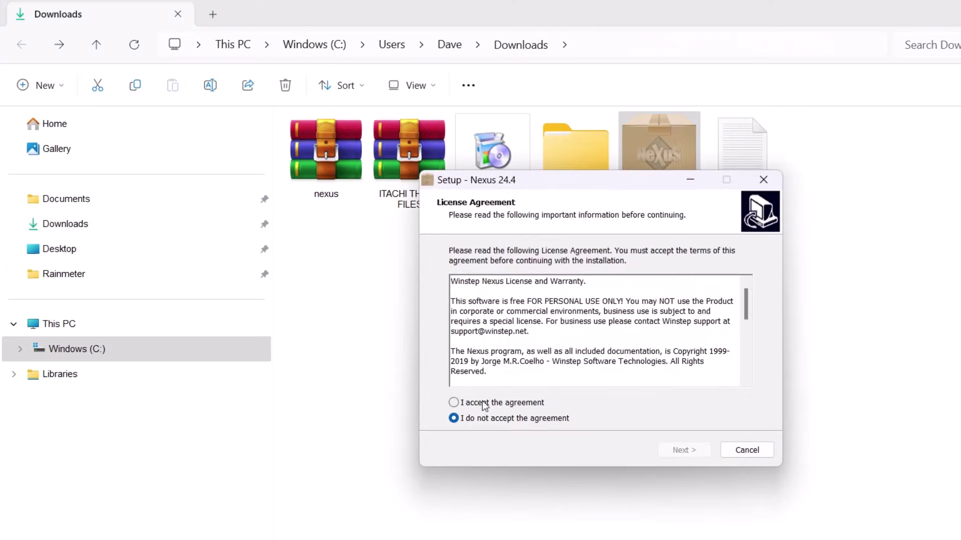
left_click(454, 402)
left_click(703, 452)
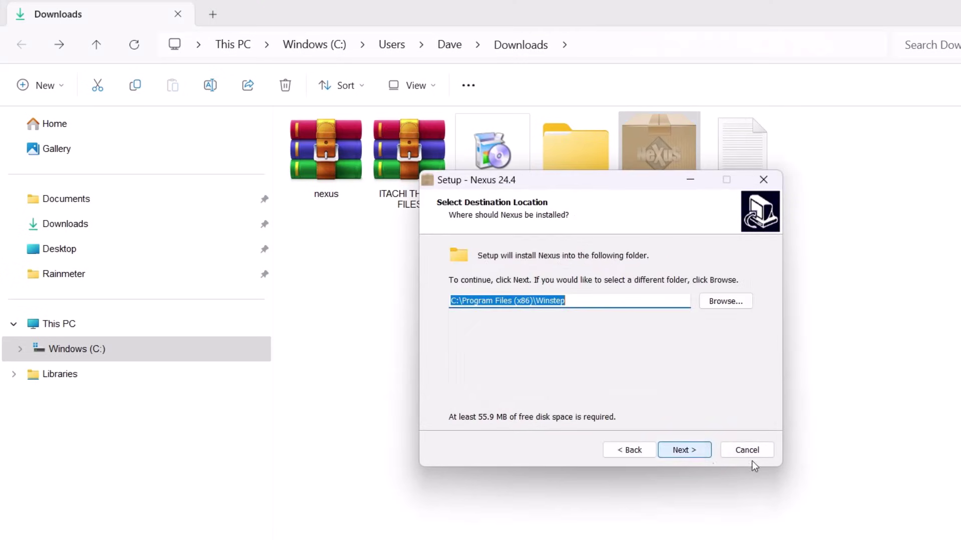
left_click(678, 451)
left_click(679, 450)
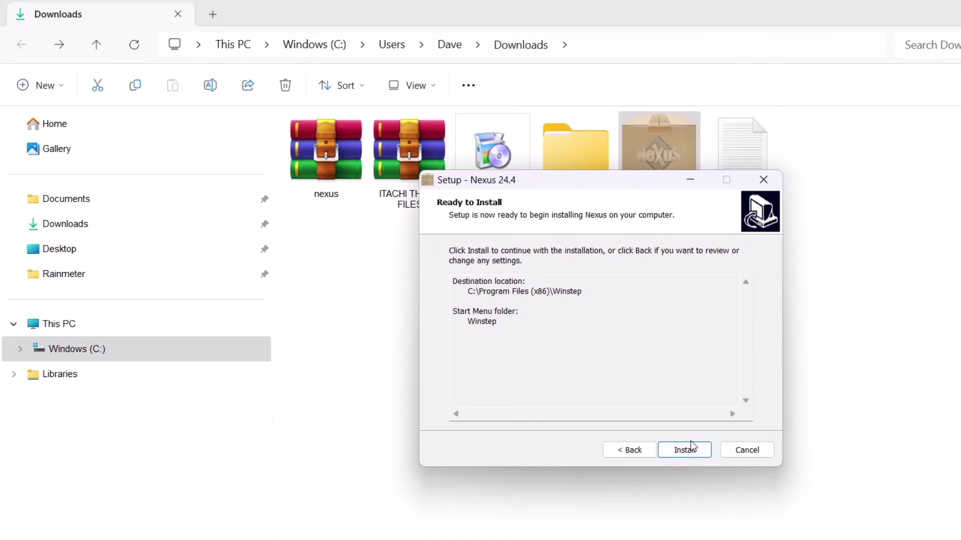
left_click(684, 449)
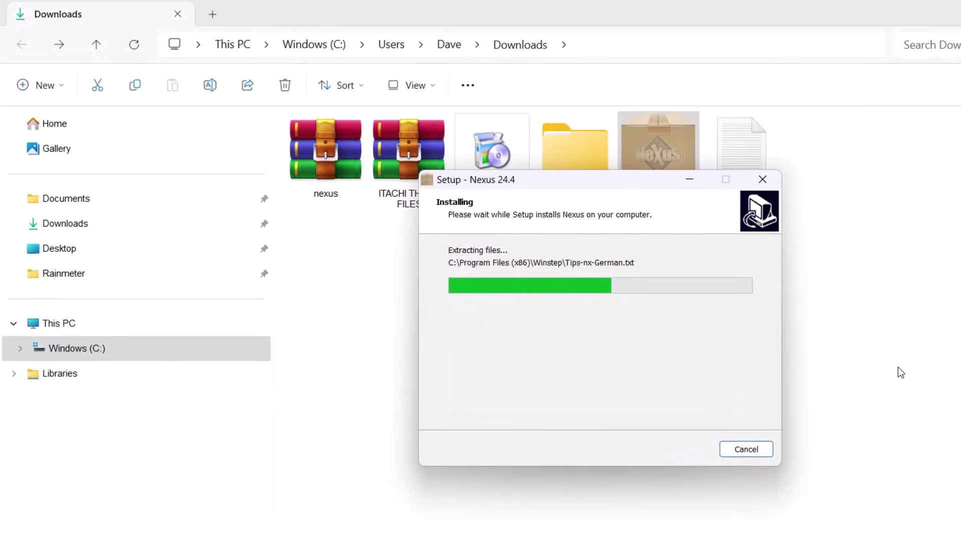
left_click(679, 447)
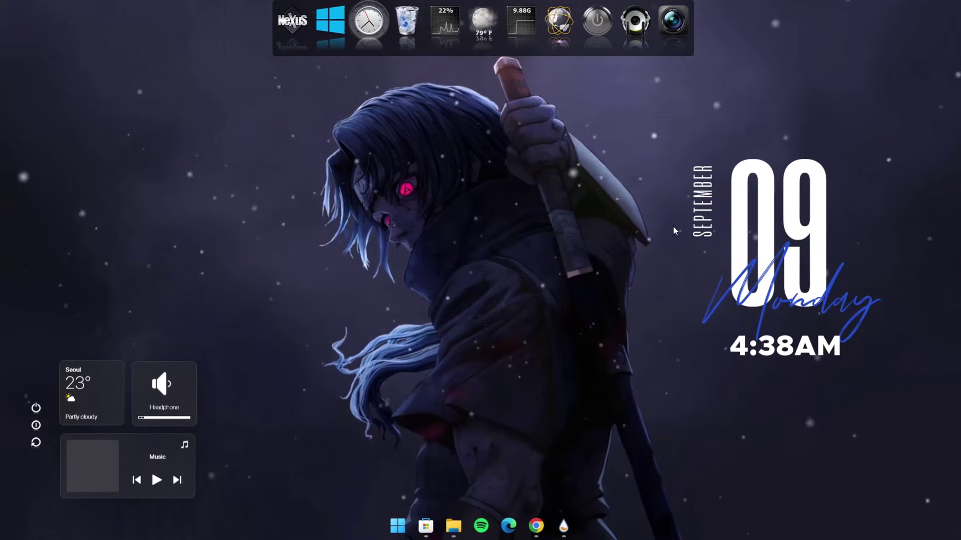
Open the ITACHI THEME FILES folder in Downloads and extract the dock_icons_for_Nexus archive there.
mouse_move(453, 525)
left_click(515, 458)
double_click(711, 139)
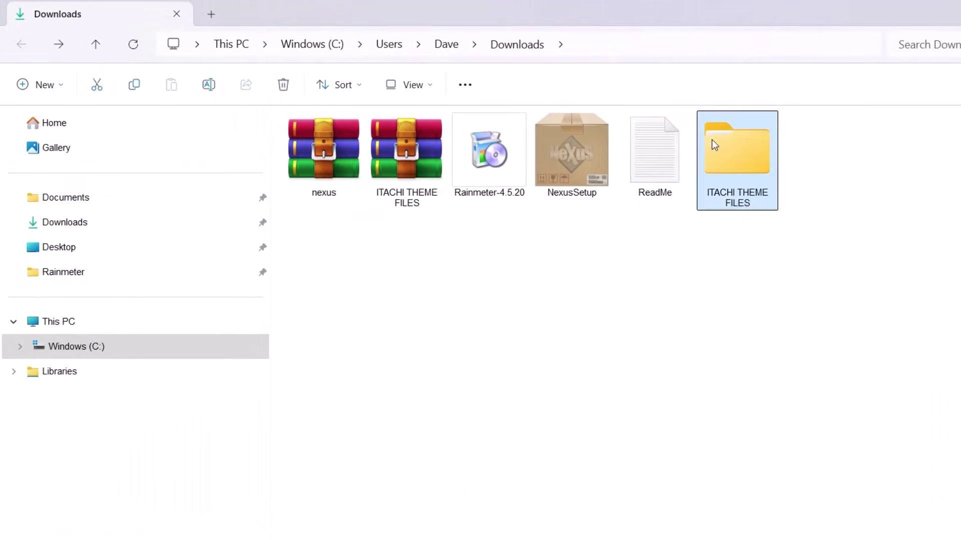
double_click(331, 221)
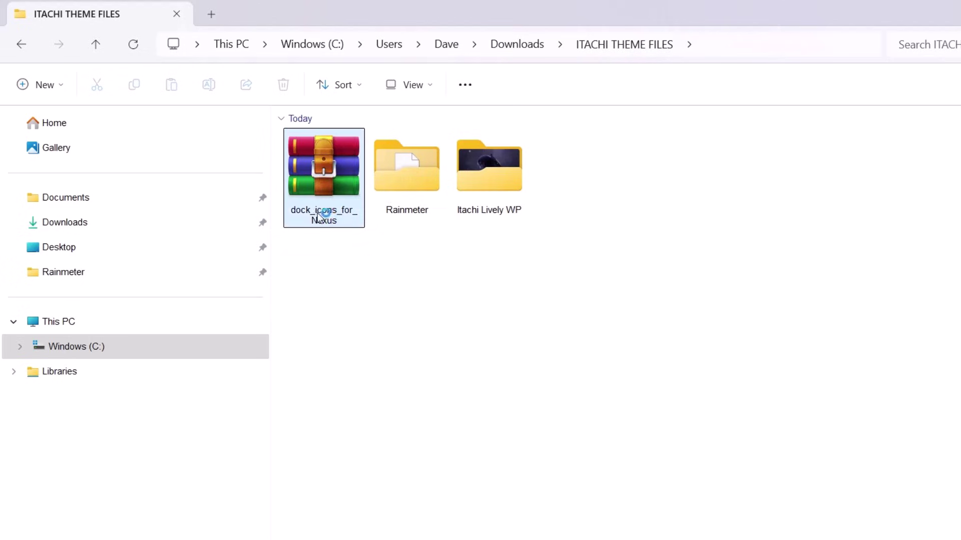
right_click(331, 172)
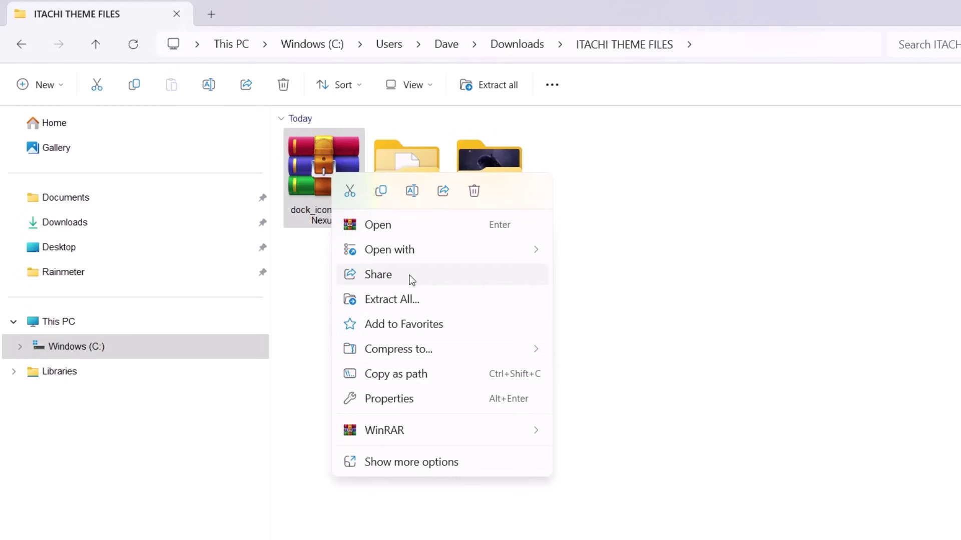
mouse_move(518, 430)
left_click(634, 510)
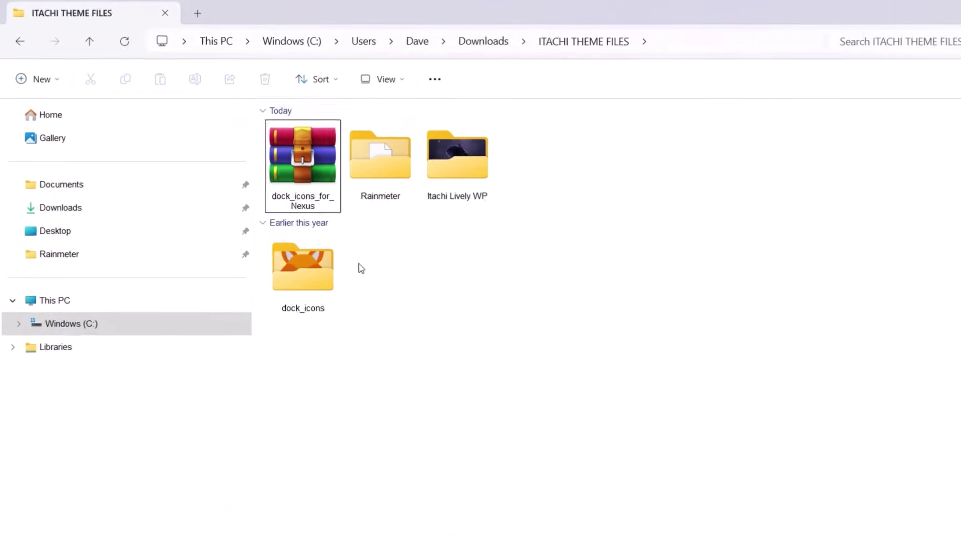
Move the extracted dock_icons folder from ITACHI THEME FILES to the root of the Windows (C:) drive.
left_click(311, 265)
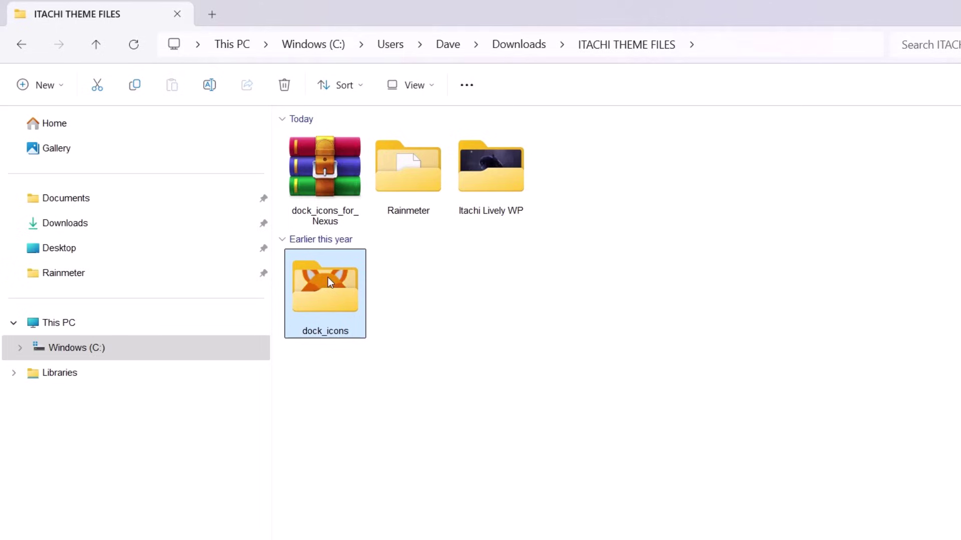
right_click(329, 277)
left_click(343, 234)
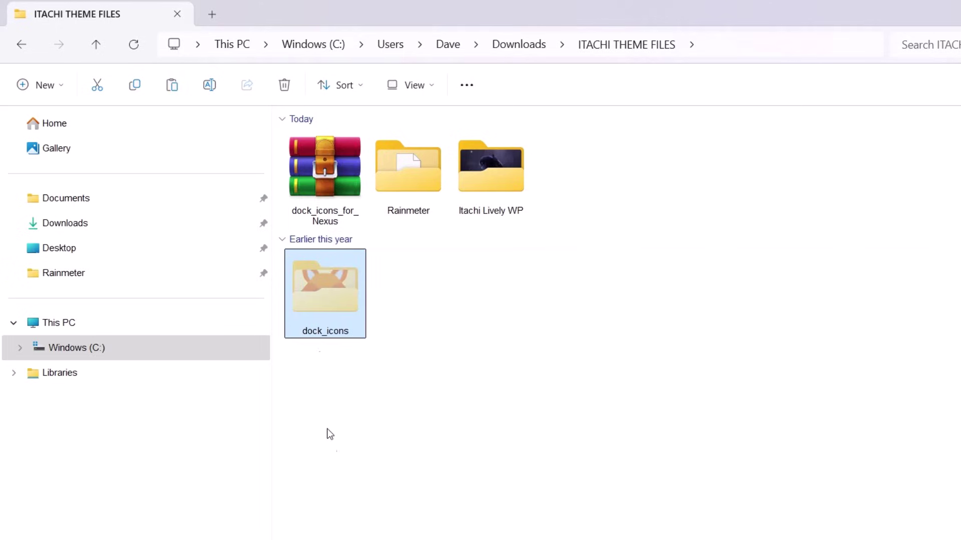
left_click(176, 342)
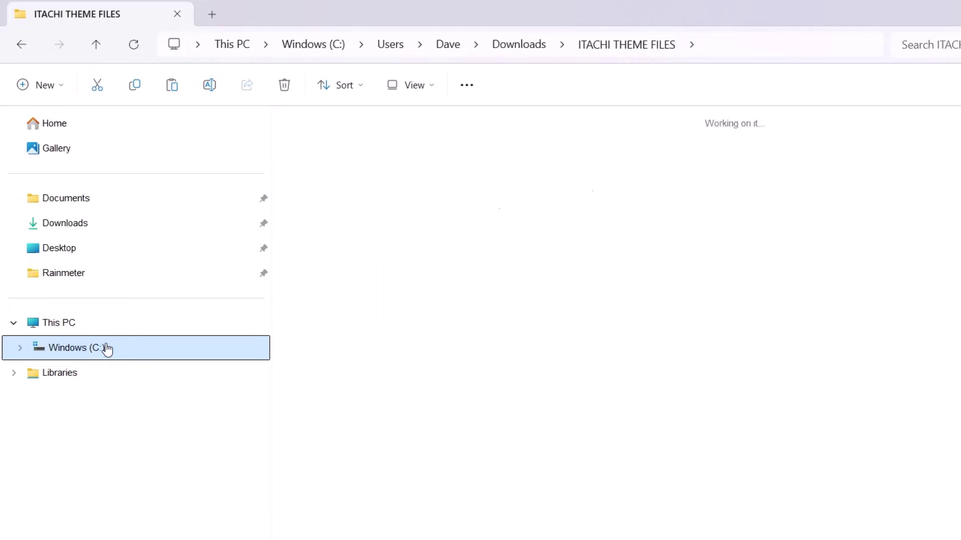
right_click(860, 143)
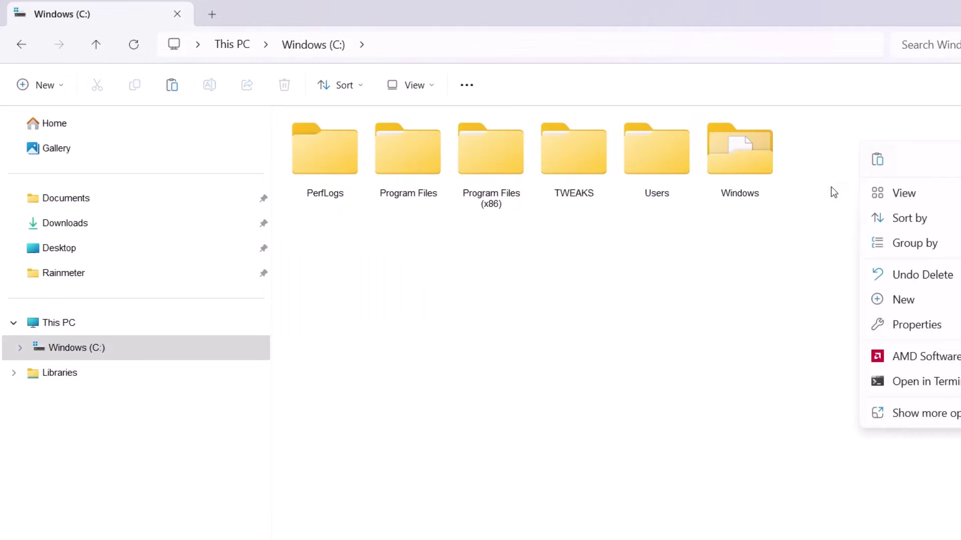
left_click(878, 159)
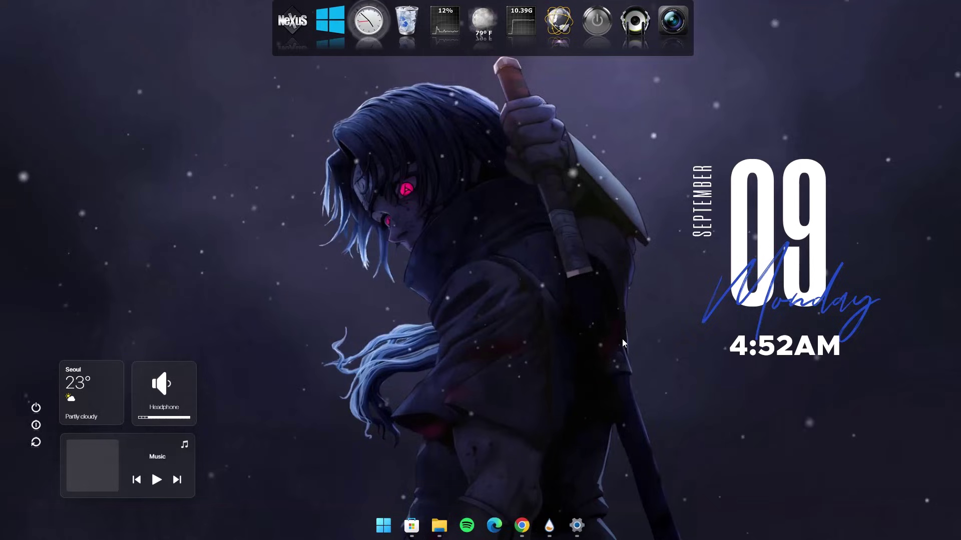
Open the Nexus dock preferences and restore the configuration from the wsbackup file in C:\dock_icons.
left_click(292, 35)
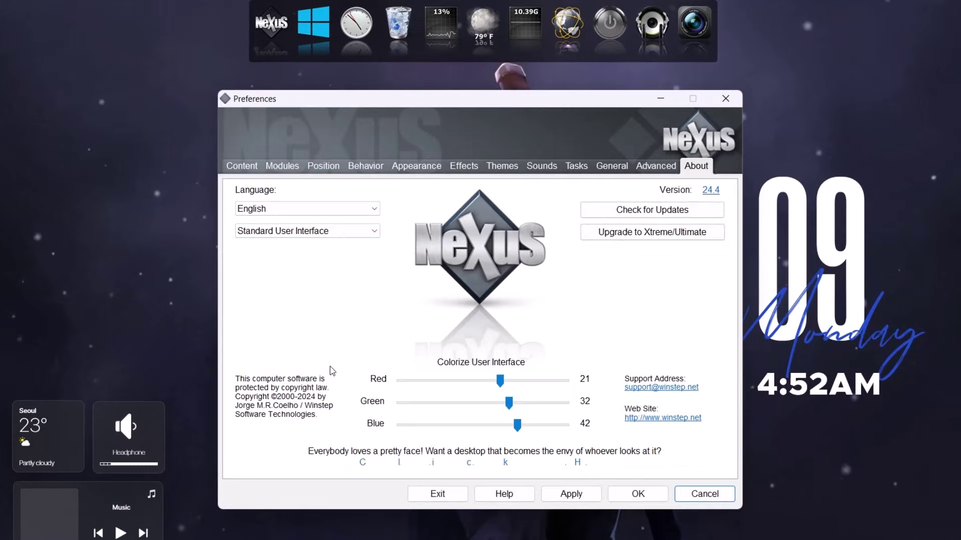
left_click(664, 170)
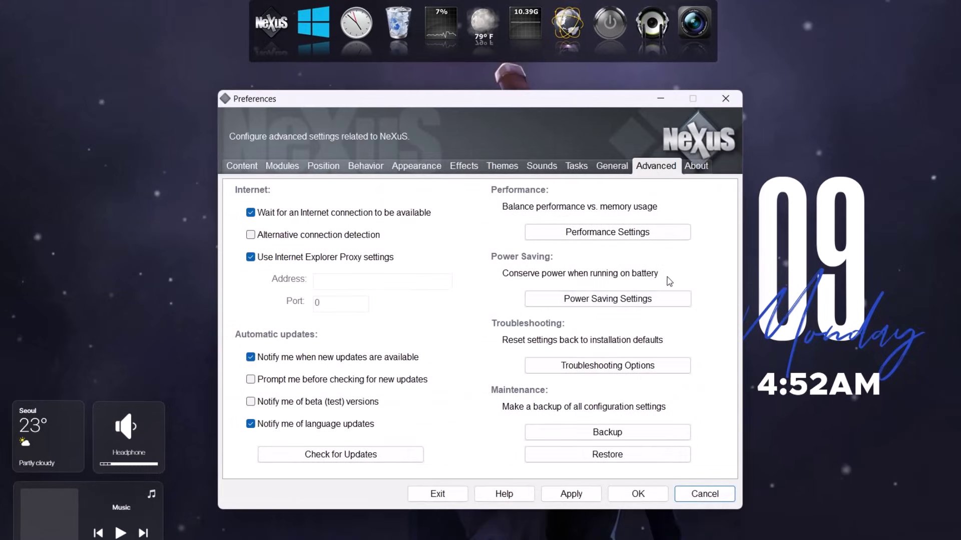
left_click(608, 462)
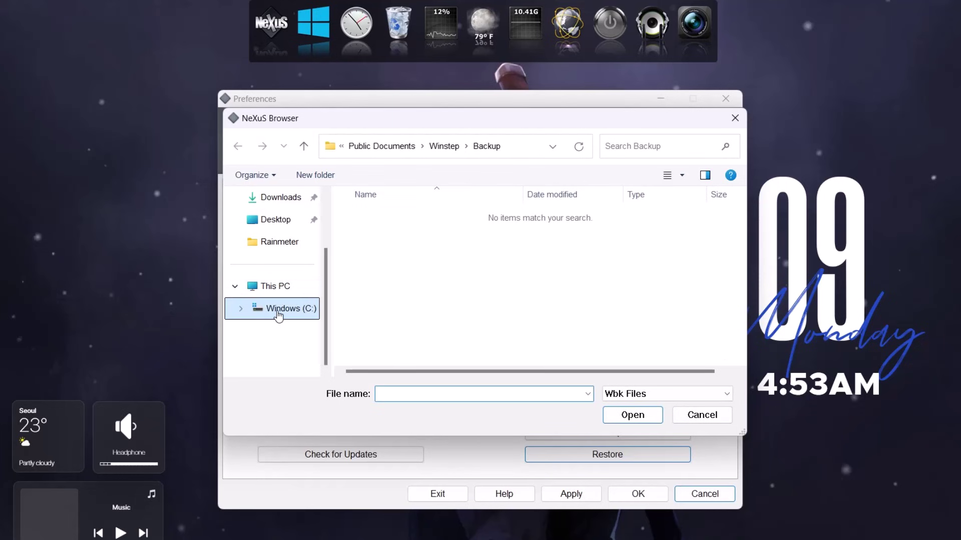
left_click(278, 310)
left_click(368, 215)
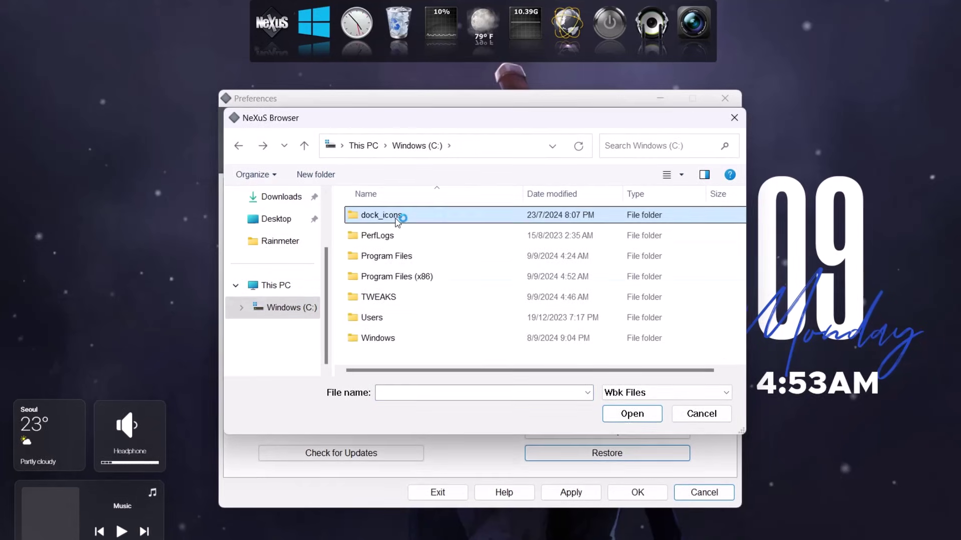
double_click(409, 215)
left_click(381, 230)
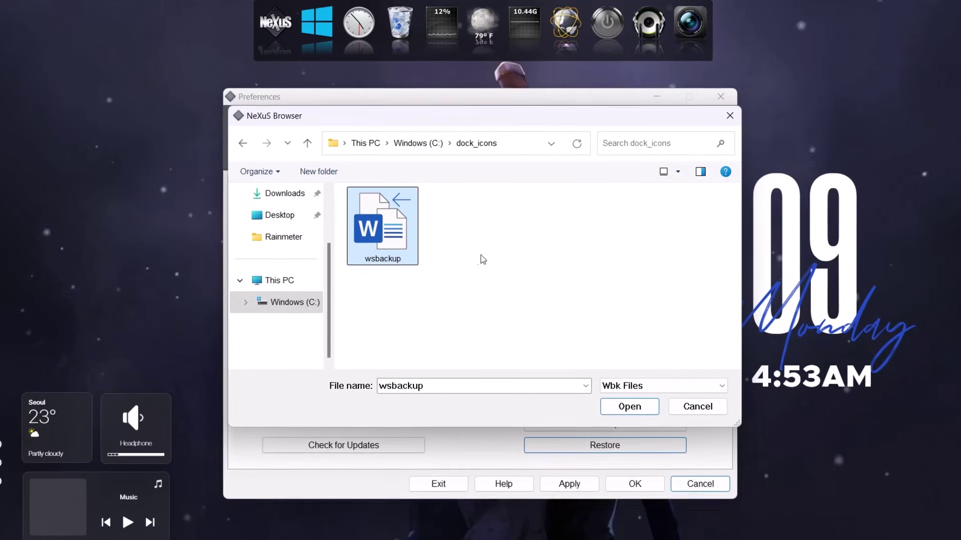
left_click(610, 408)
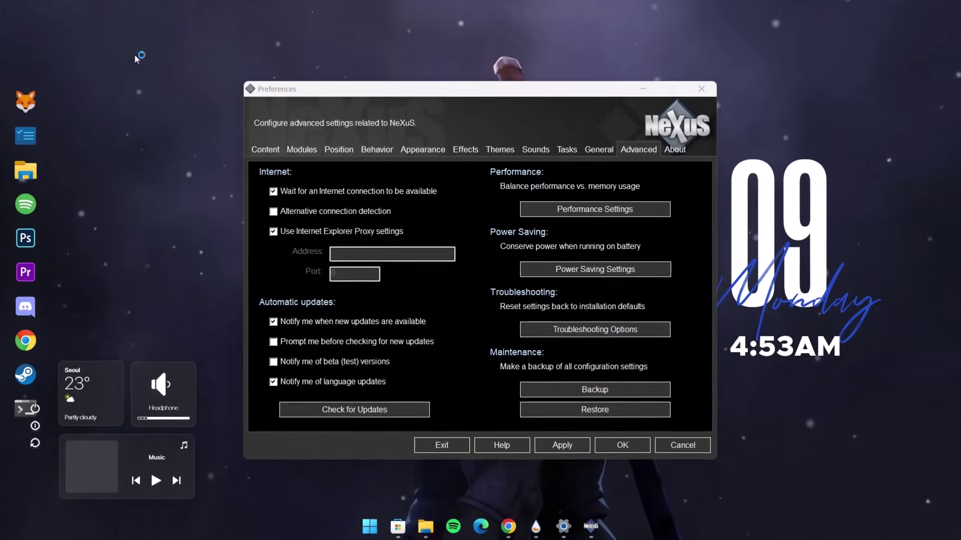
Set NeXuS to run at Windows startup and attach the dock to the Right screen edge, saving the preferences.
left_click(602, 152)
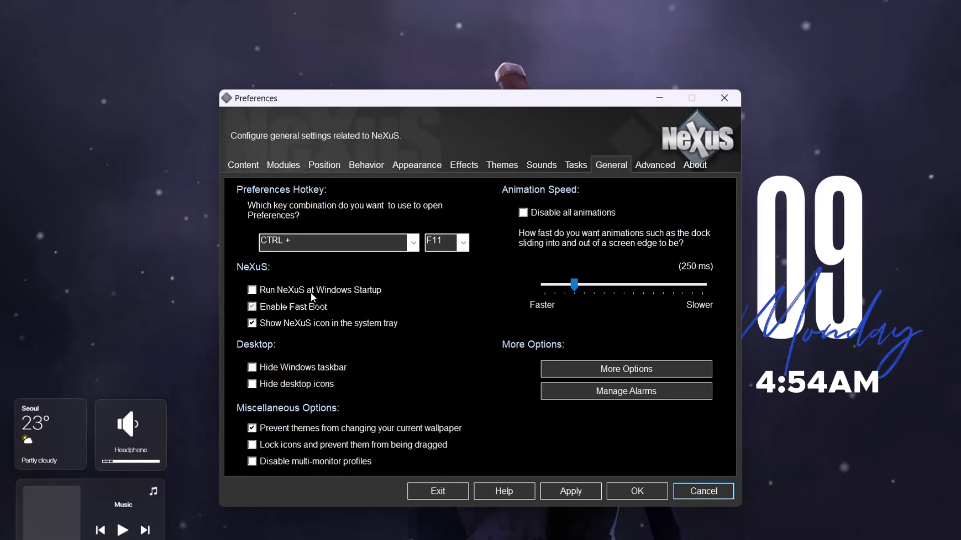
left_click(252, 290)
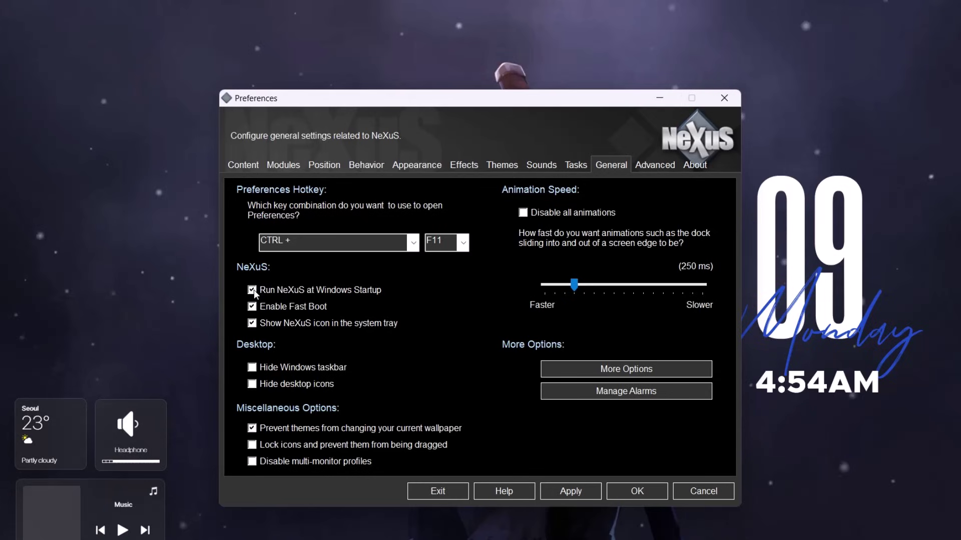
left_click(323, 165)
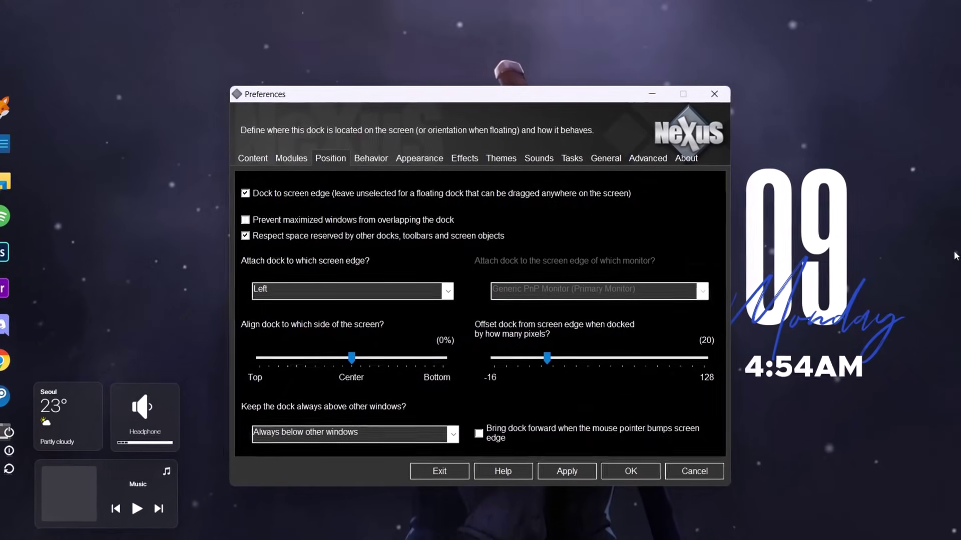
left_click(450, 289)
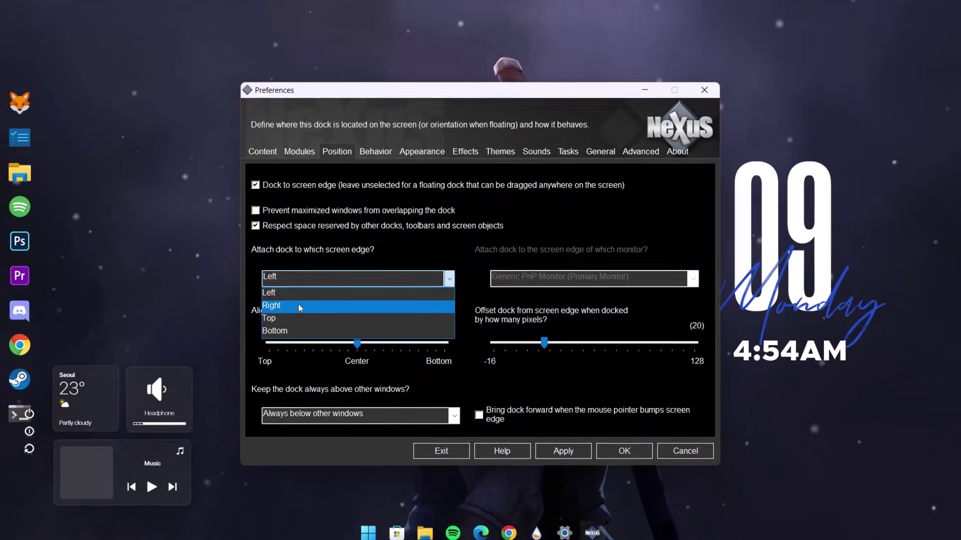
left_click(284, 304)
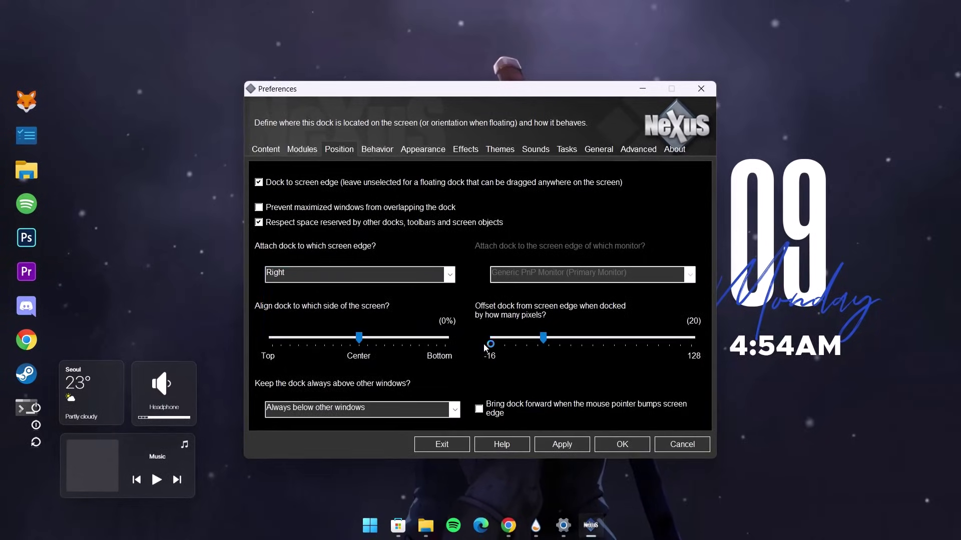
left_click(552, 449)
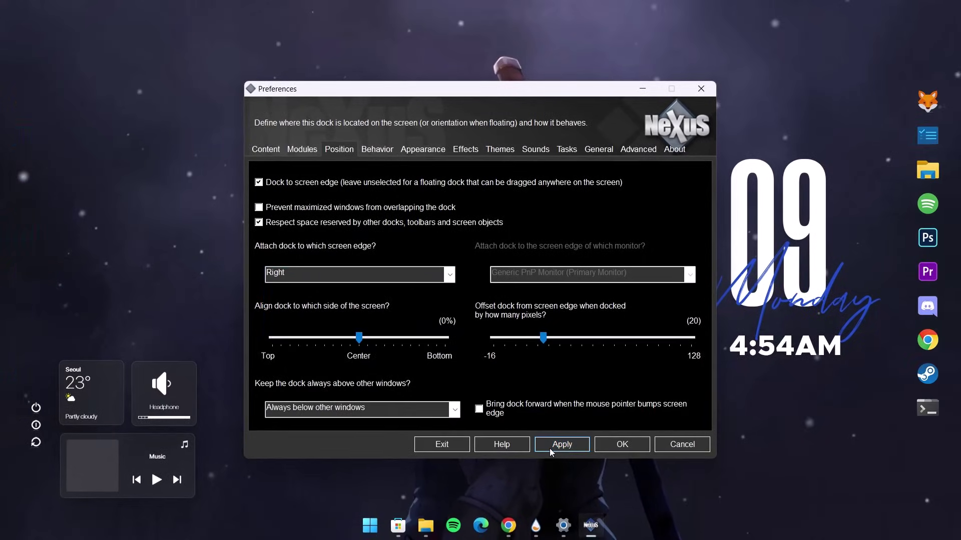
left_click(623, 445)
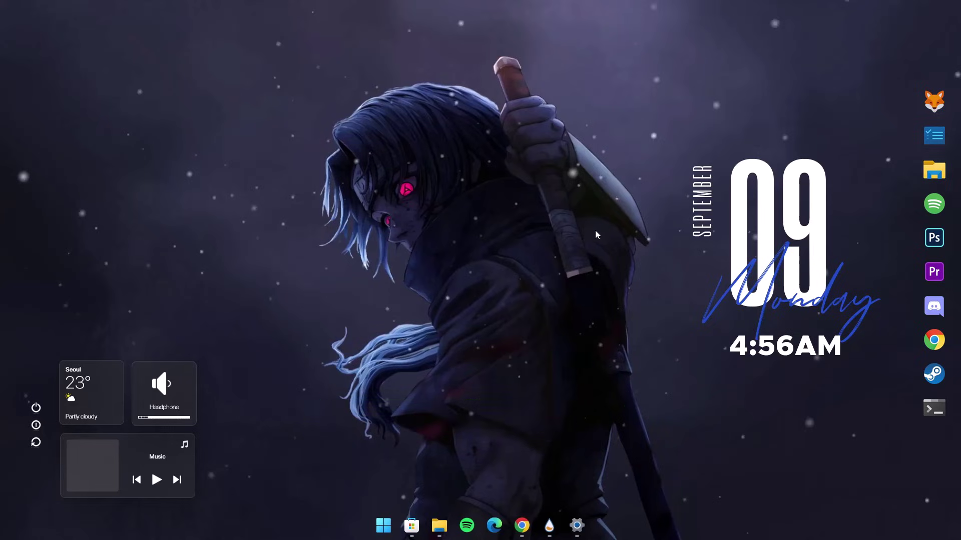
Find Lively Wallpaper in the Microsoft Store by searching for "lively" and install it.
left_click(409, 525)
left_click(461, 71)
type("trans")
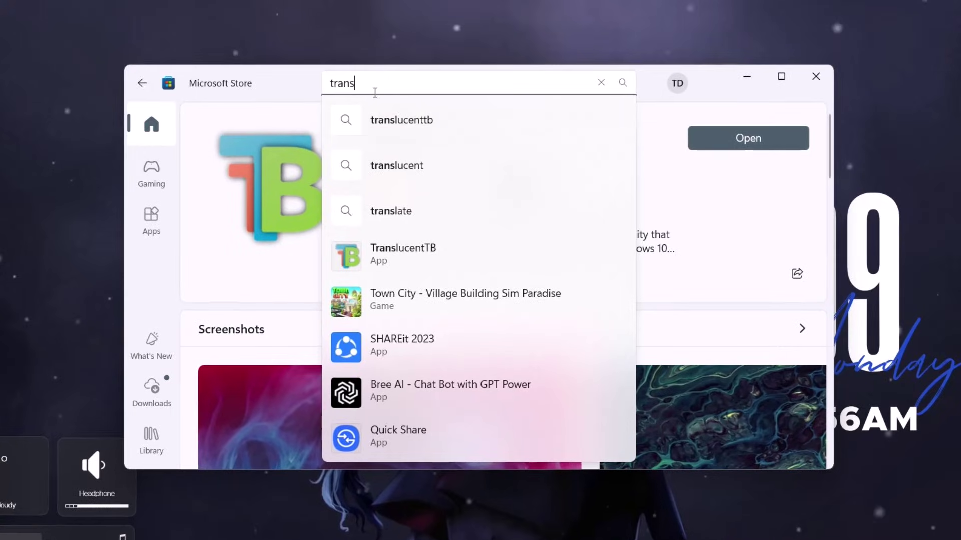
key("BackSpace")
key("BackSpace")
key("BackSpace")
key("BackSpace")
key("BackSpace")
type("lively")
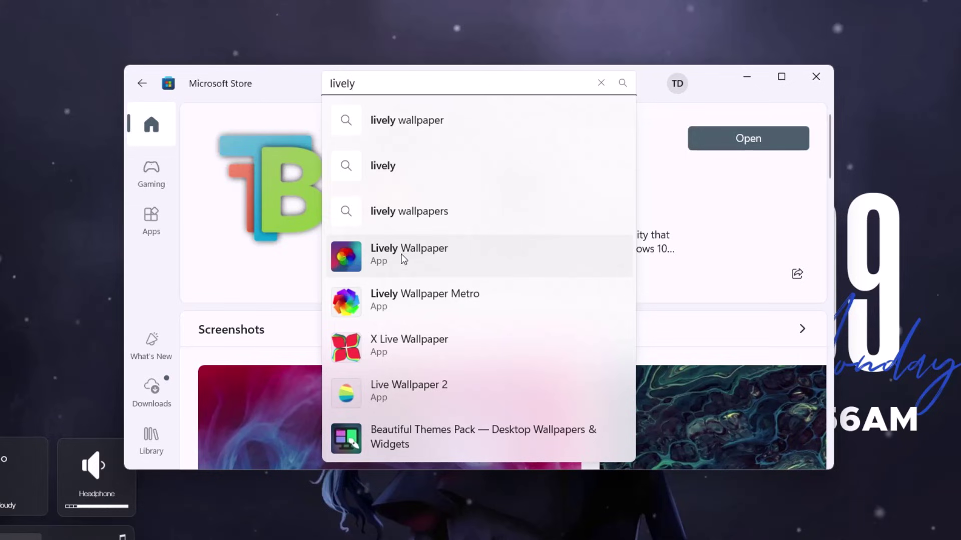
left_click(416, 261)
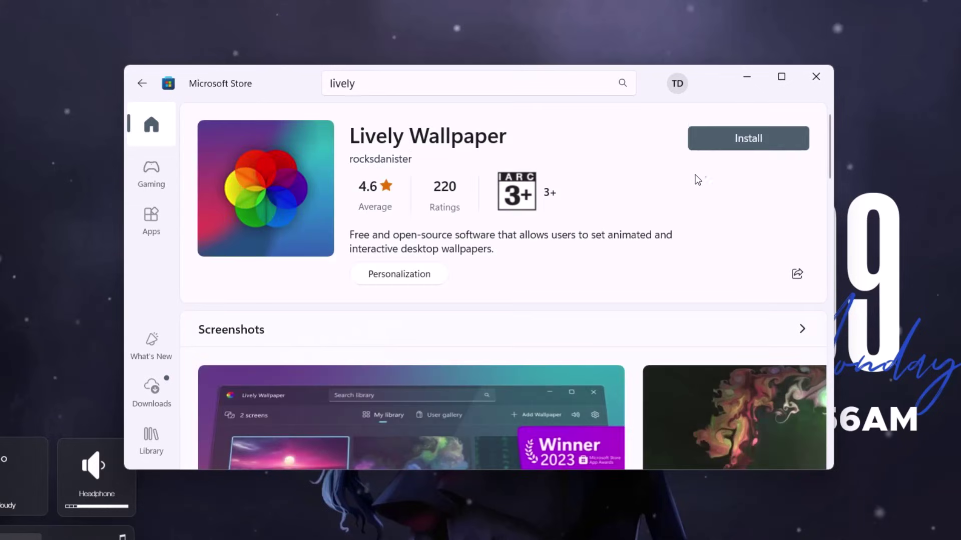
left_click(734, 143)
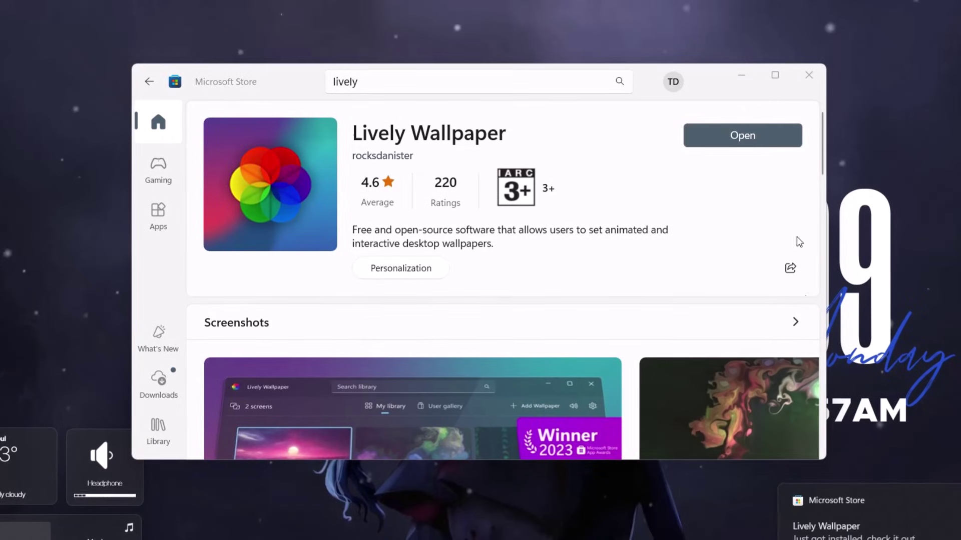
Launch Lively Wallpaper, get the Store window out of the way, and place the Lively window on the right side of the desktop.
left_click(741, 136)
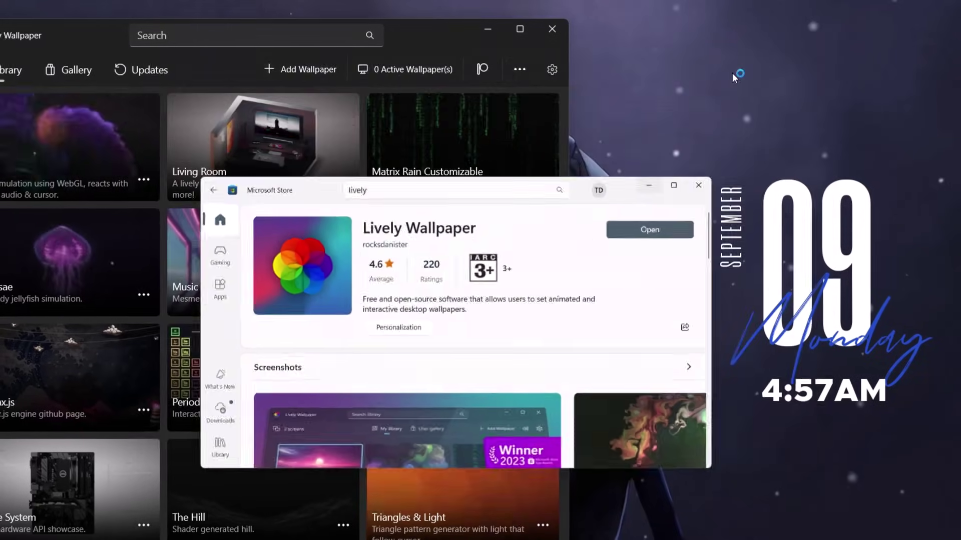
left_click(733, 73)
left_click_drag(429, 31, 839, 25)
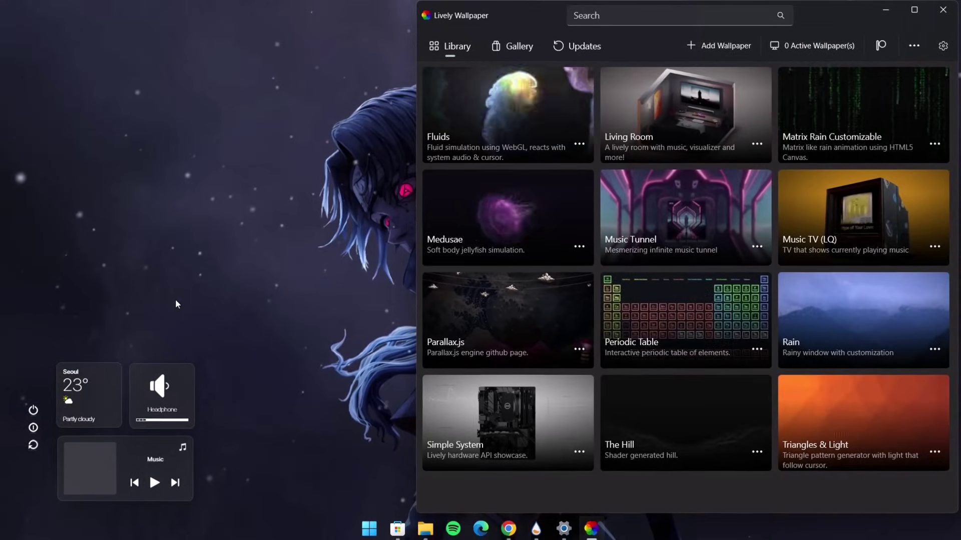
Open the Itachi Lively WP folder in ITACHI THEME FILES and resize its File Explorer window to sit beside Lively Wallpaper.
mouse_move(417, 533)
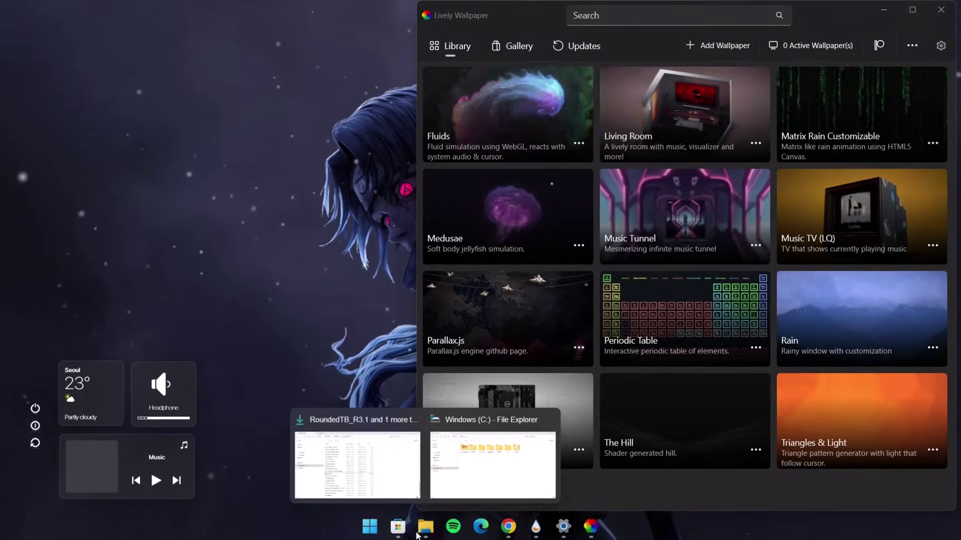
left_click(449, 464)
left_click(15, 41)
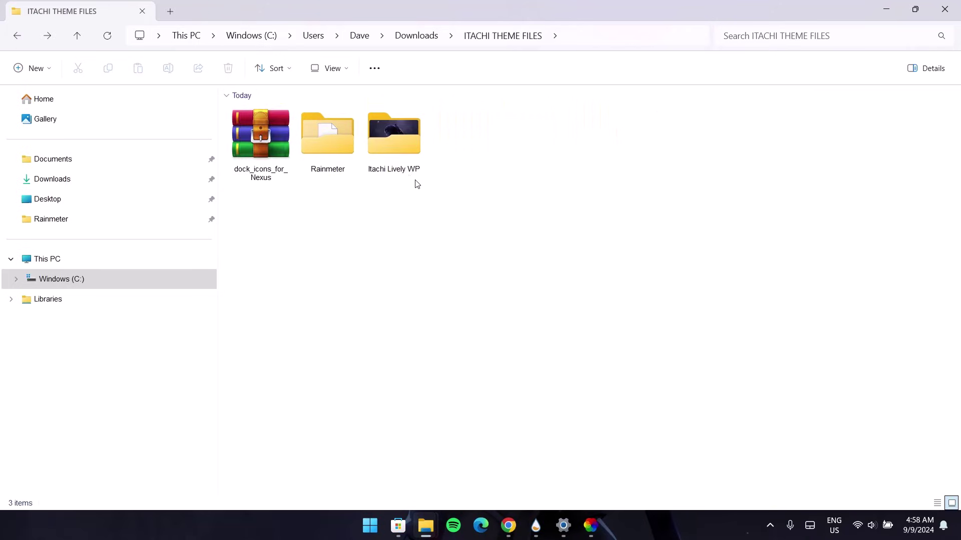
double_click(392, 146)
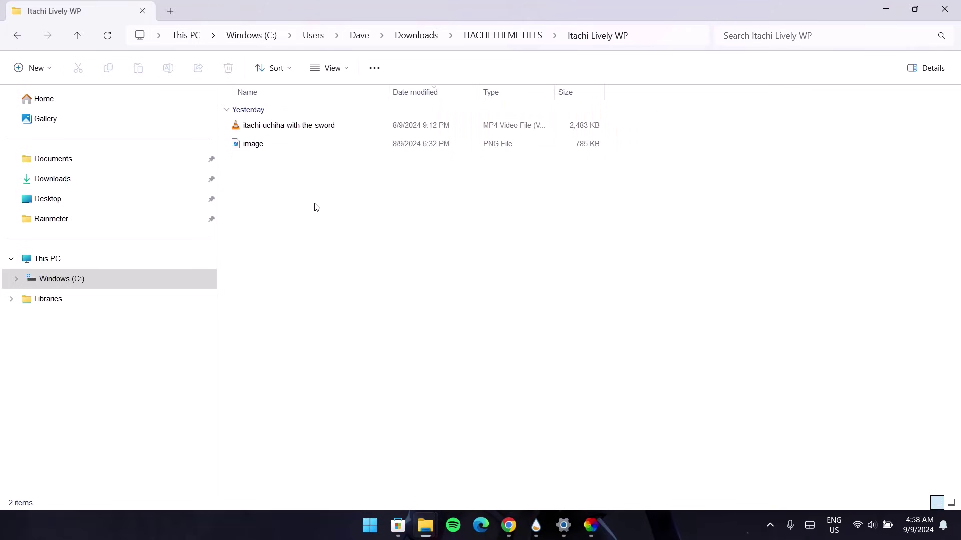
left_click(917, 11)
left_click_drag(568, 89, 502, 75)
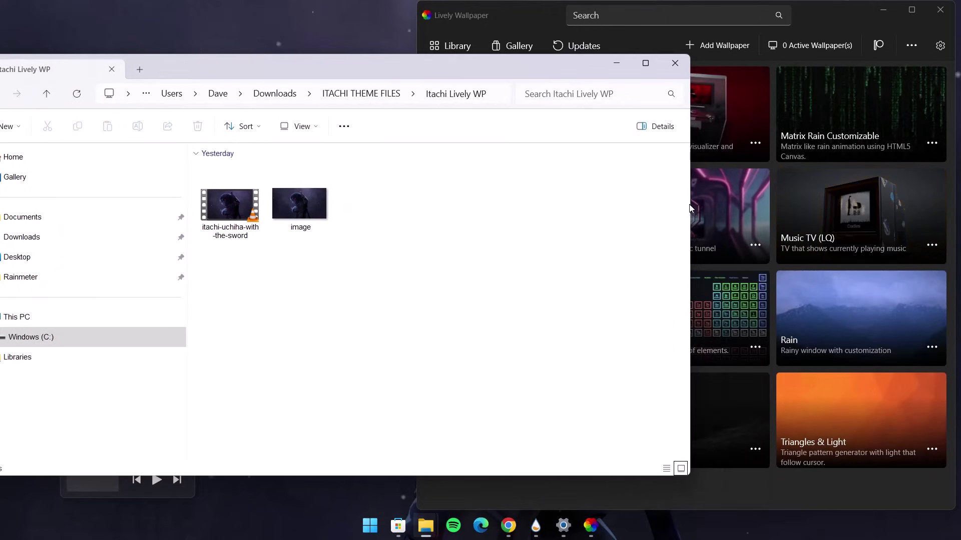
left_click_drag(690, 212, 376, 211)
Add the itachi-uchiha-with-the-sword video to Lively Wallpaper, accept its default details, and move the Lively window clear of the dock.
left_click(226, 210)
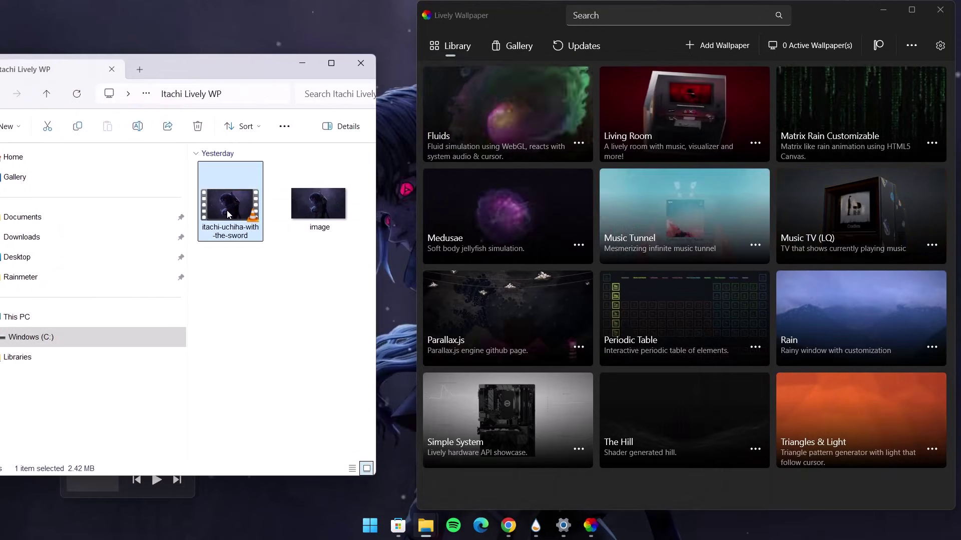
left_click_drag(226, 210, 635, 187)
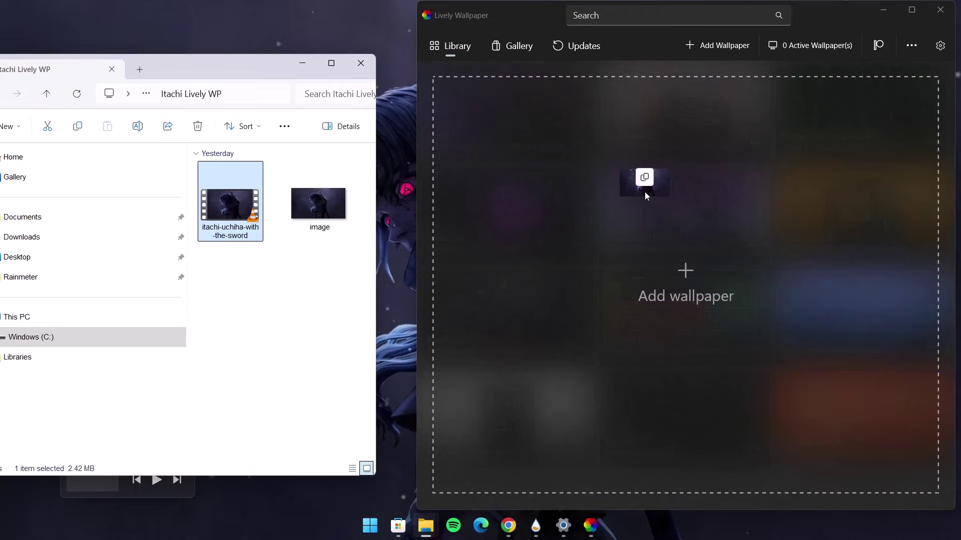
left_click_drag(682, 239, 681, 238)
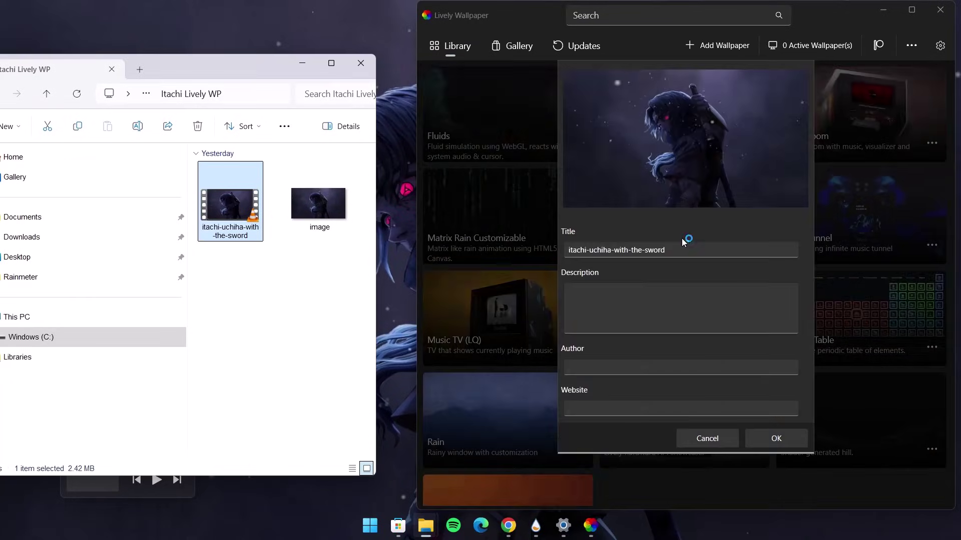
left_click(776, 438)
left_click_drag(839, 24, 789, 30)
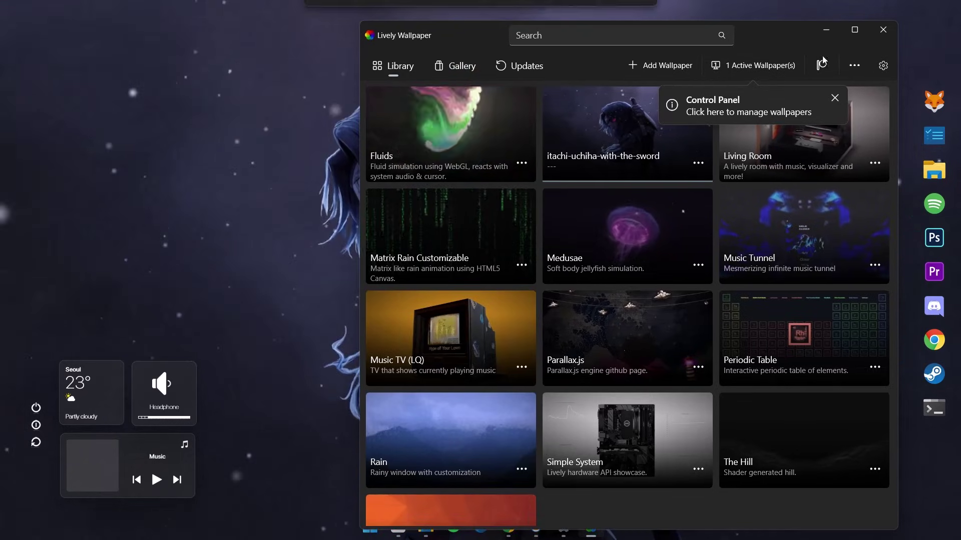
Review Lively Wallpaper's General, Performance, Wallpaper and System settings.
left_click(888, 70)
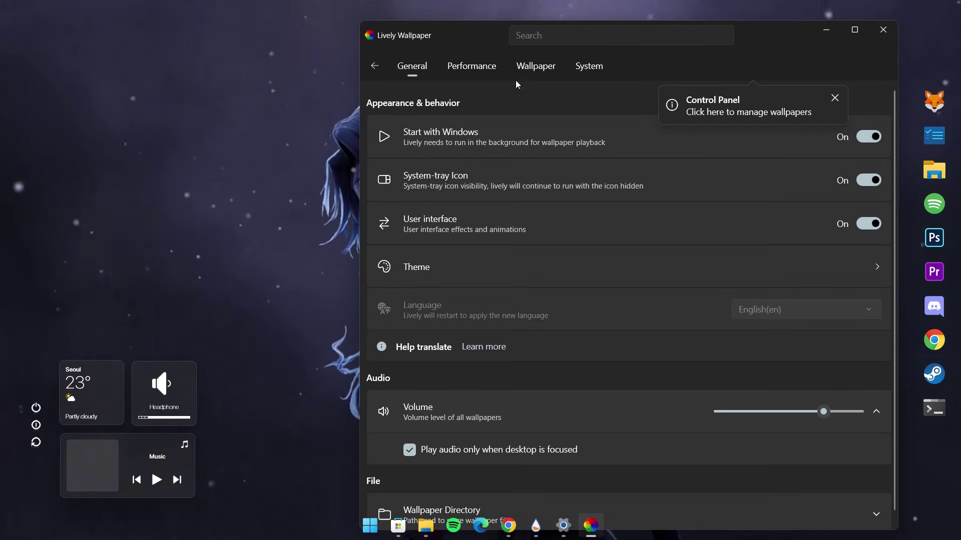
left_click(472, 66)
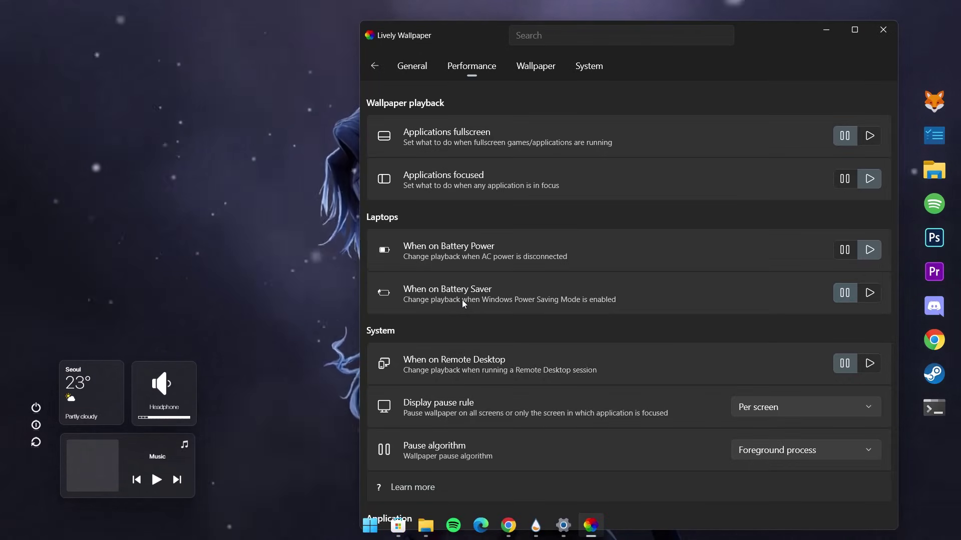
left_click(543, 68)
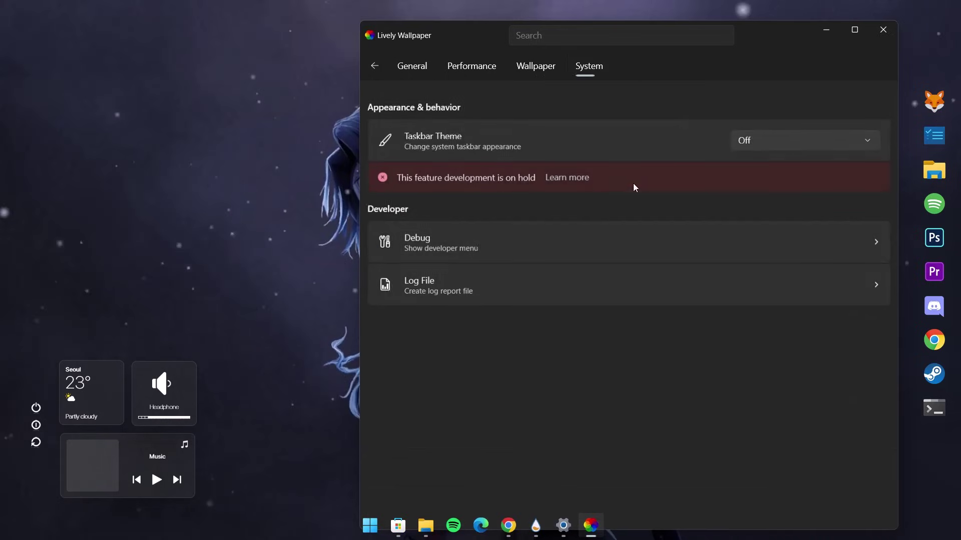
Look through Lively Wallpaper's Wallpaper, Performance and General settings once more and close its window.
left_click(537, 65)
left_click(463, 67)
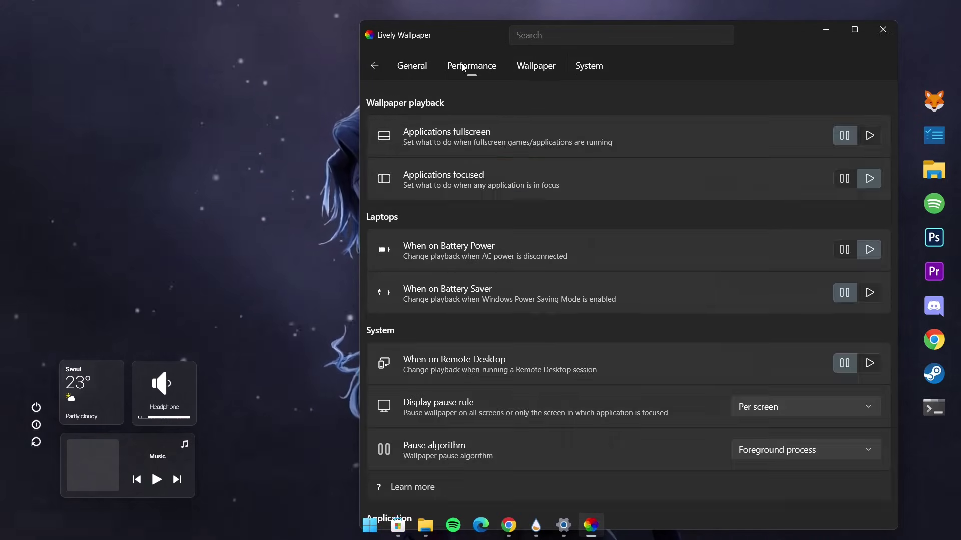
left_click(407, 69)
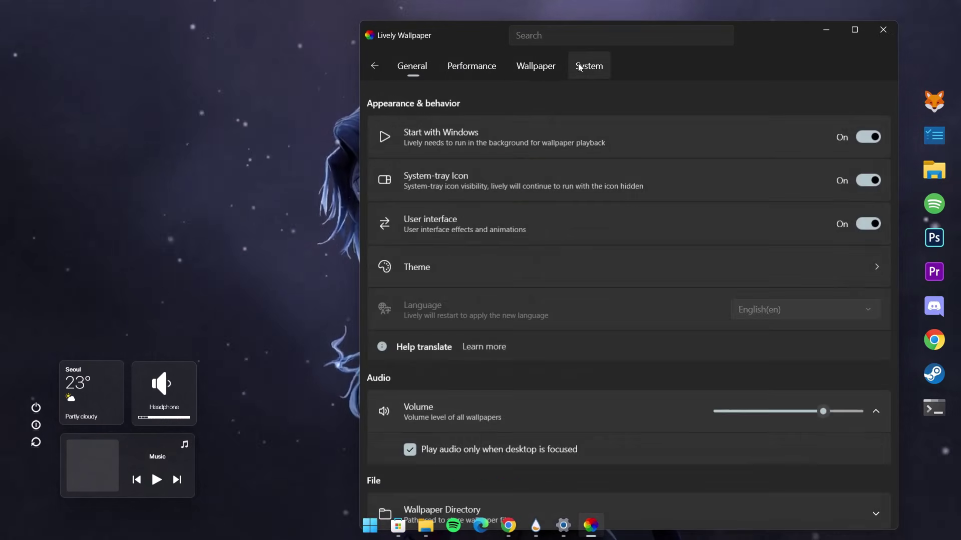
left_click(884, 30)
left_click(719, 395)
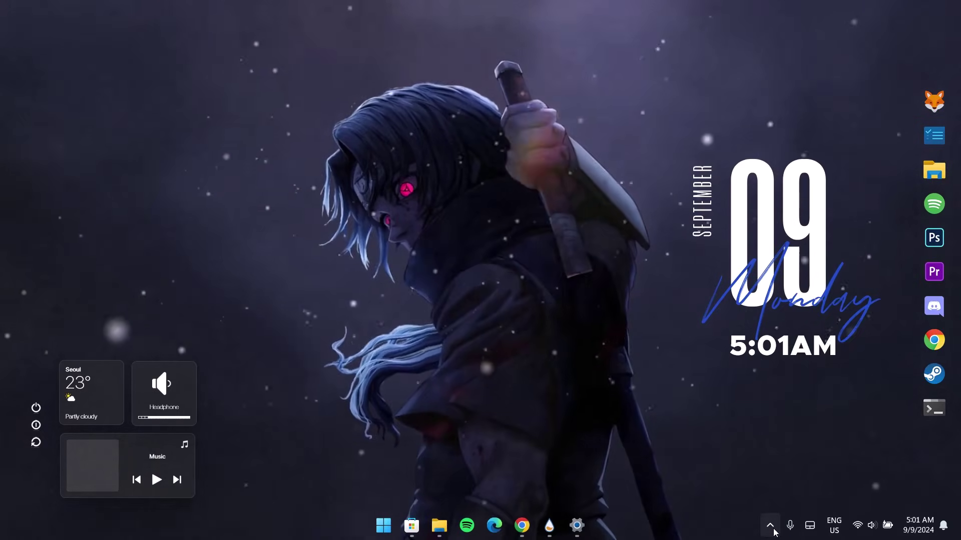
Exit the Lively Wallpaper program that is running in the background.
left_click(772, 529)
right_click(720, 462)
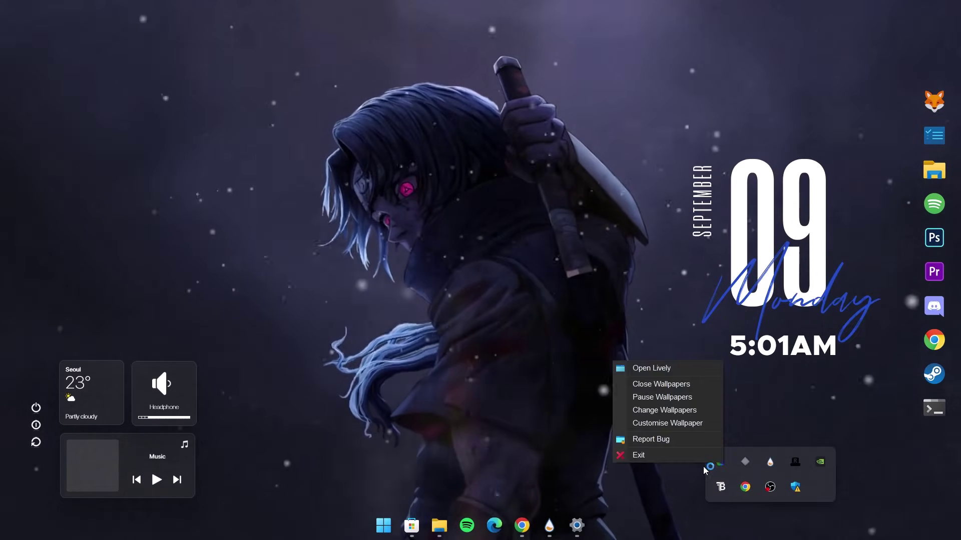
left_click(637, 459)
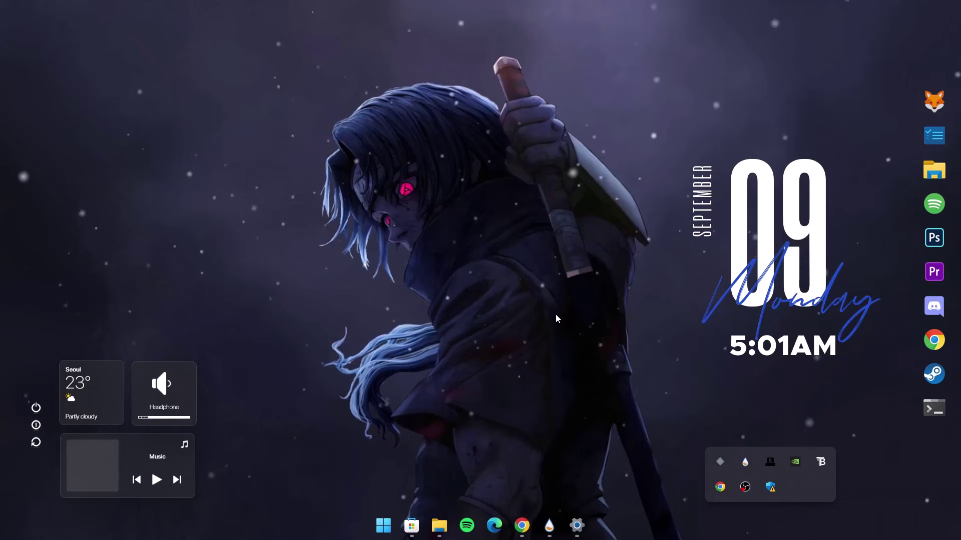
Search Windows for "live" and relaunch Lively Wallpaper.
left_click(383, 524)
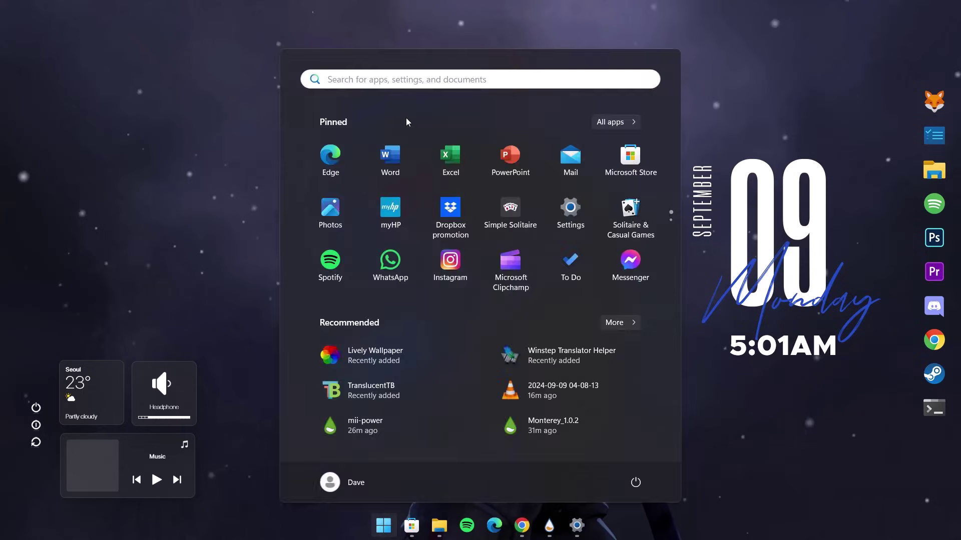
left_click(409, 80)
type("live")
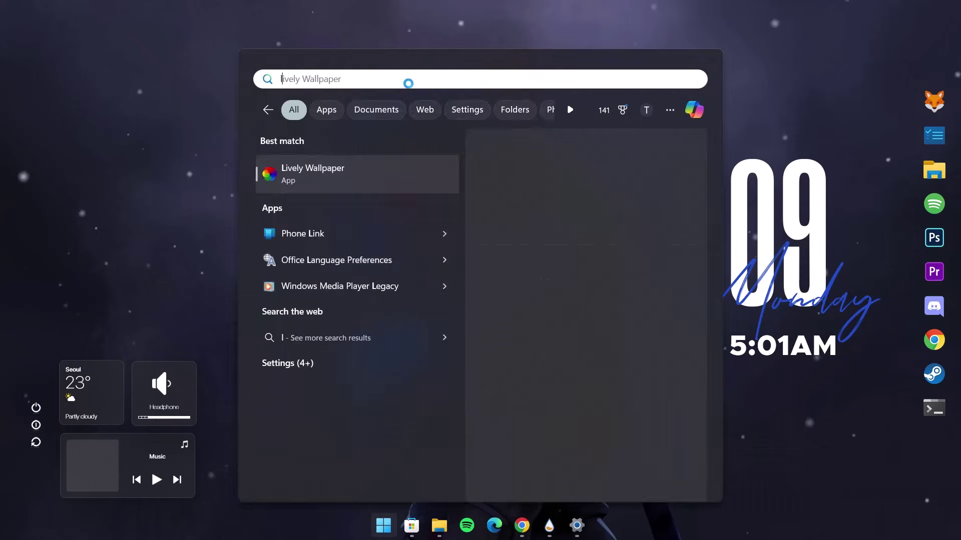
left_click(306, 188)
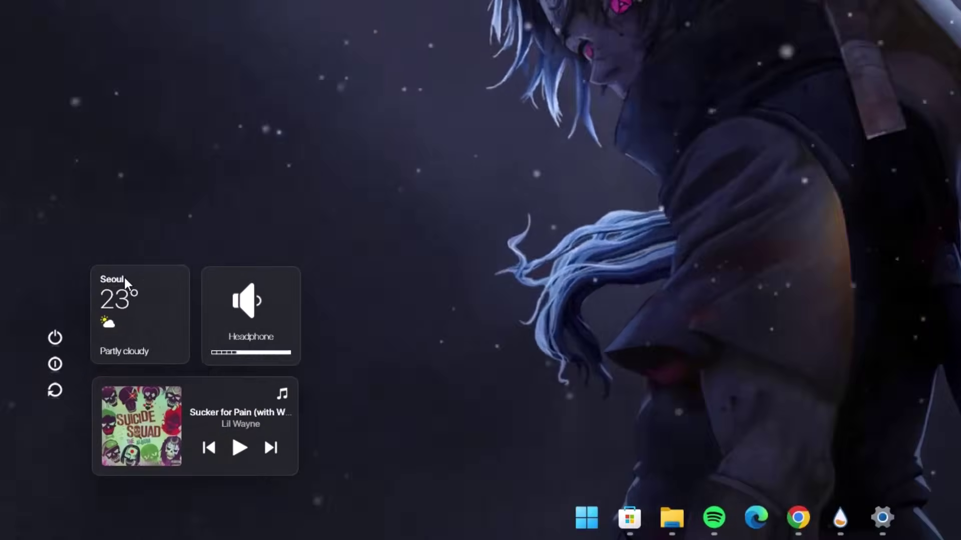
Edit the Weather widget, set its city to London, and save the change.
right_click(82, 368)
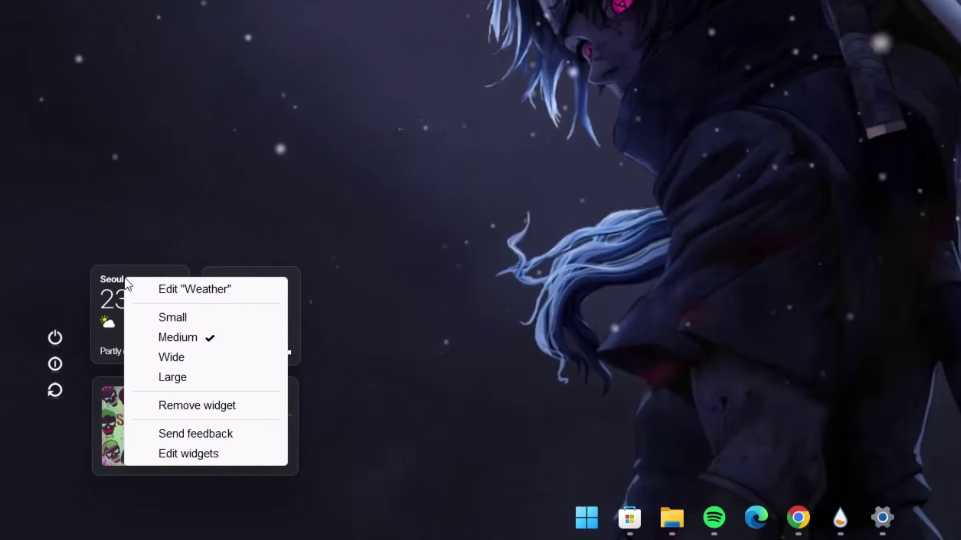
left_click(193, 289)
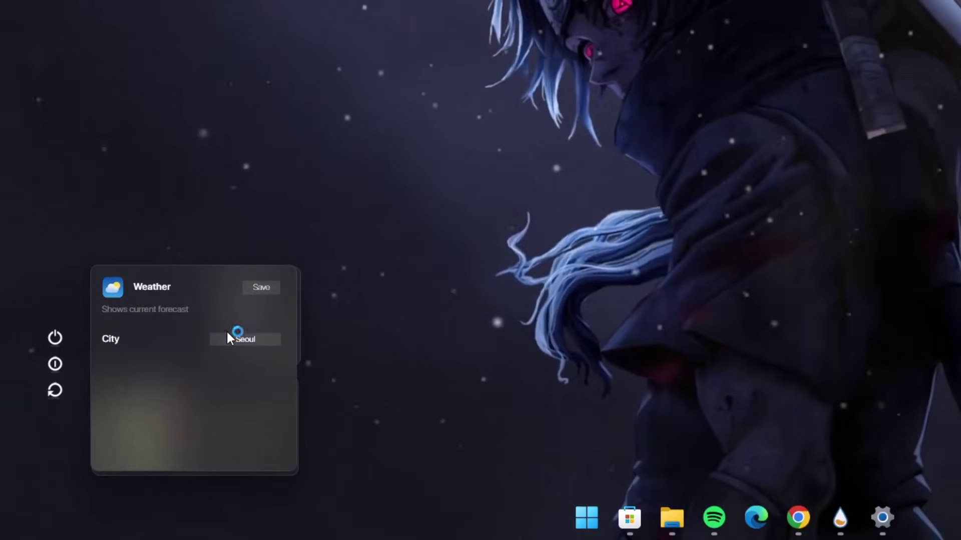
double_click(258, 340)
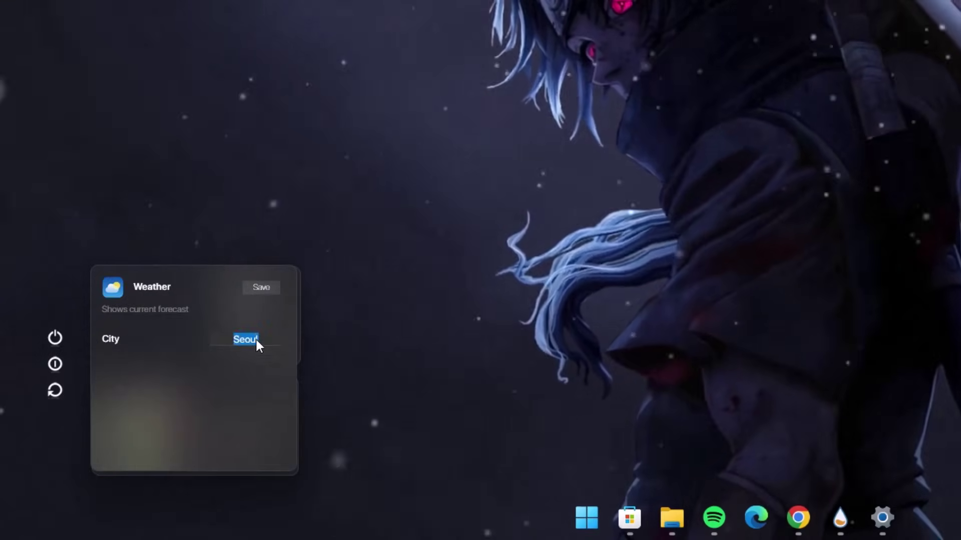
type("Lo")
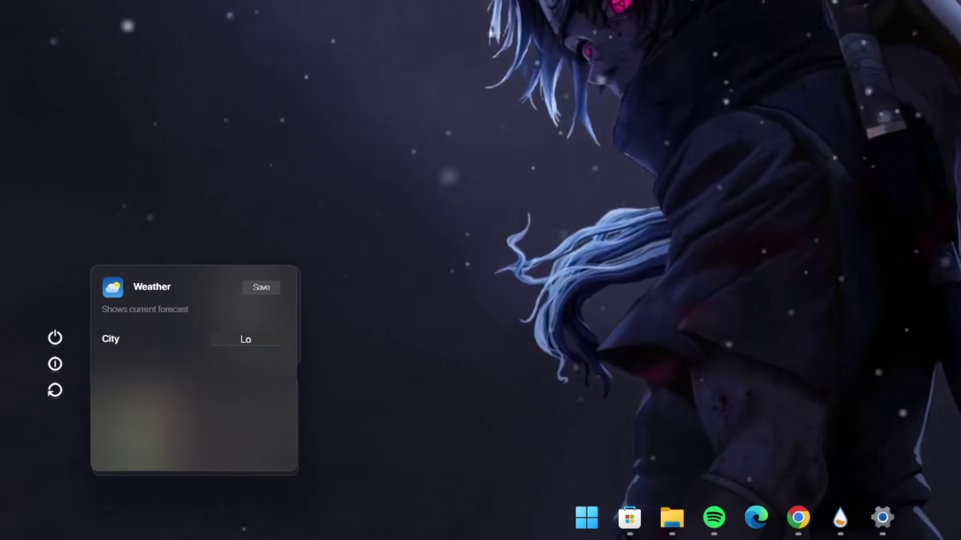
type("ndon")
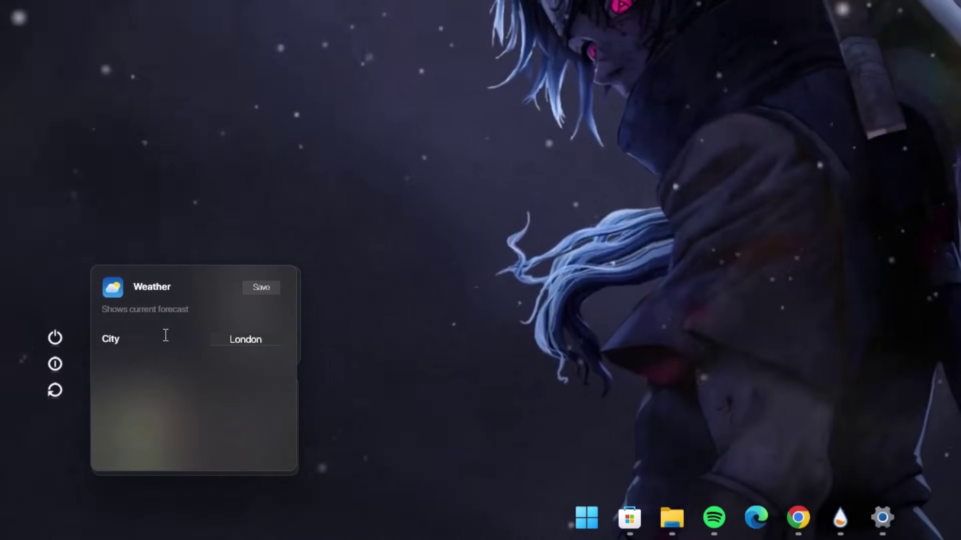
left_click(260, 288)
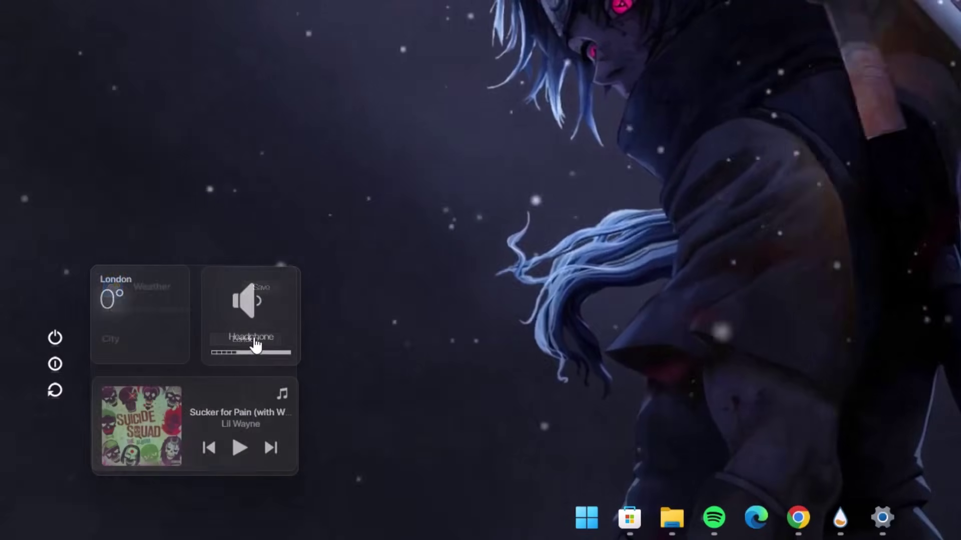
left_click(160, 285)
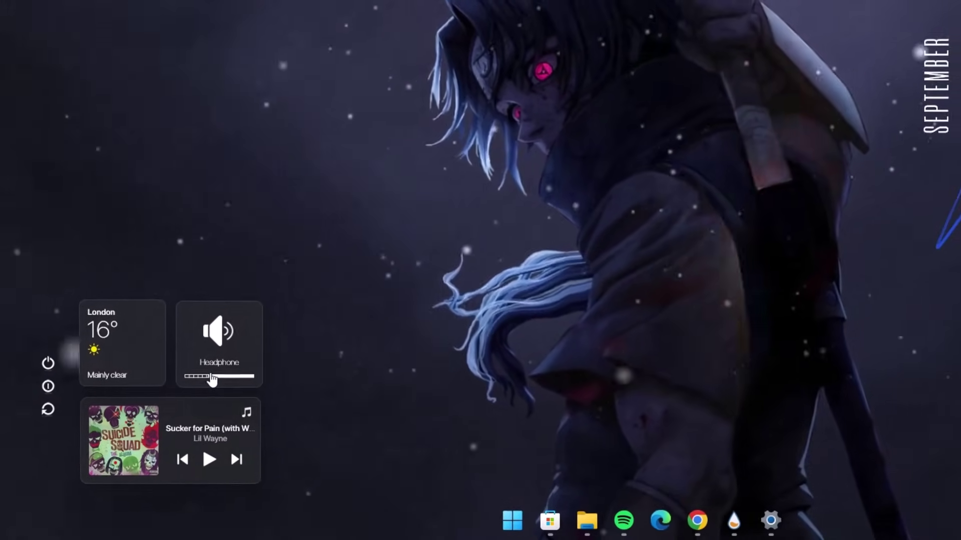
Adjust the Headphone volume with its desktop widget and try the music widget's playback control.
left_click(236, 368)
left_click_drag(219, 382, 173, 400)
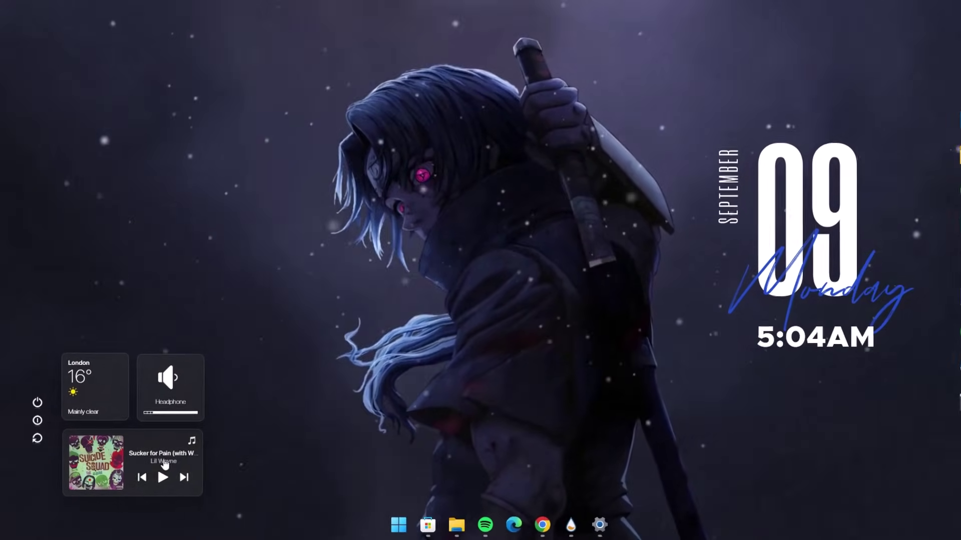
left_click(161, 477)
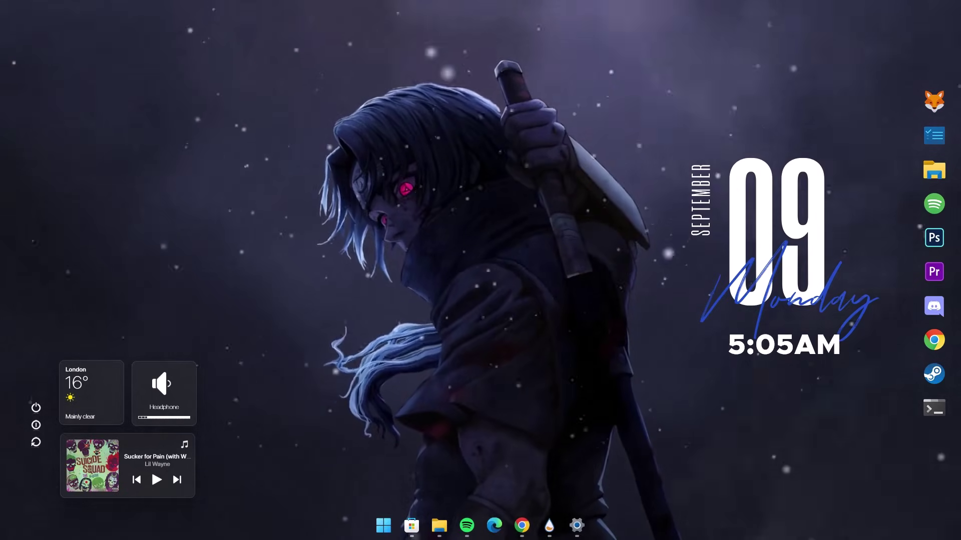
Search Windows for "remove" and open Add or remove programs.
left_click(383, 525)
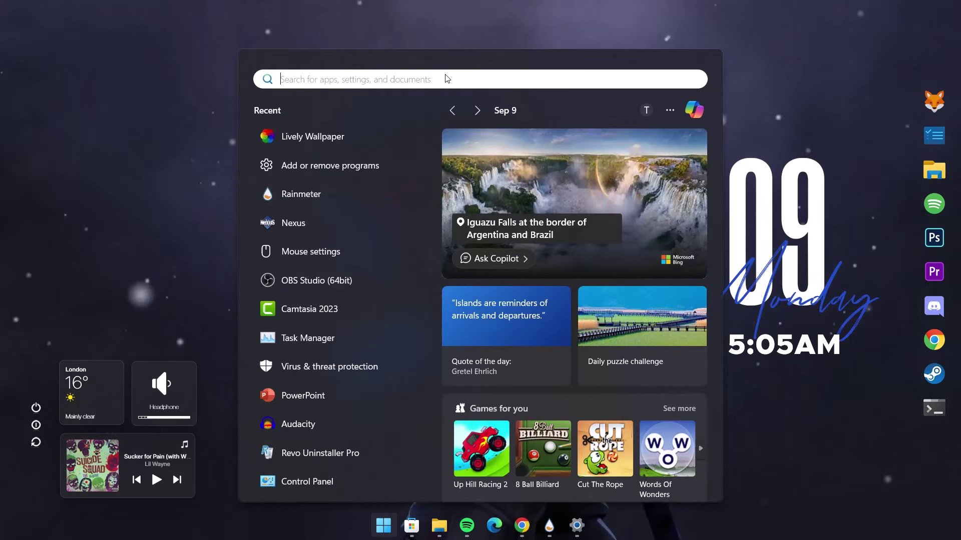
type("remove")
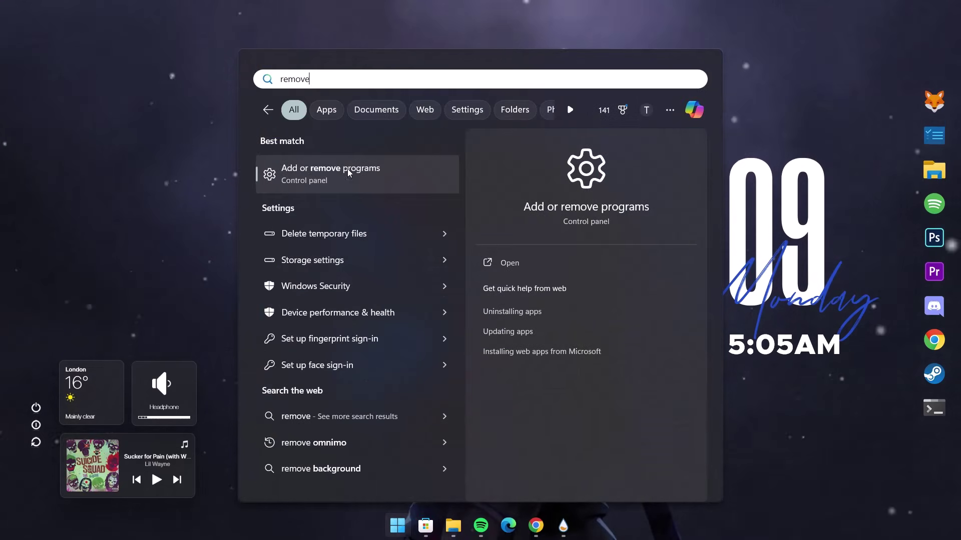
left_click(317, 170)
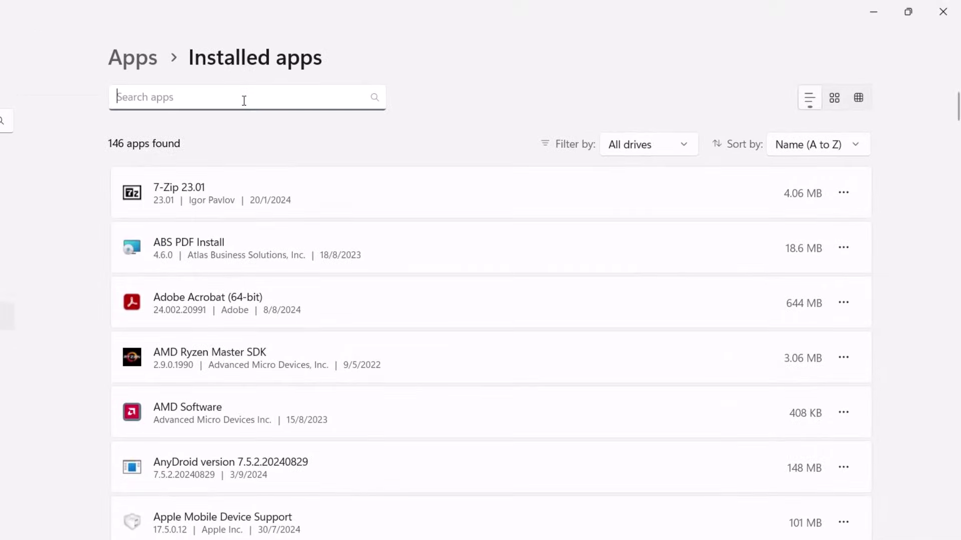
Find TranslucentTB in the installed apps by searching for "transl" and view its available actions.
left_click(244, 100)
type("tr")
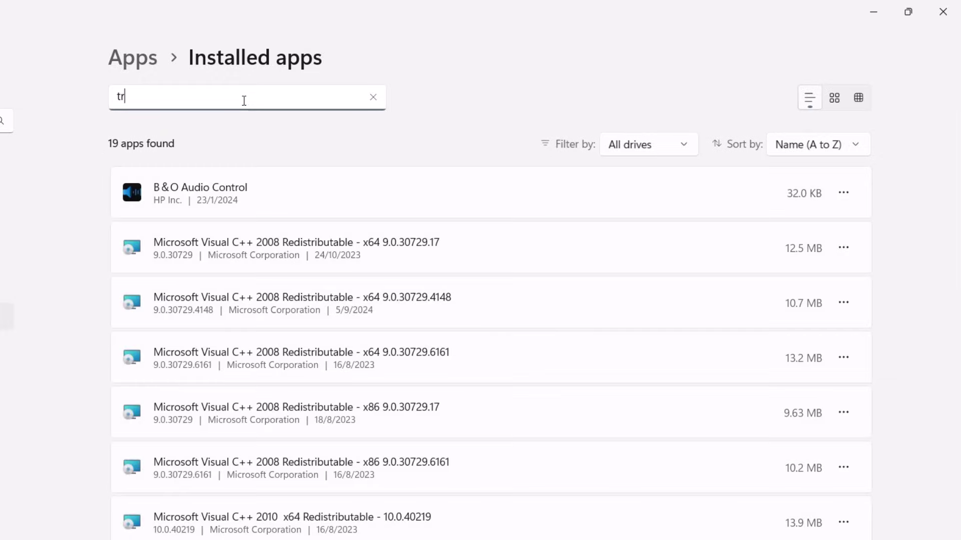
type("ansl")
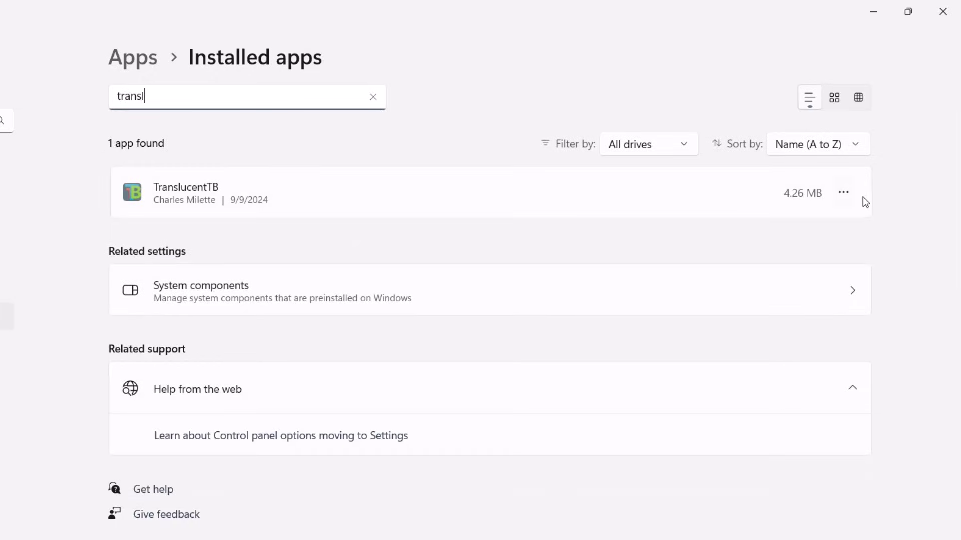
left_click(845, 195)
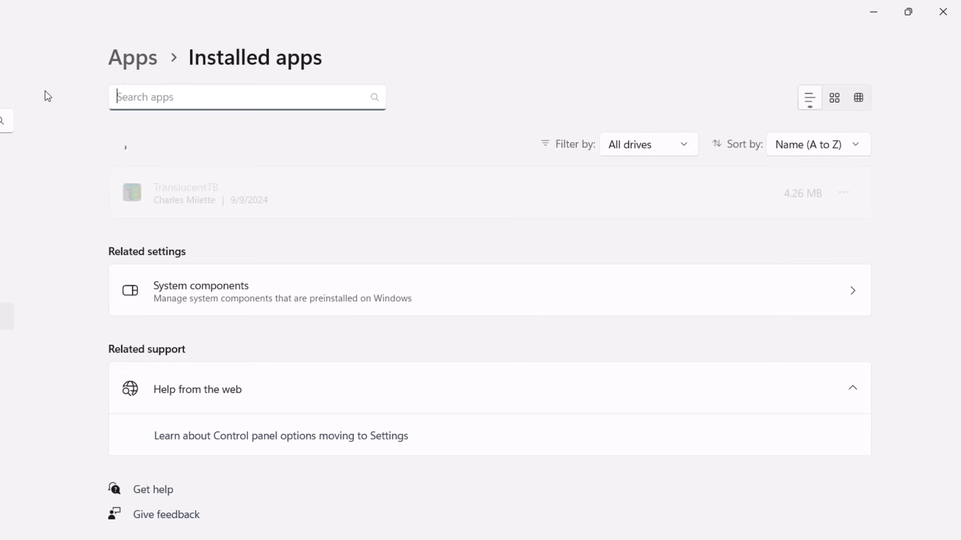
Find Rainmeter in the installed apps, start uninstalling it with complete removal of personal settings and files, and cancel the uninstaller.
type("rainmeter")
left_click(846, 195)
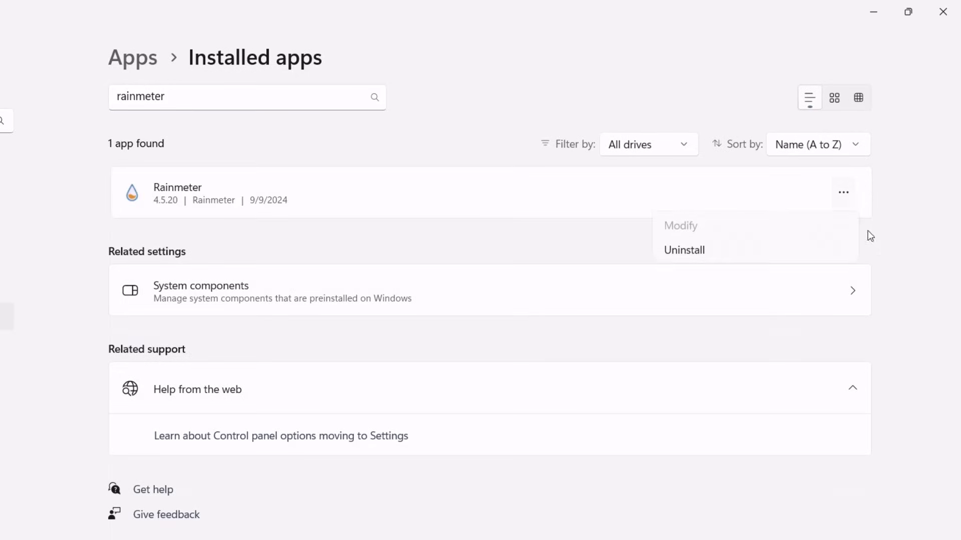
left_click(717, 247)
left_click(804, 277)
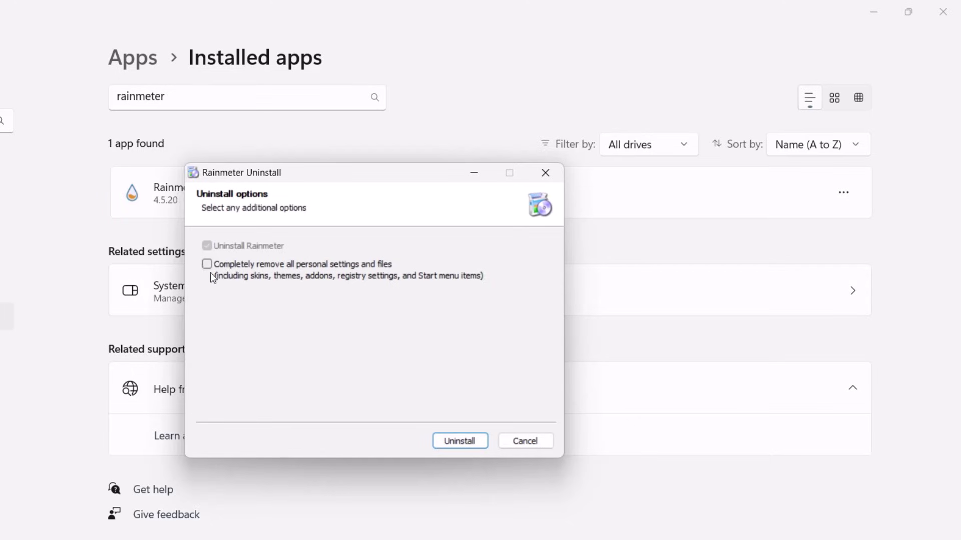
left_click(210, 266)
left_click(543, 443)
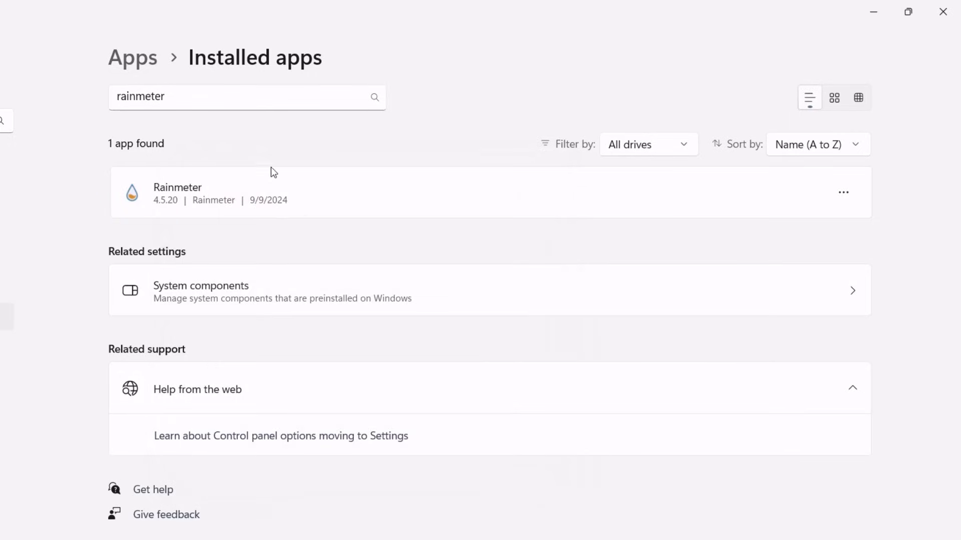
Search the installed apps for "nexu" and view the actions available for Nexus.
left_click_drag(242, 98, 104, 97)
type("nexu")
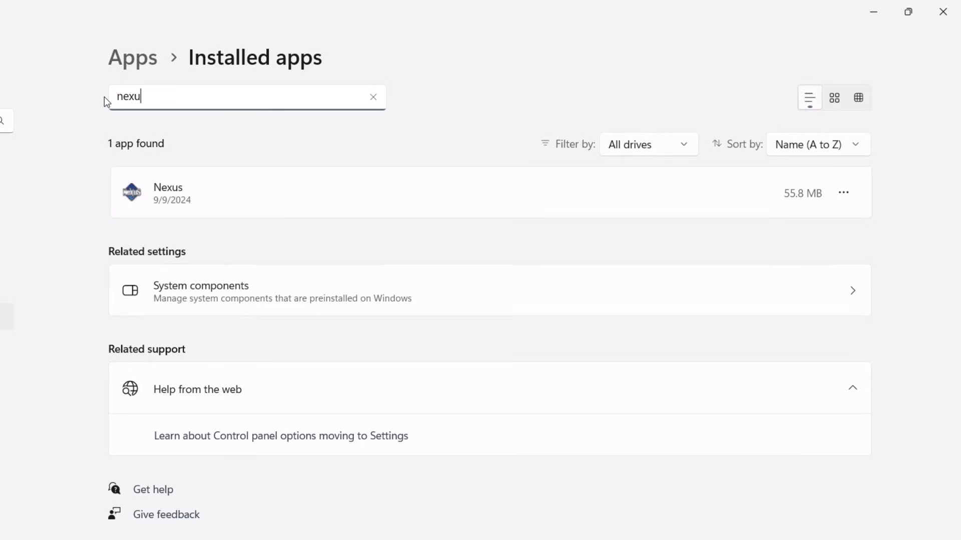
left_click(843, 193)
Search the installed apps for "live", view the actions available for Lively Wallpaper, and close the Settings window.
left_click_drag(151, 97, 95, 97)
key("BackSpace")
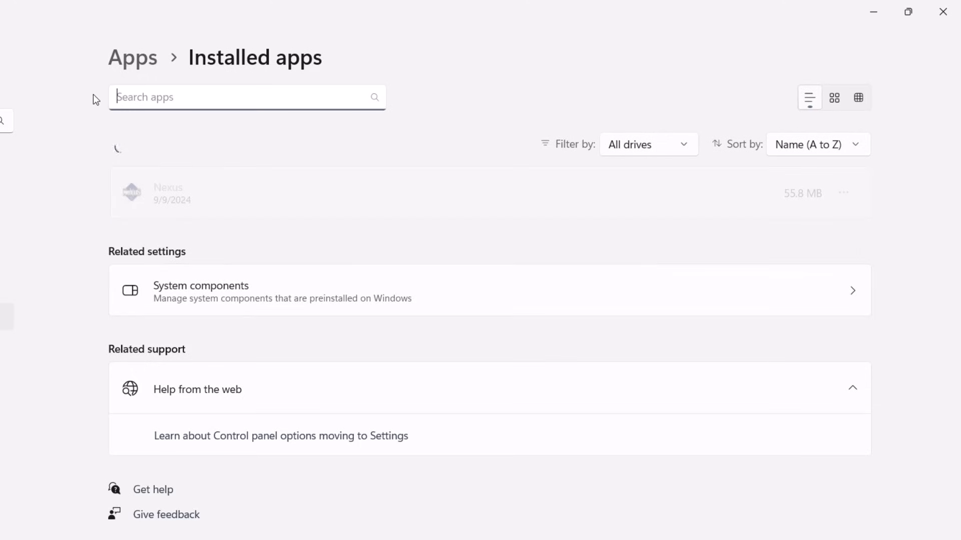
type("live")
left_click(844, 193)
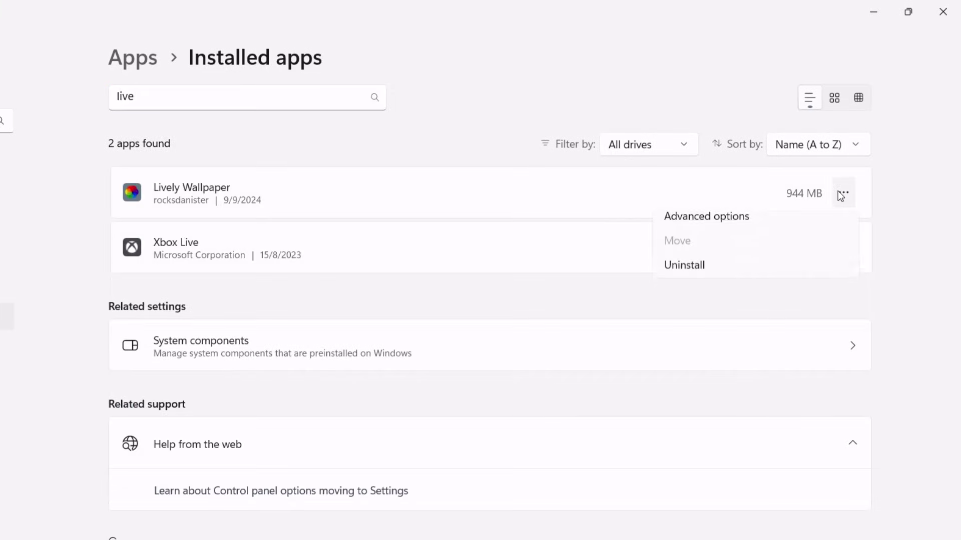
left_click(866, 248)
left_click(943, 12)
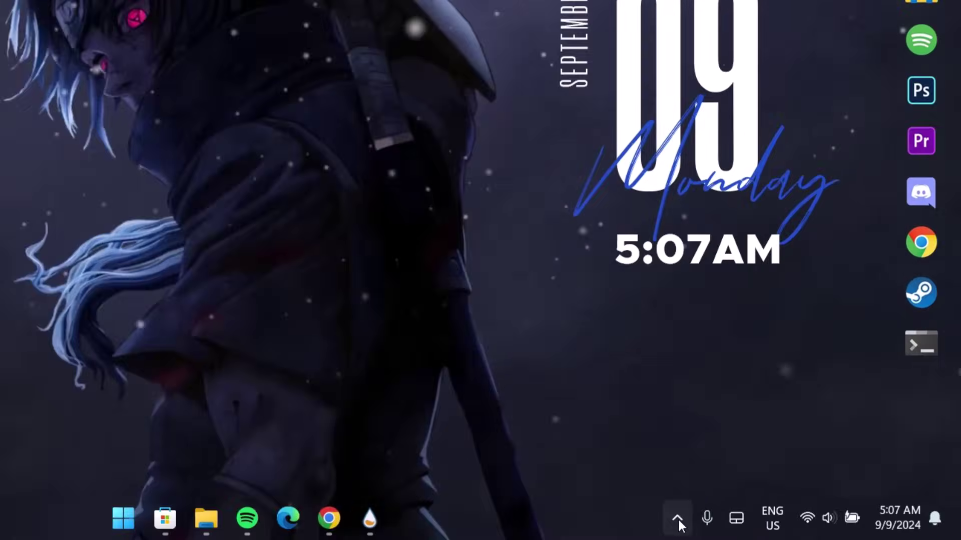
View the startup and close options of the running RoundedTB and dismiss them.
left_click(769, 525)
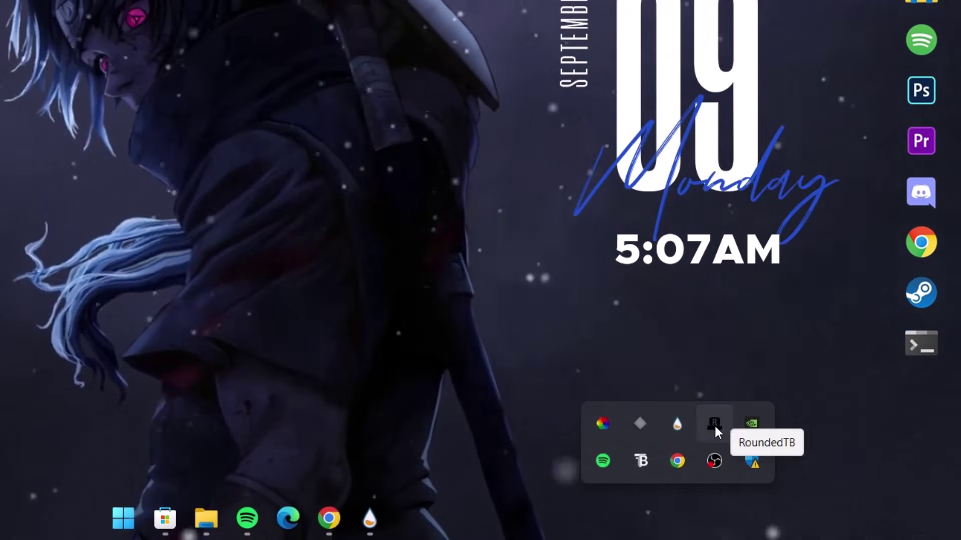
right_click(713, 425)
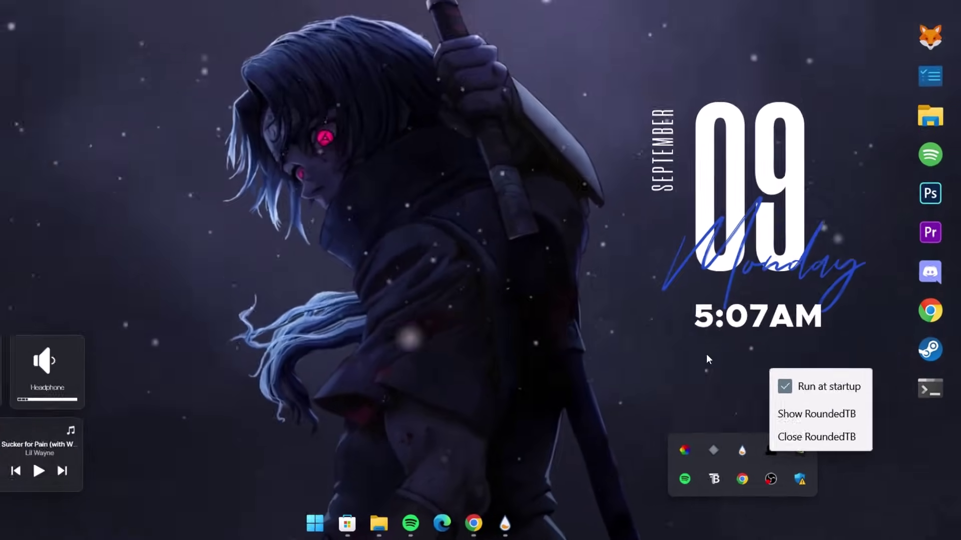
left_click(768, 406)
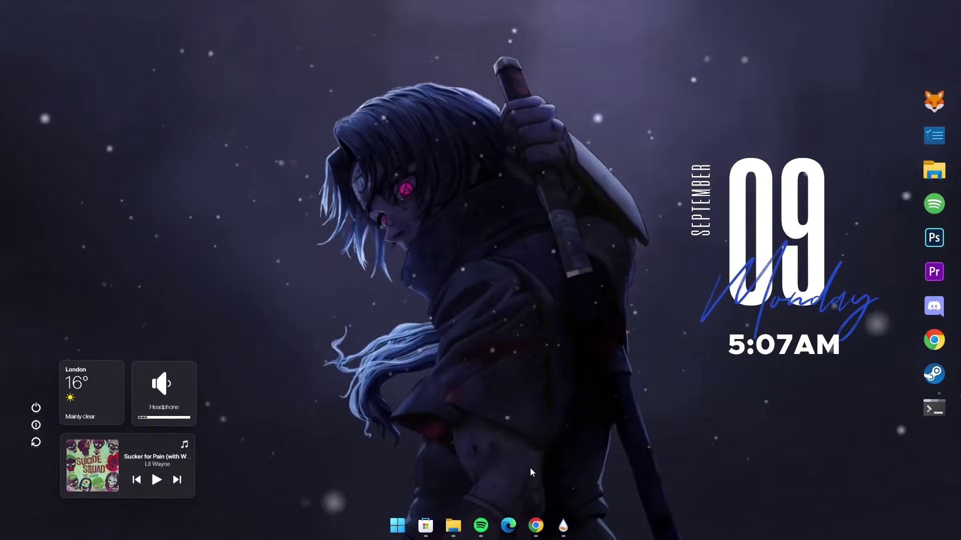
Inspect the TWEAKS folder on the Windows (C:) drive, return to the drive's root, and minimize File Explorer.
mouse_move(452, 525)
left_click(466, 417)
left_click(61, 279)
double_click(521, 115)
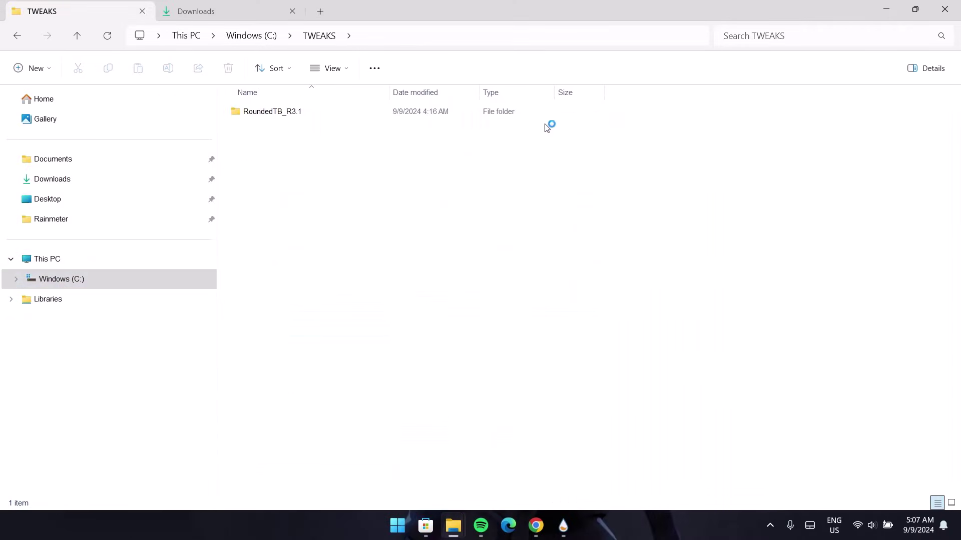
left_click(17, 35)
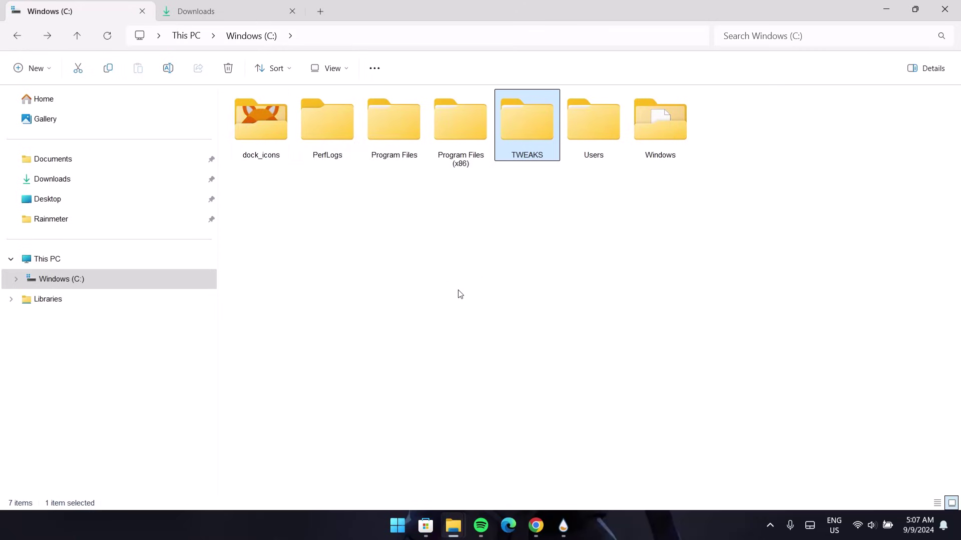
left_click(883, 9)
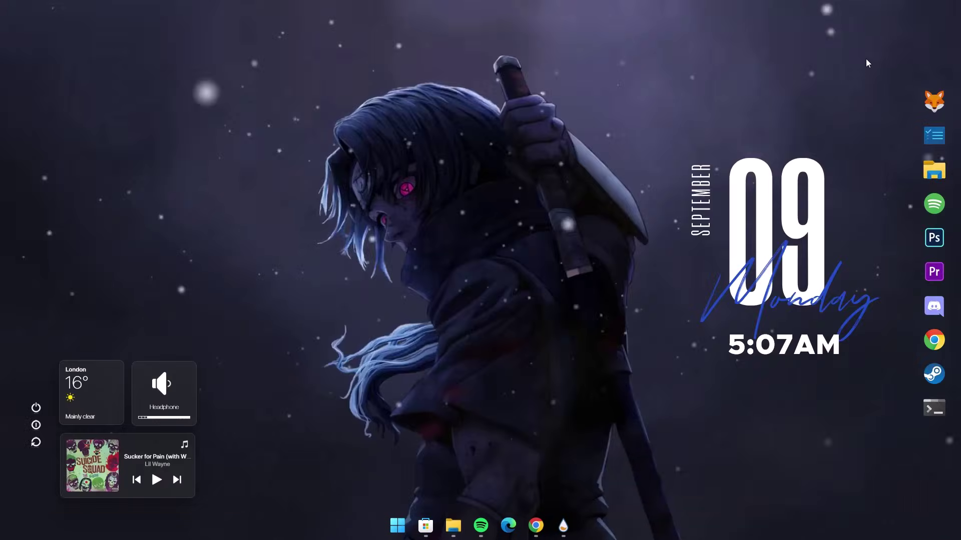